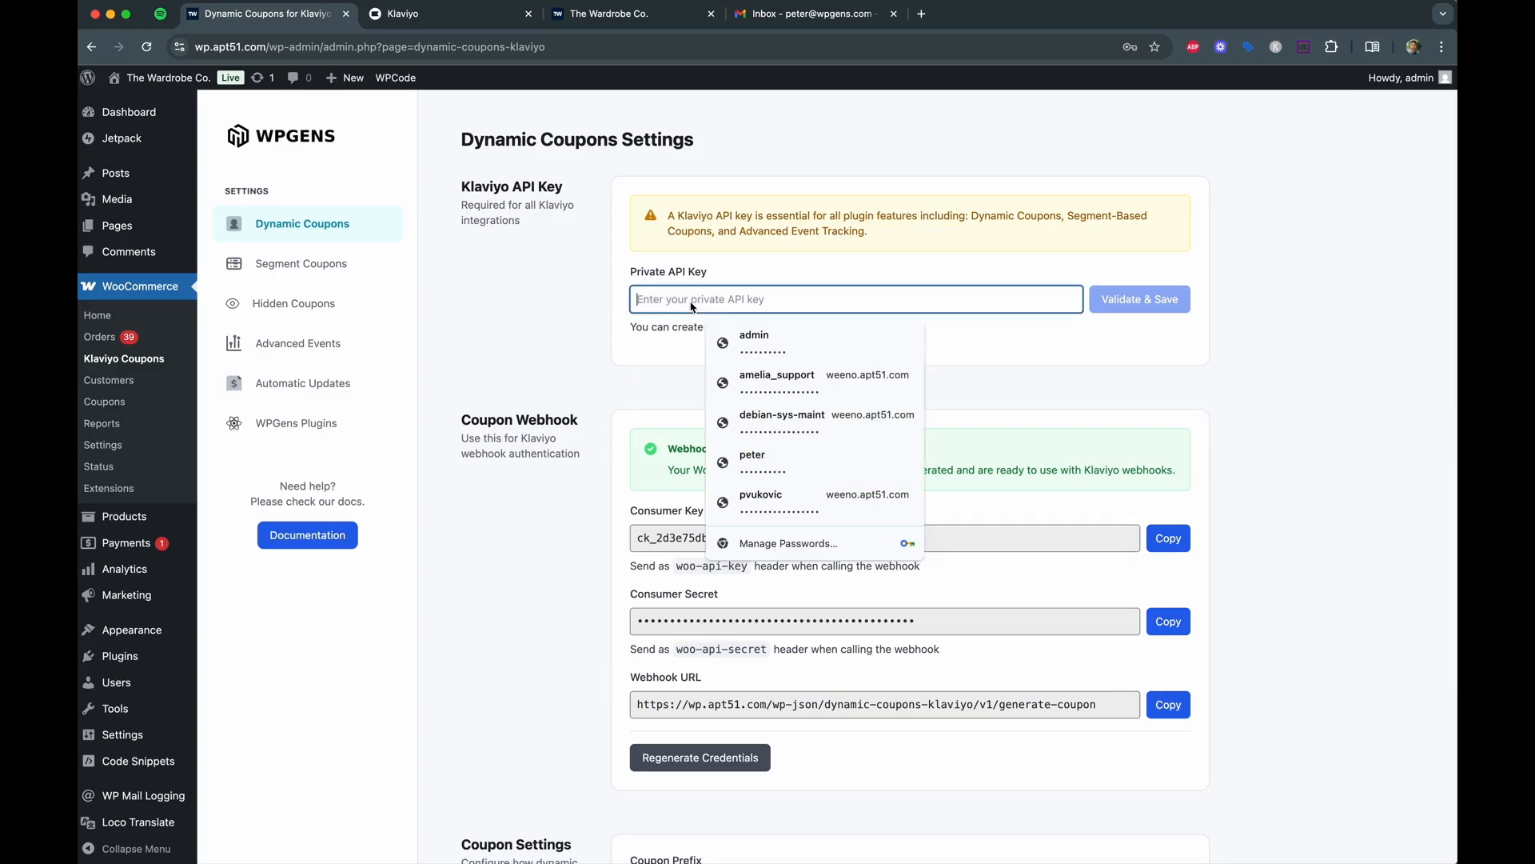
Paste the Klaviyo private API key, validate and save it, and decline Chrome's password prompt.
key(super+v)
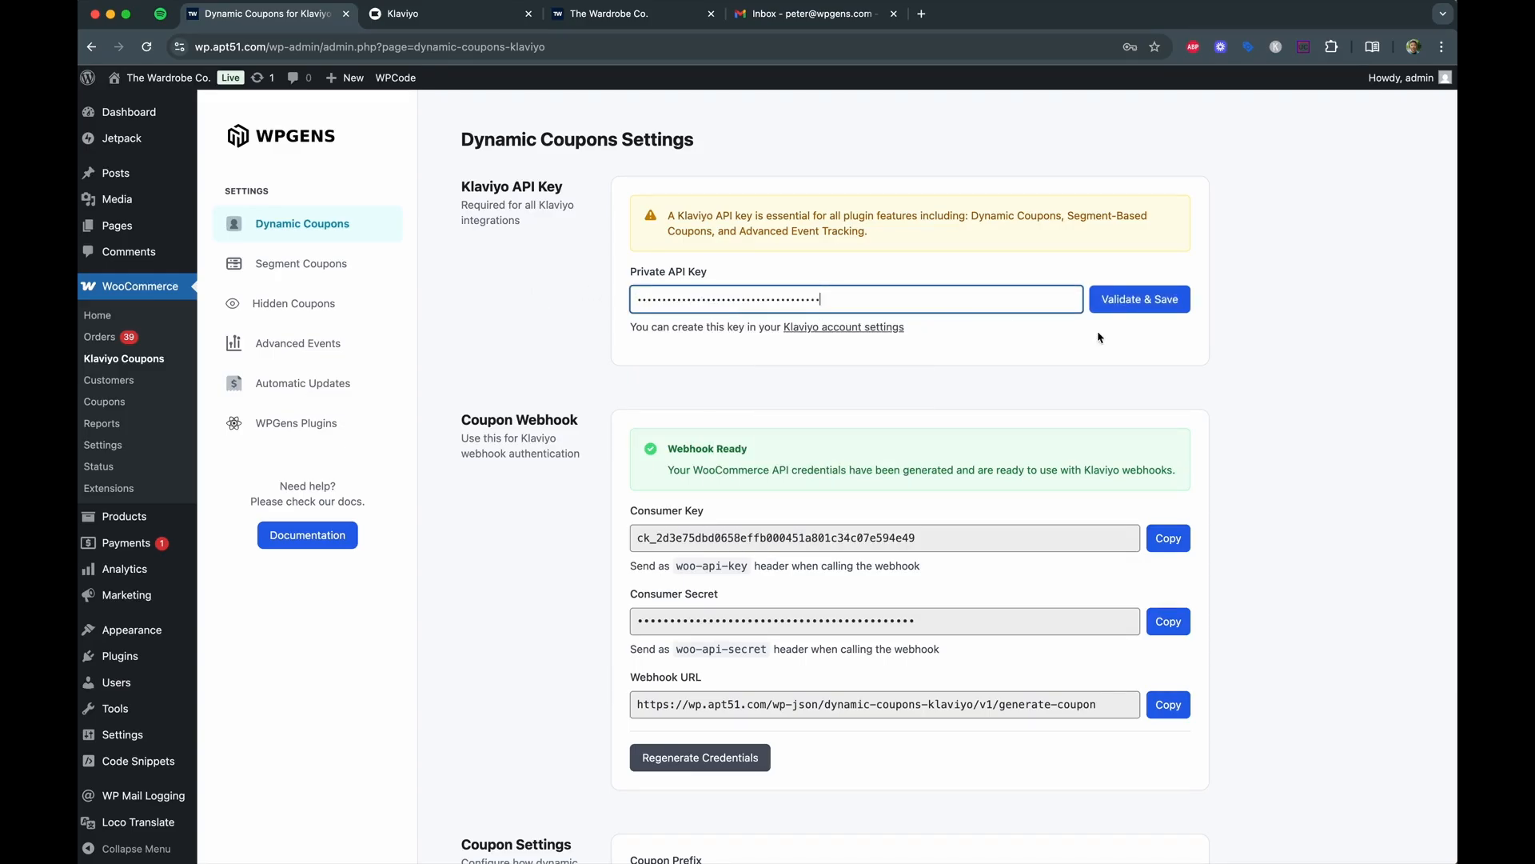
click(1142, 306)
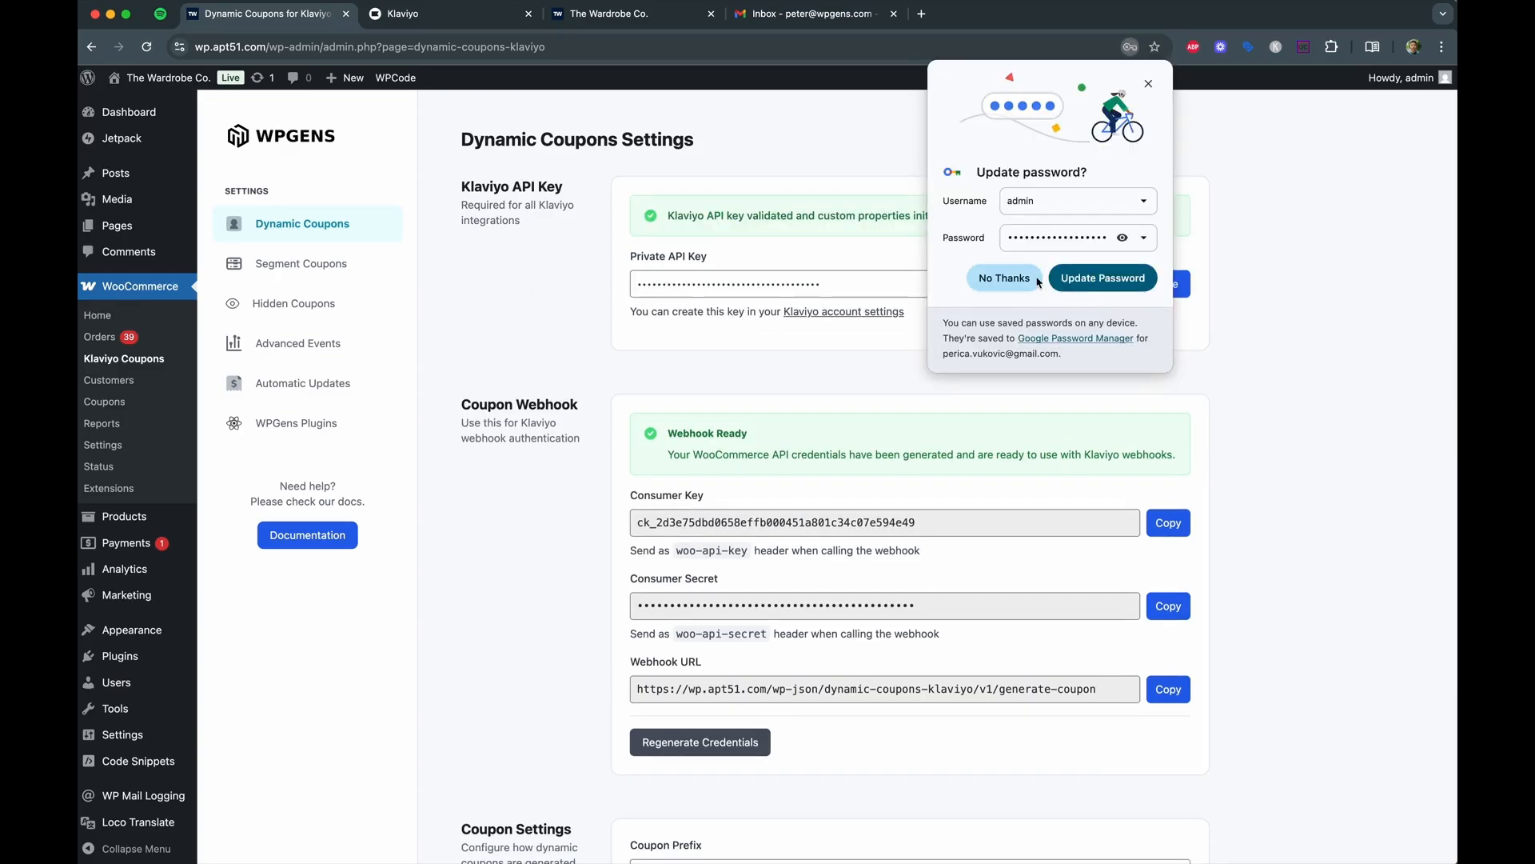
click(1004, 278)
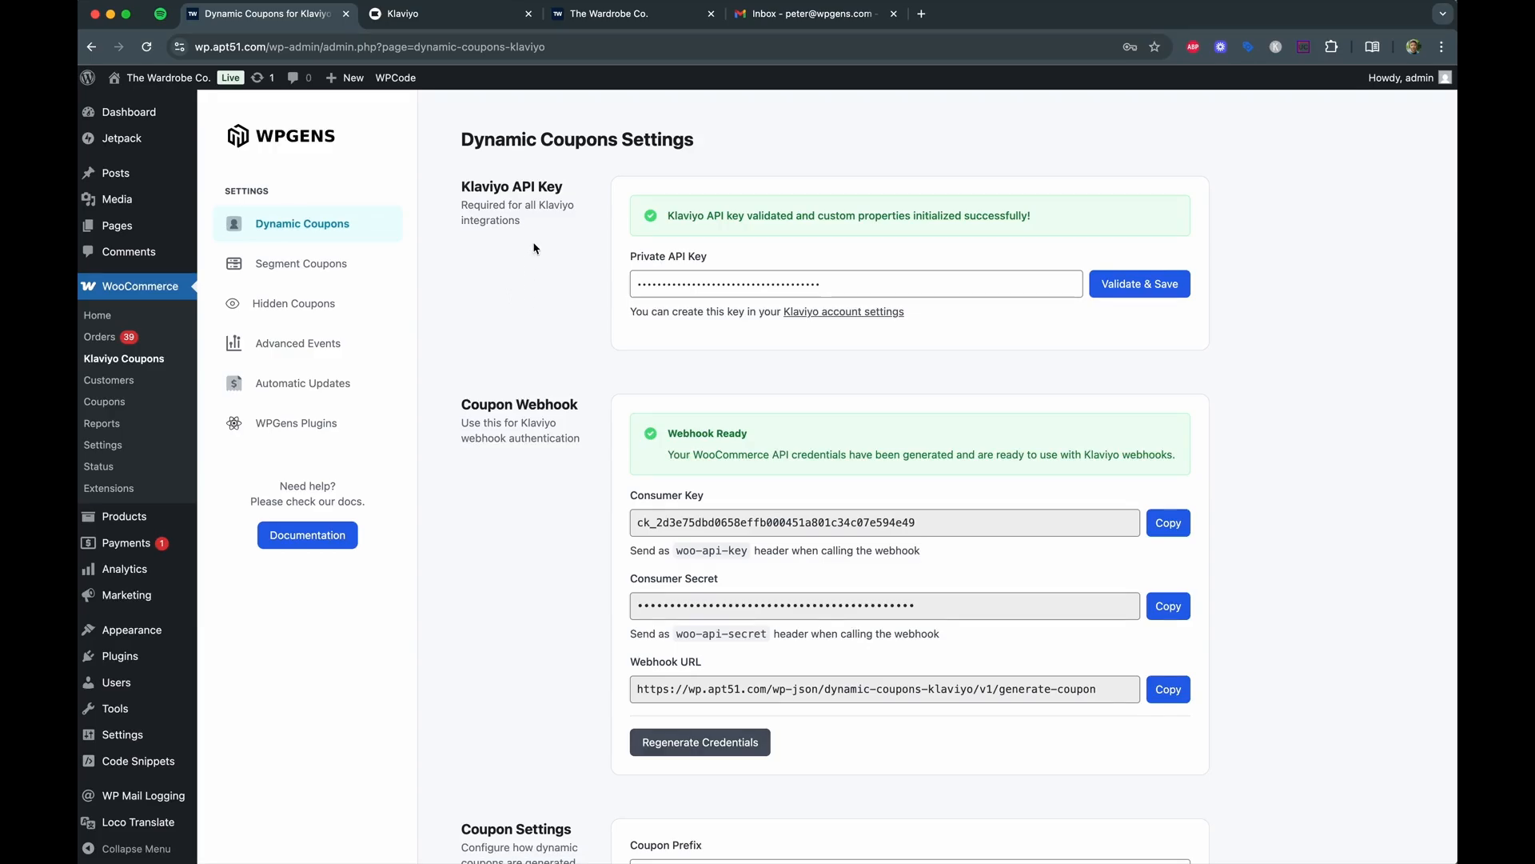
View the storefront's Limited Time 10% off signup popup, then return to Klaviyo's private key page.
click(593, 21)
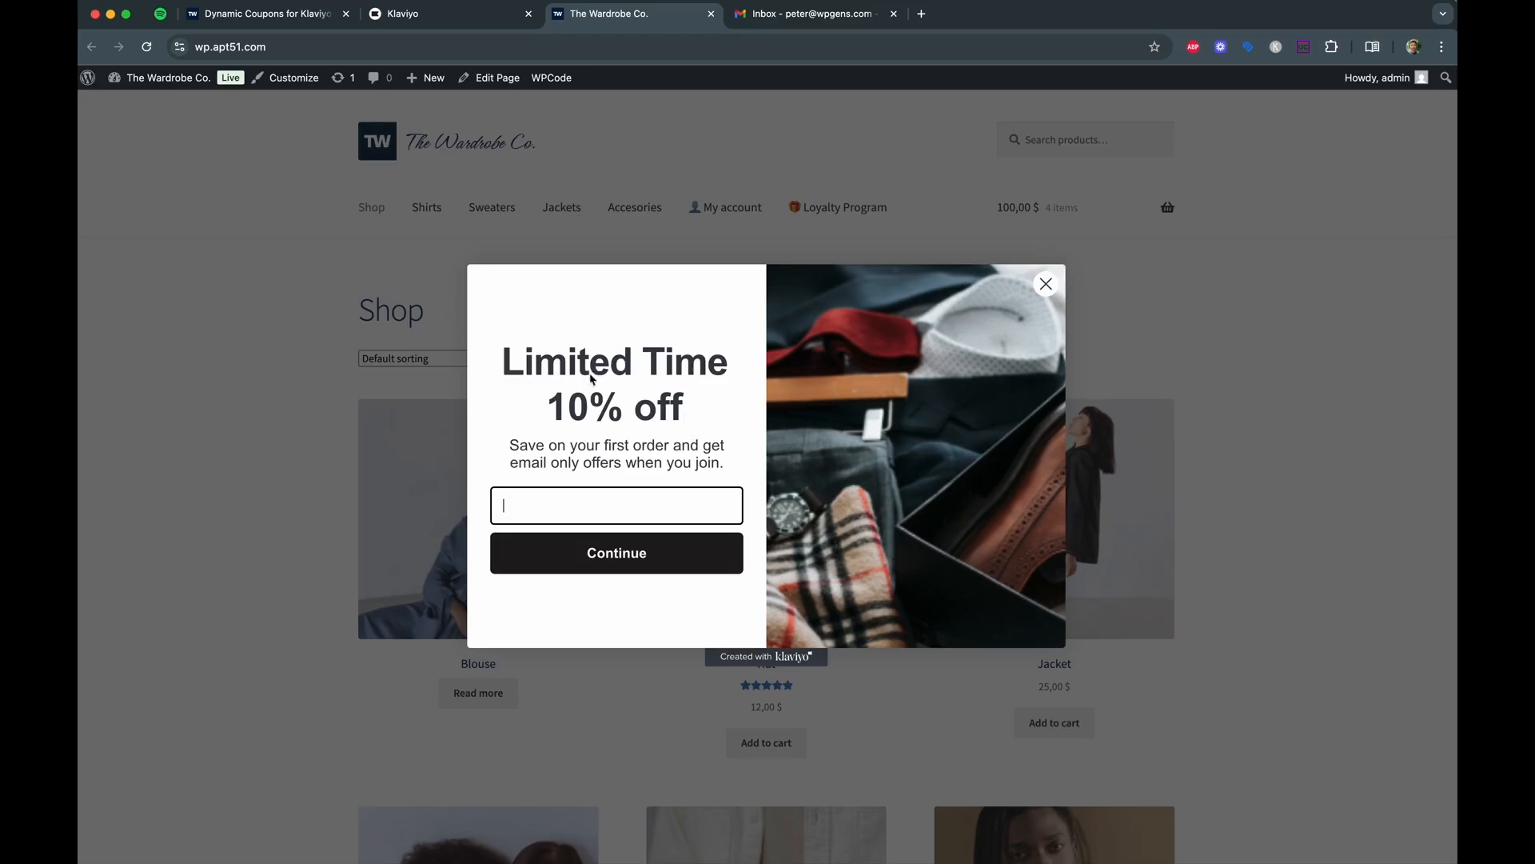
click(434, 17)
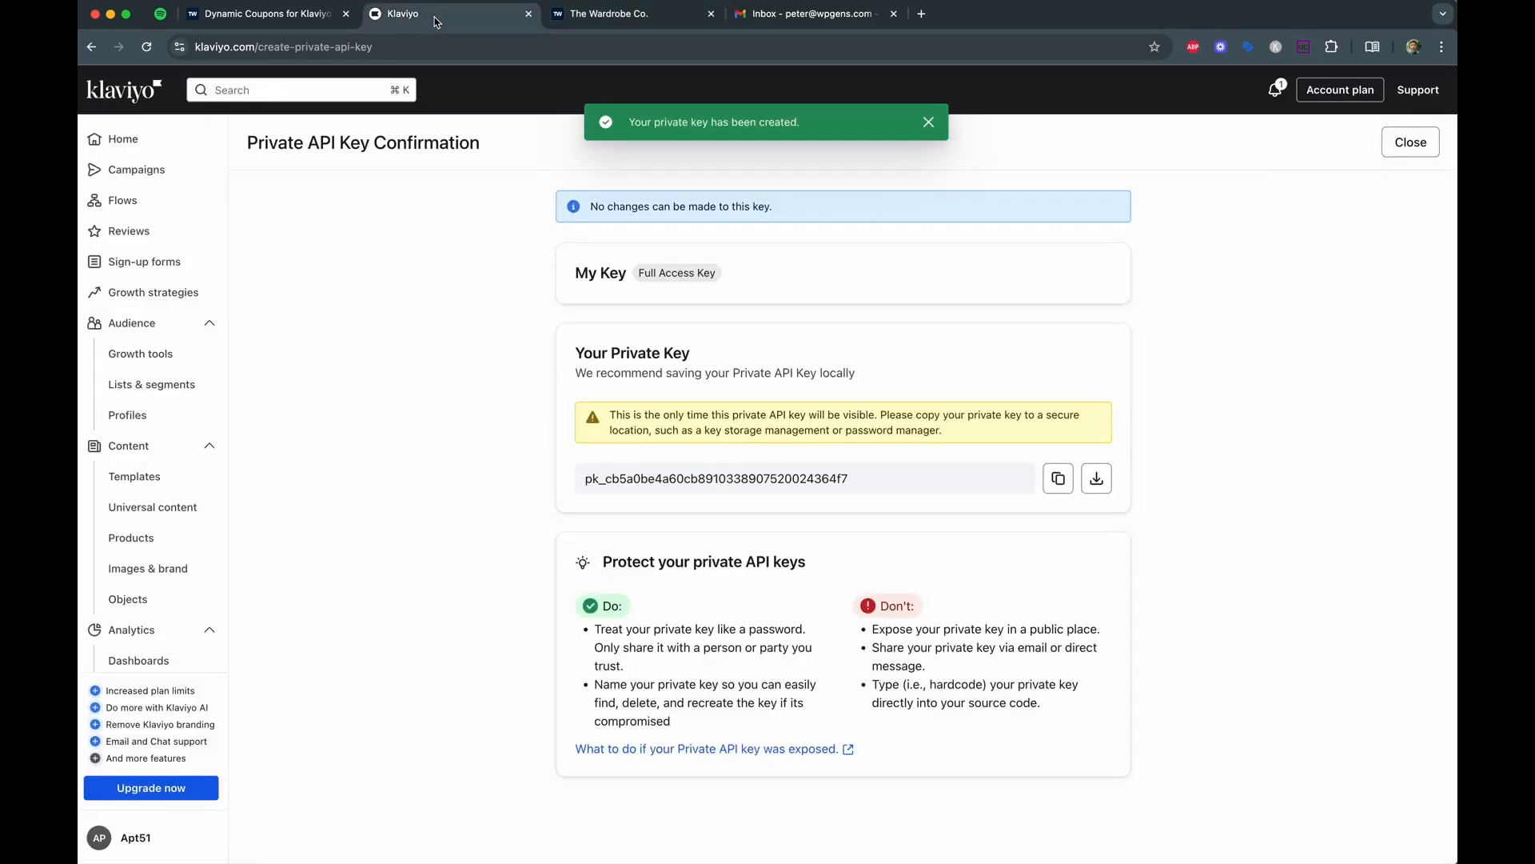
Build a new flow from scratch named '10% off for new customers'.
click(145, 206)
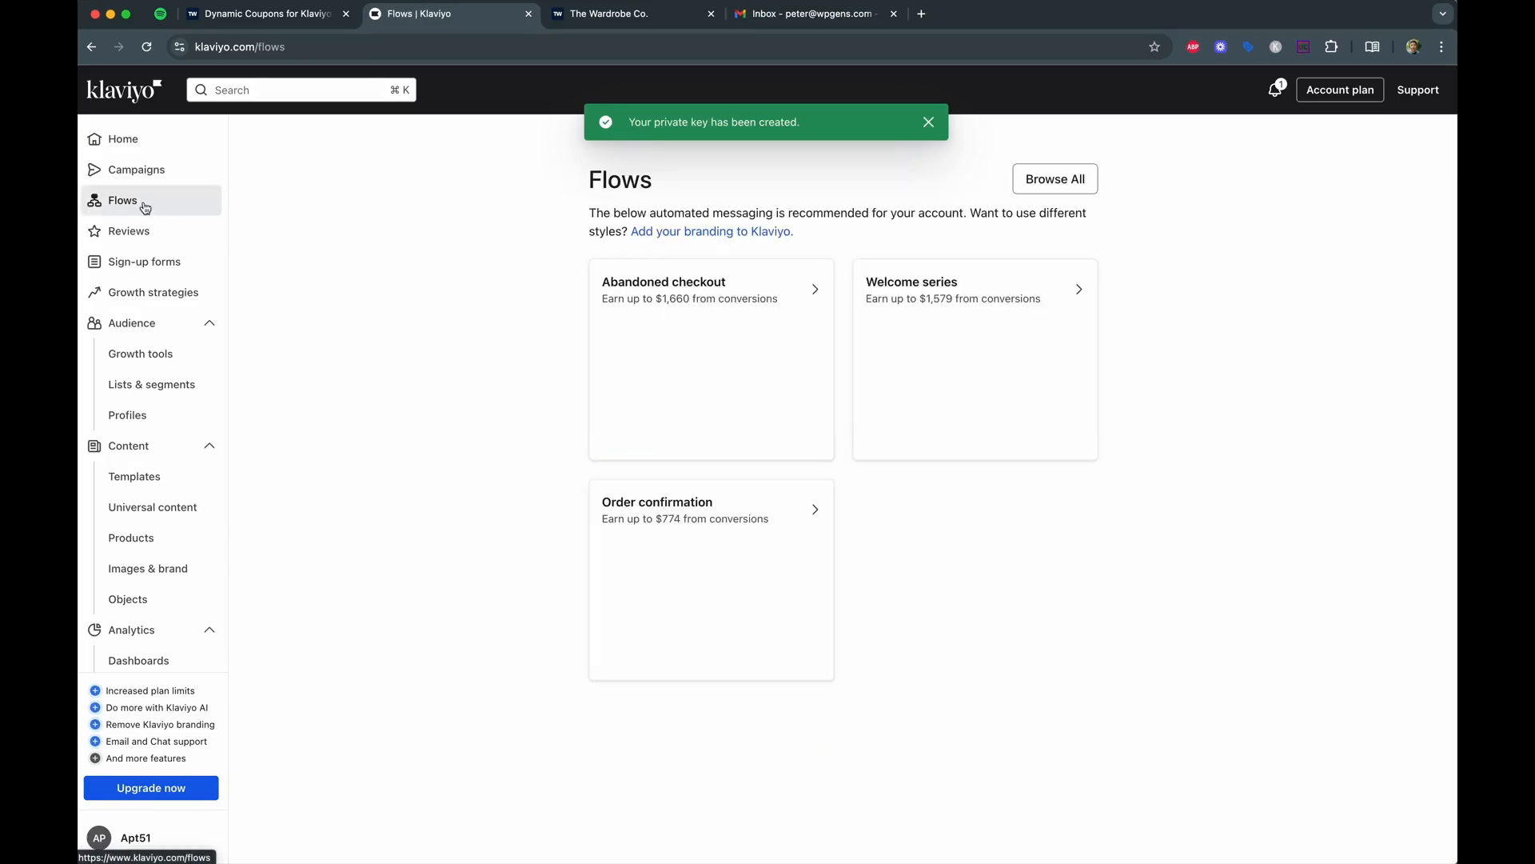
click(1054, 182)
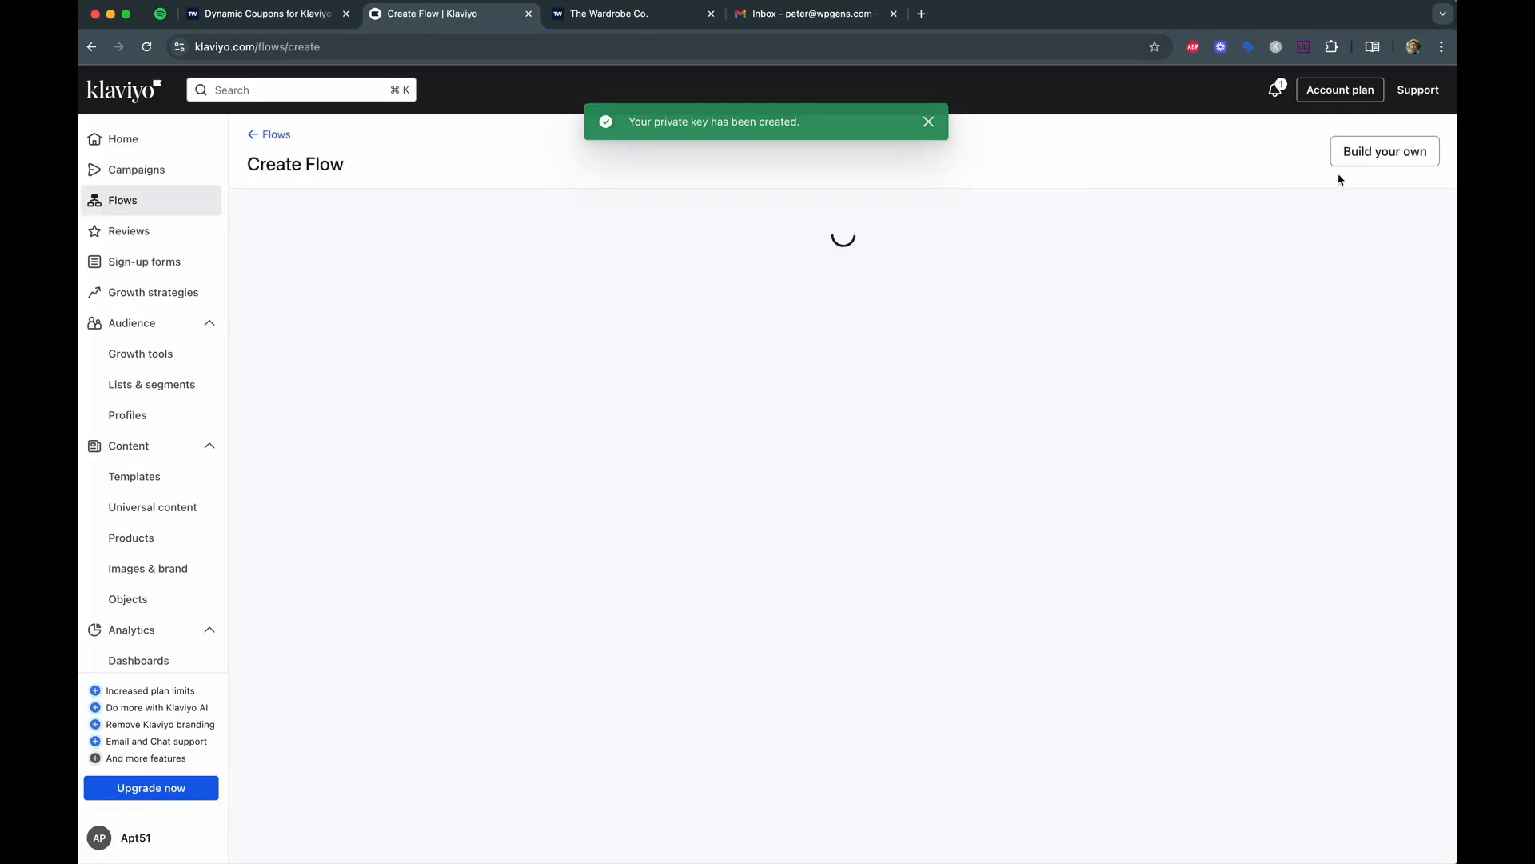
click(1375, 156)
click(590, 435)
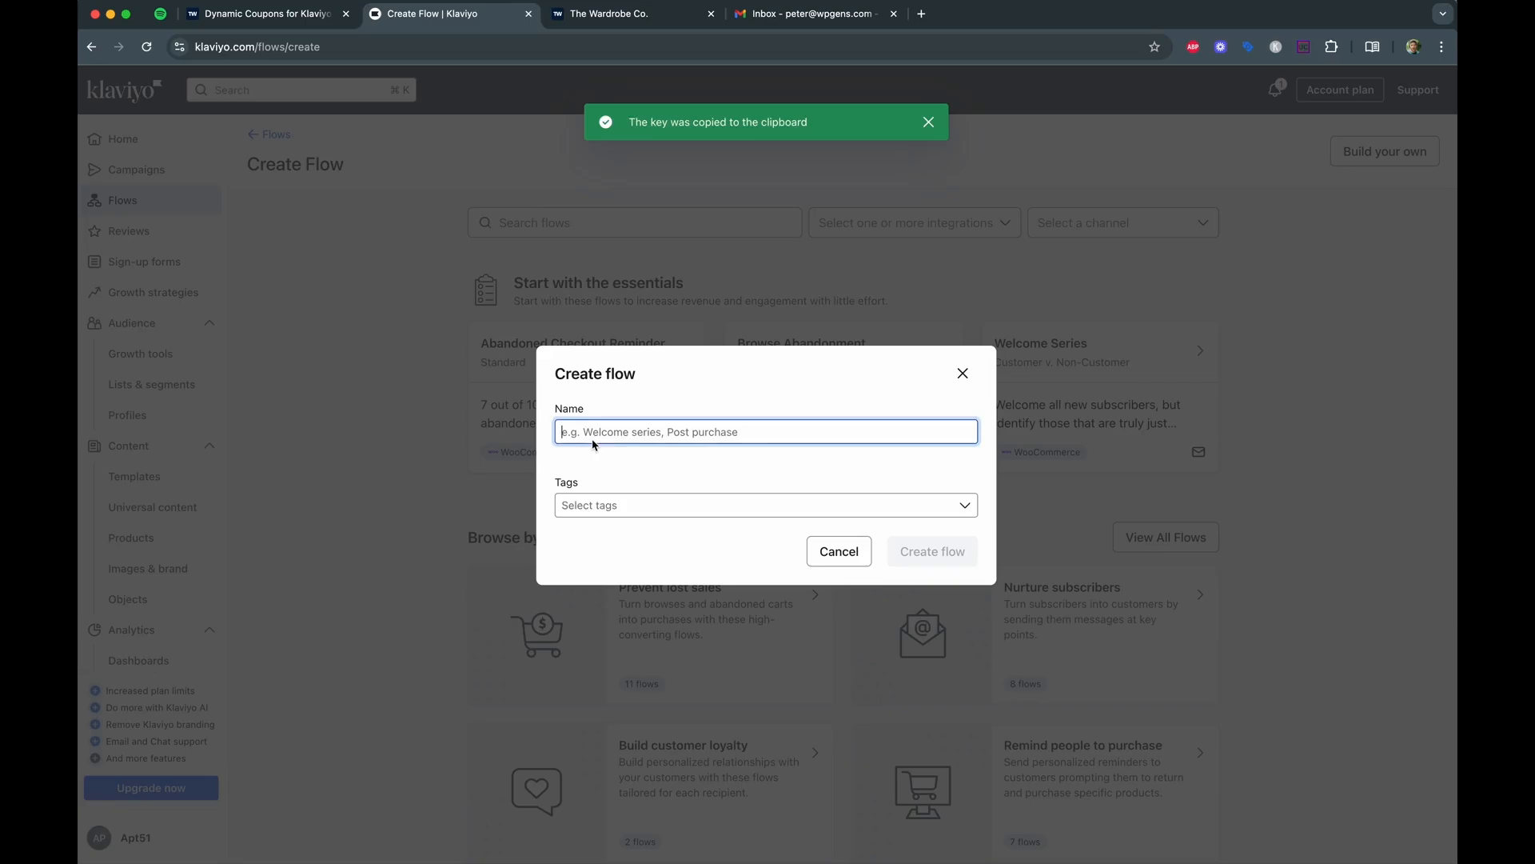
text(10% off for )
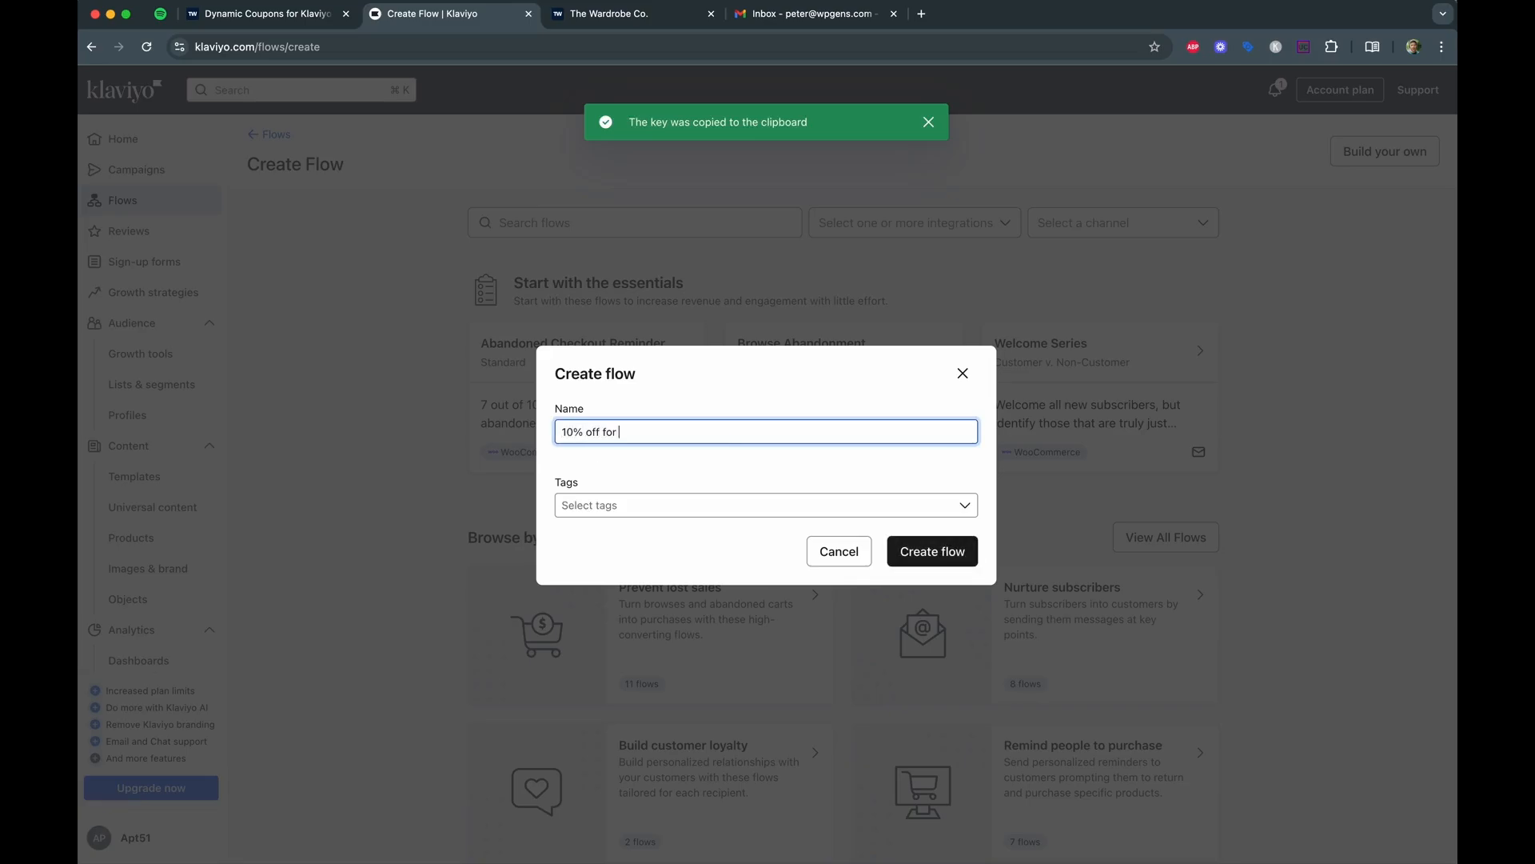
text(new customers)
click(920, 552)
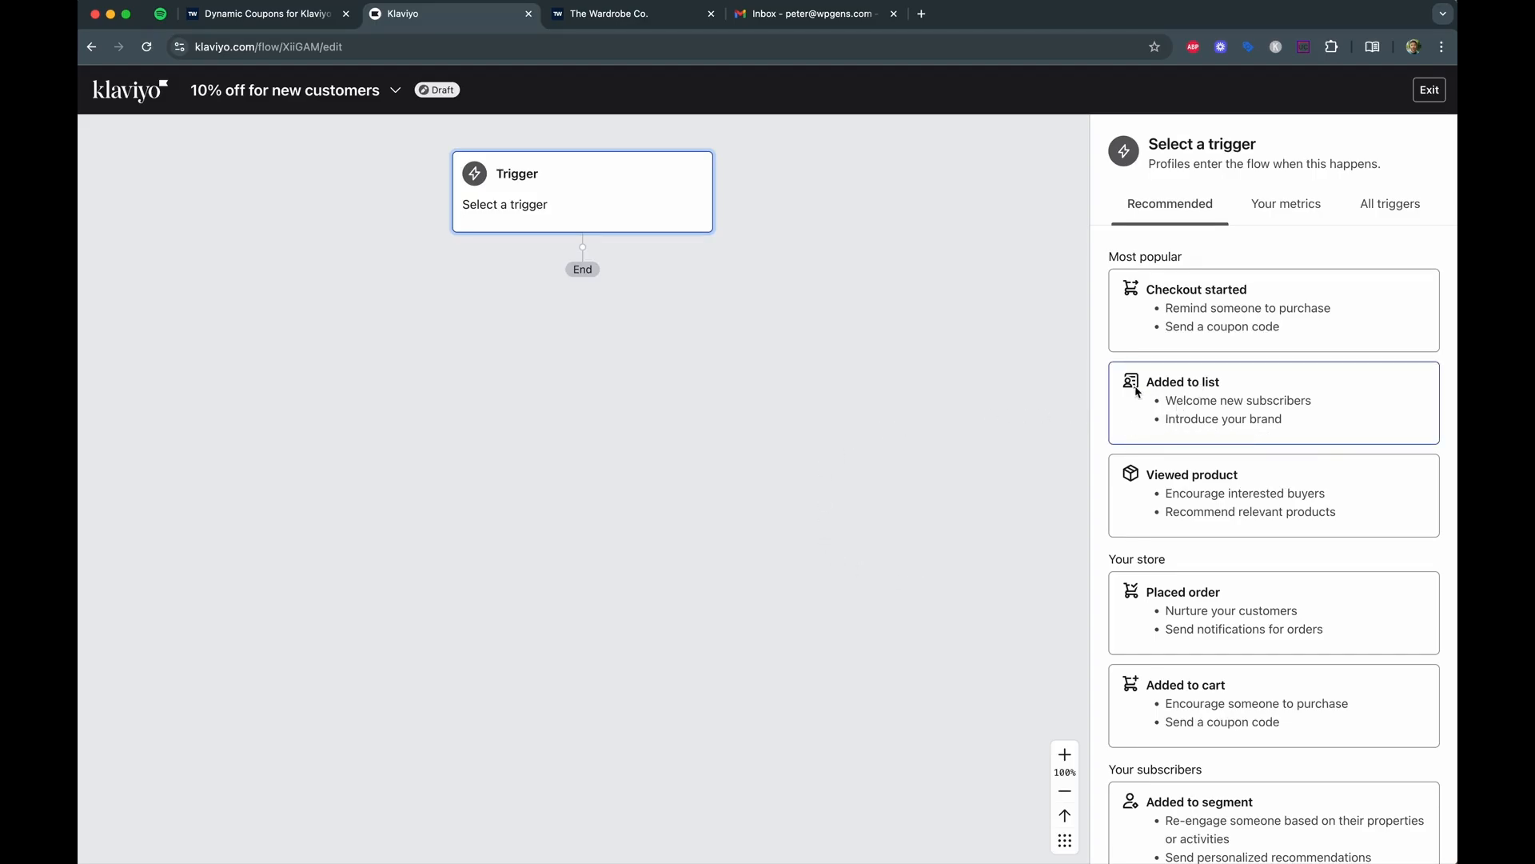
Set the flow trigger to someone being added to Email List and save it.
click(1203, 389)
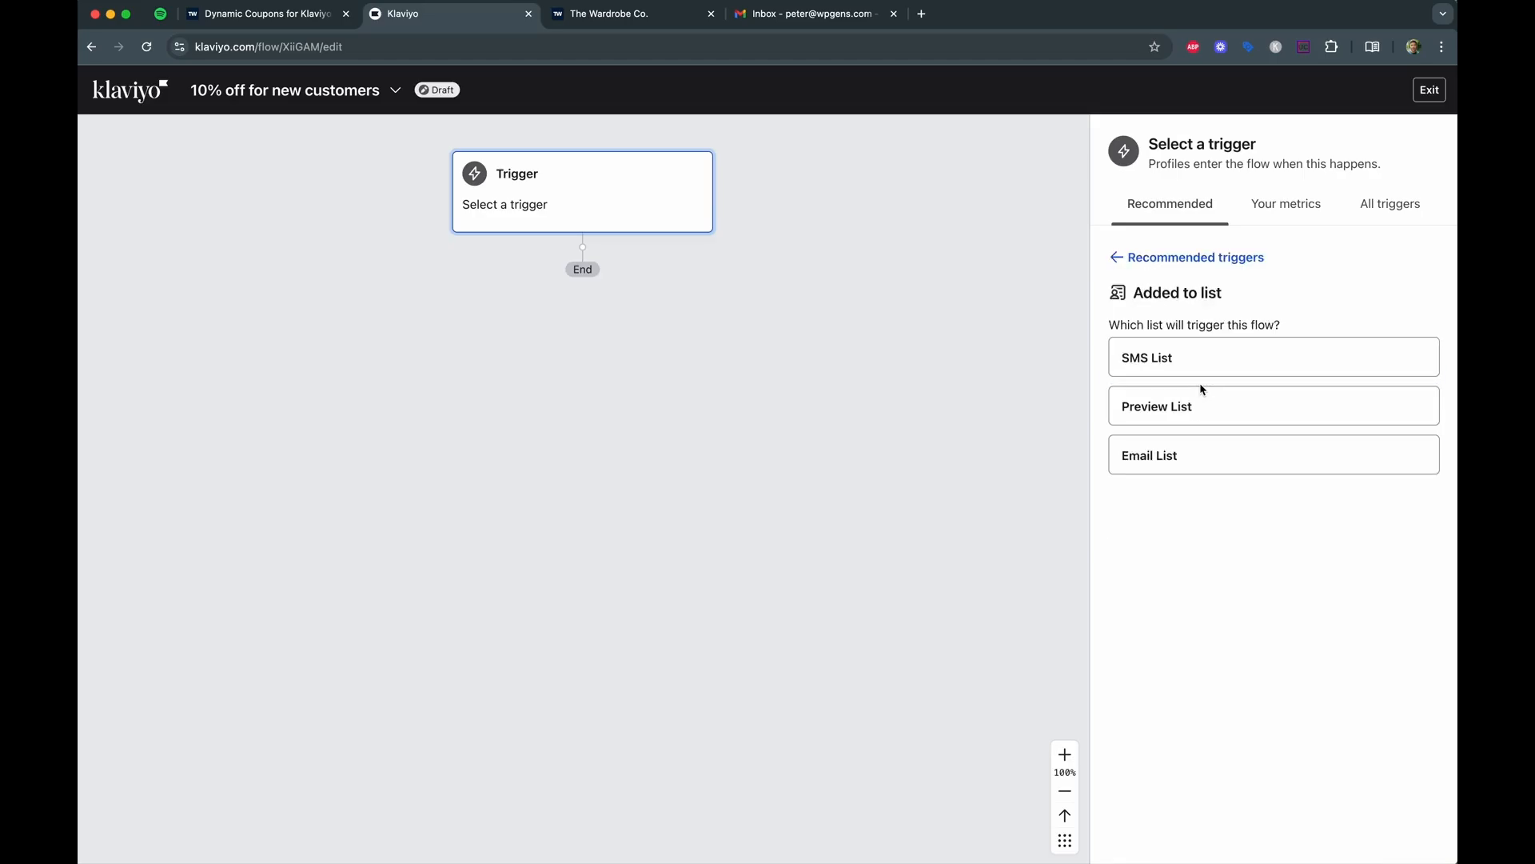
click(1154, 456)
click(1140, 834)
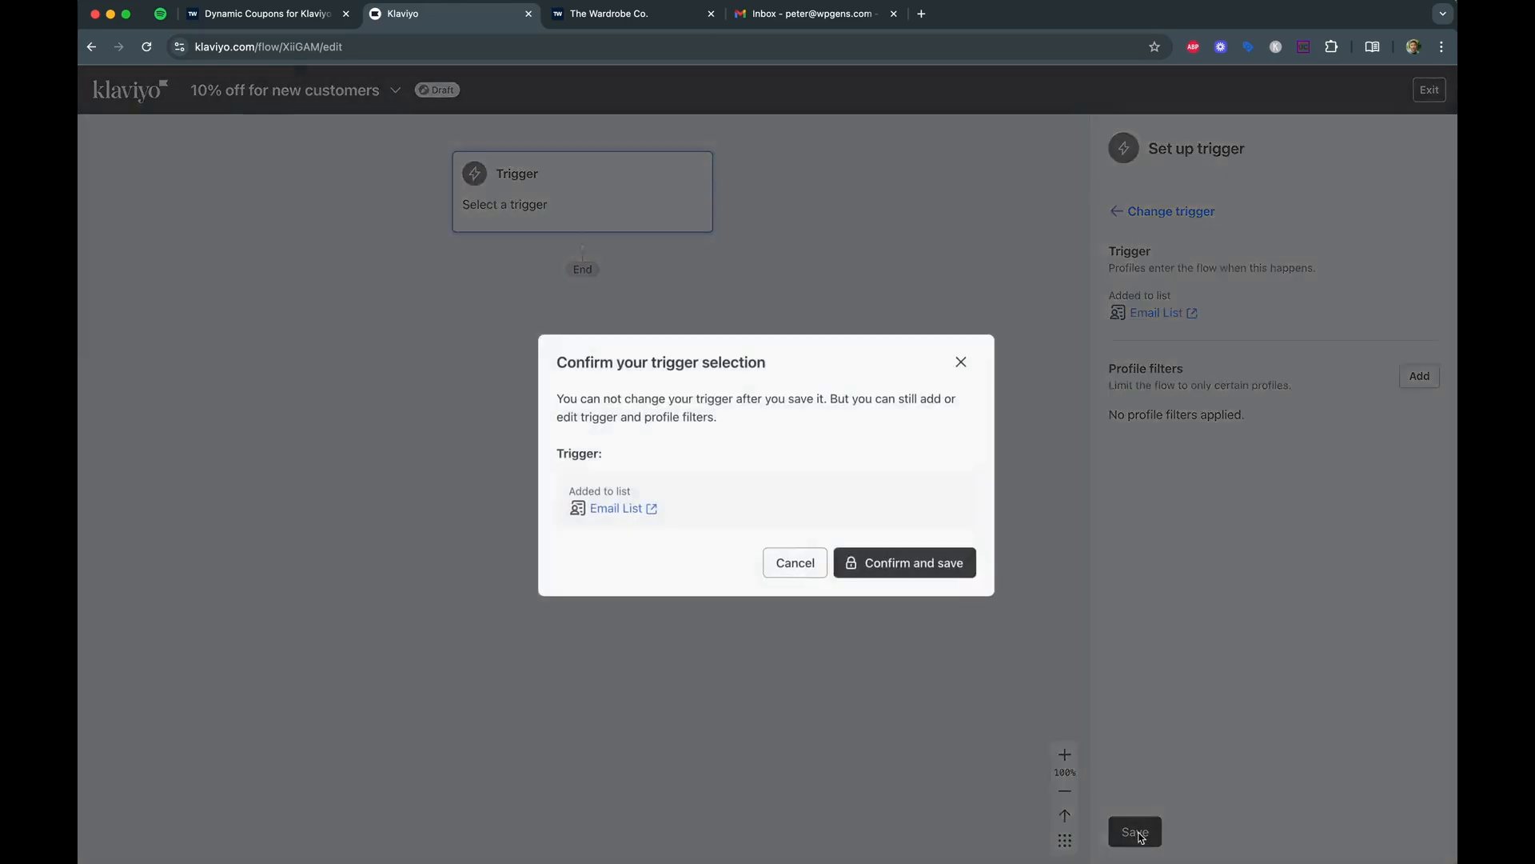
click(888, 563)
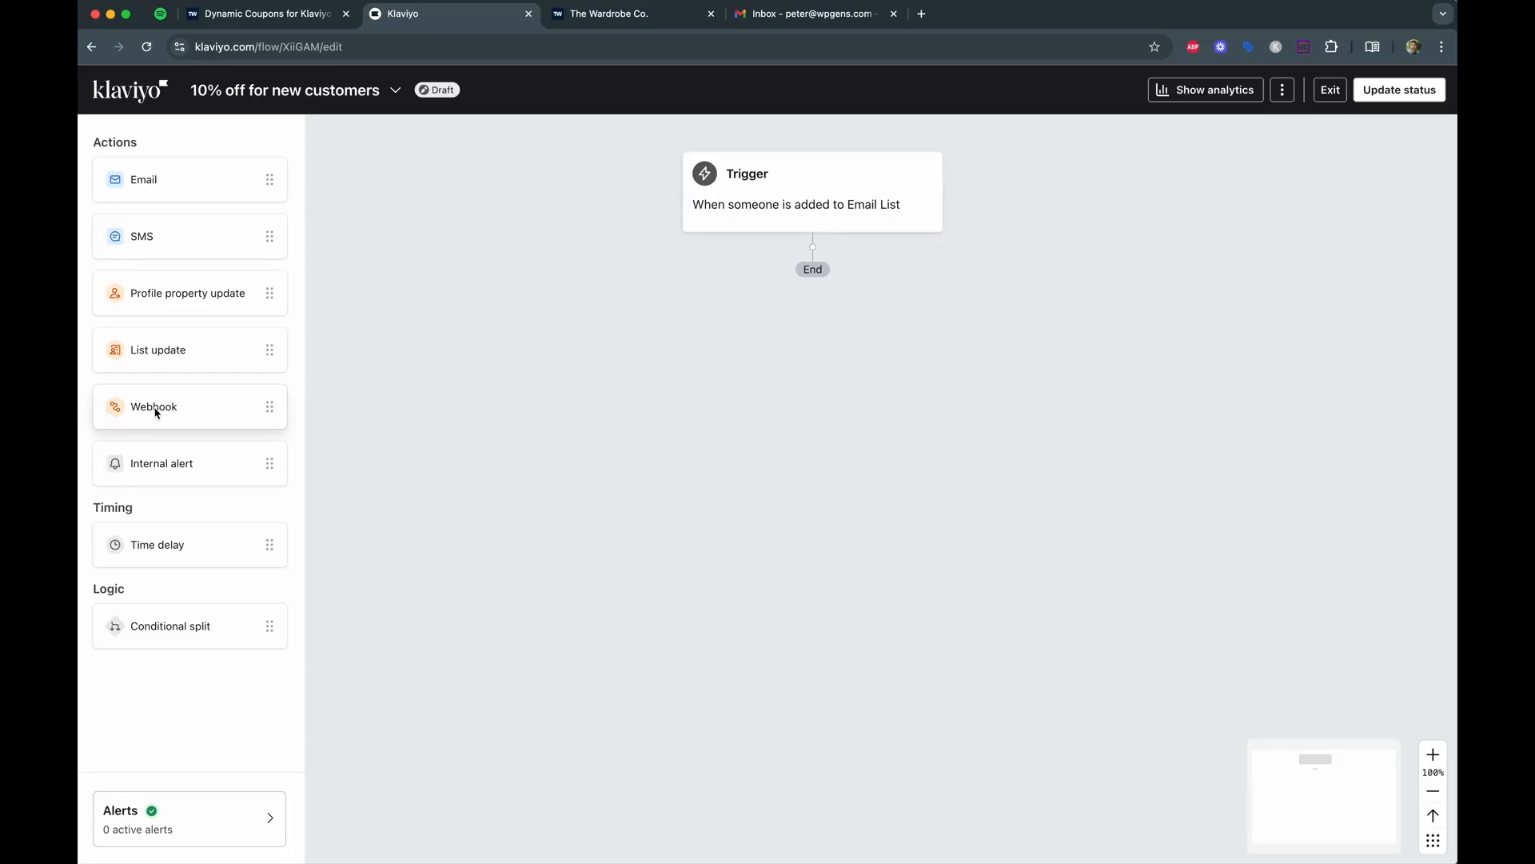
Add a webhook step below the trigger with the plugin's Webhook URL as its destination.
drag(161, 408, 778, 284)
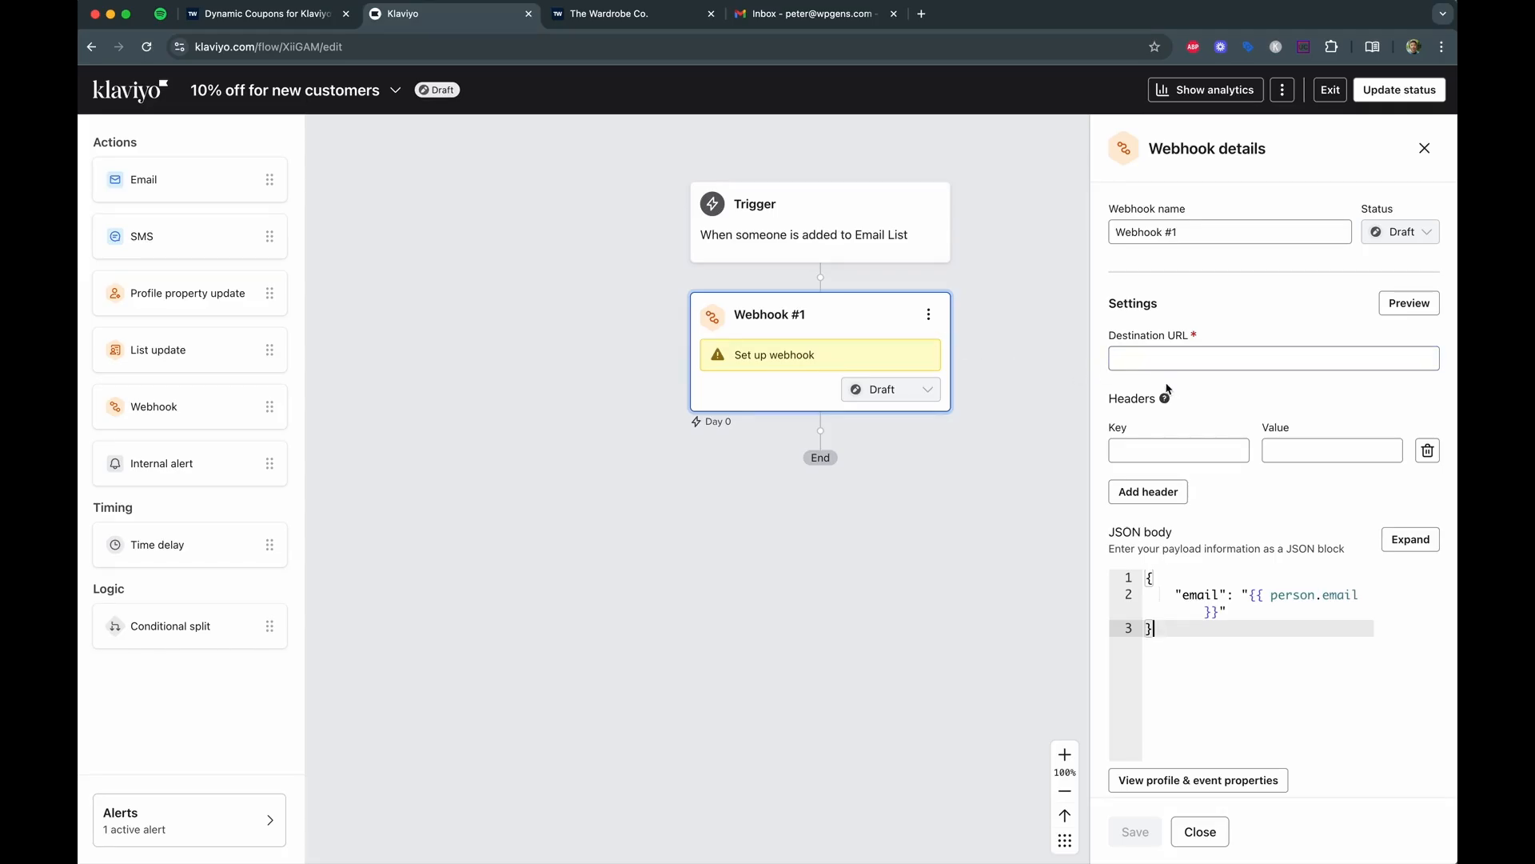
click(260, 15)
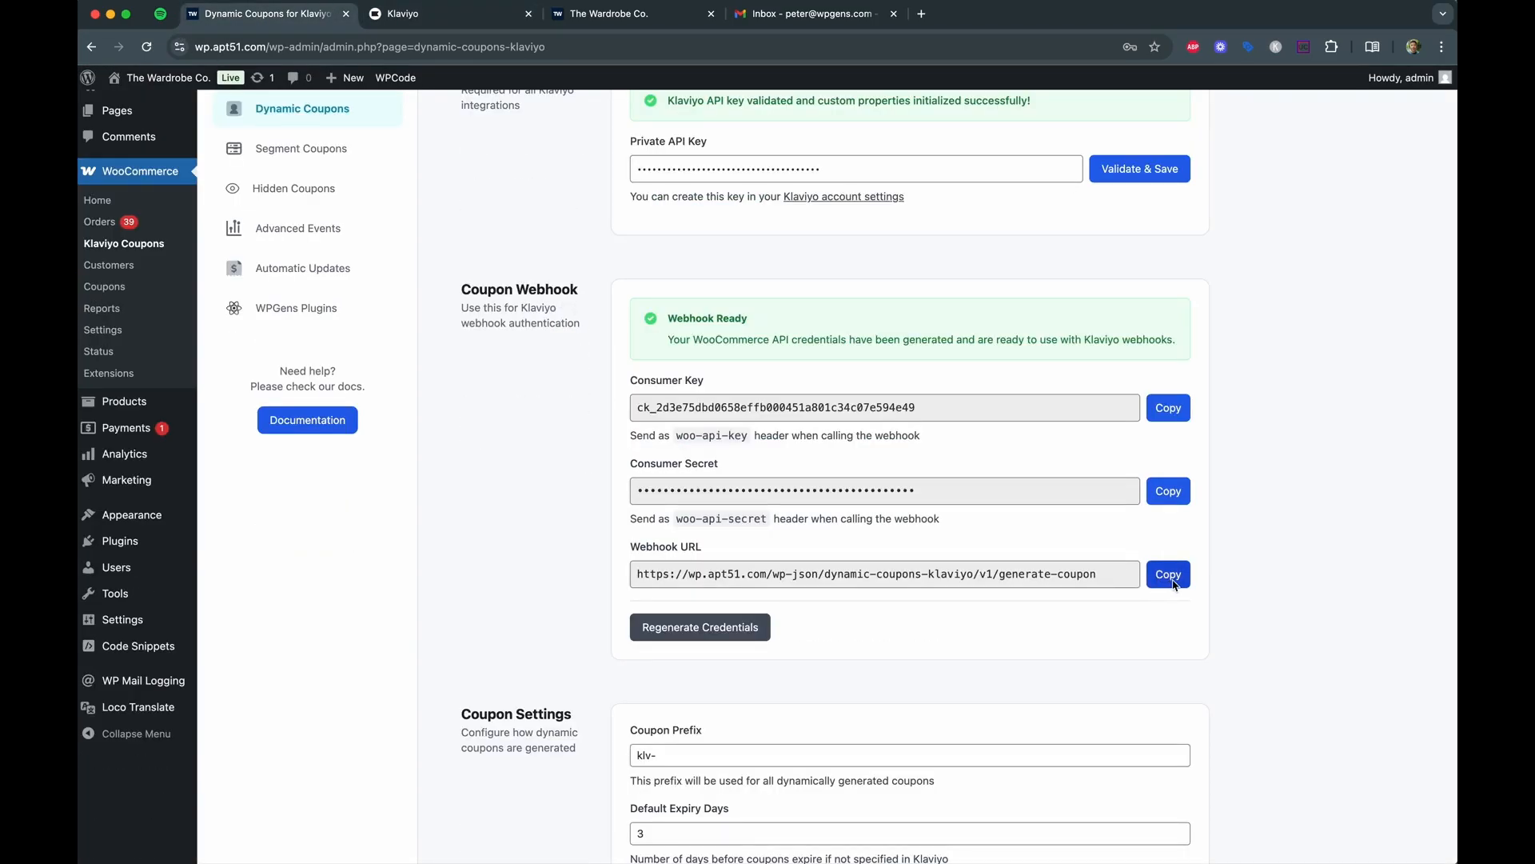
click(1169, 575)
click(437, 14)
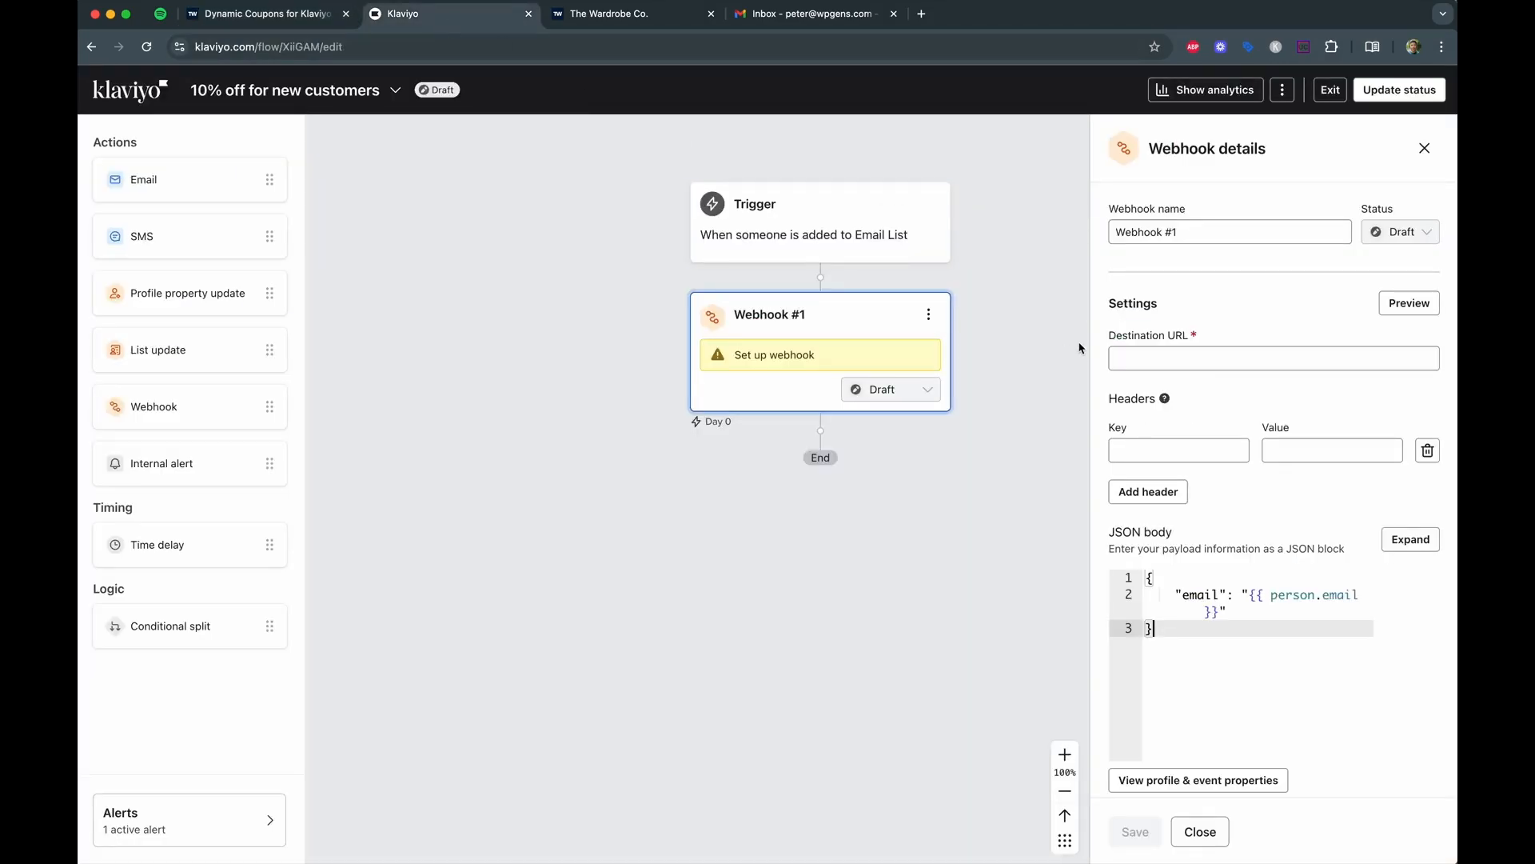
click(1165, 359)
key(super+v)
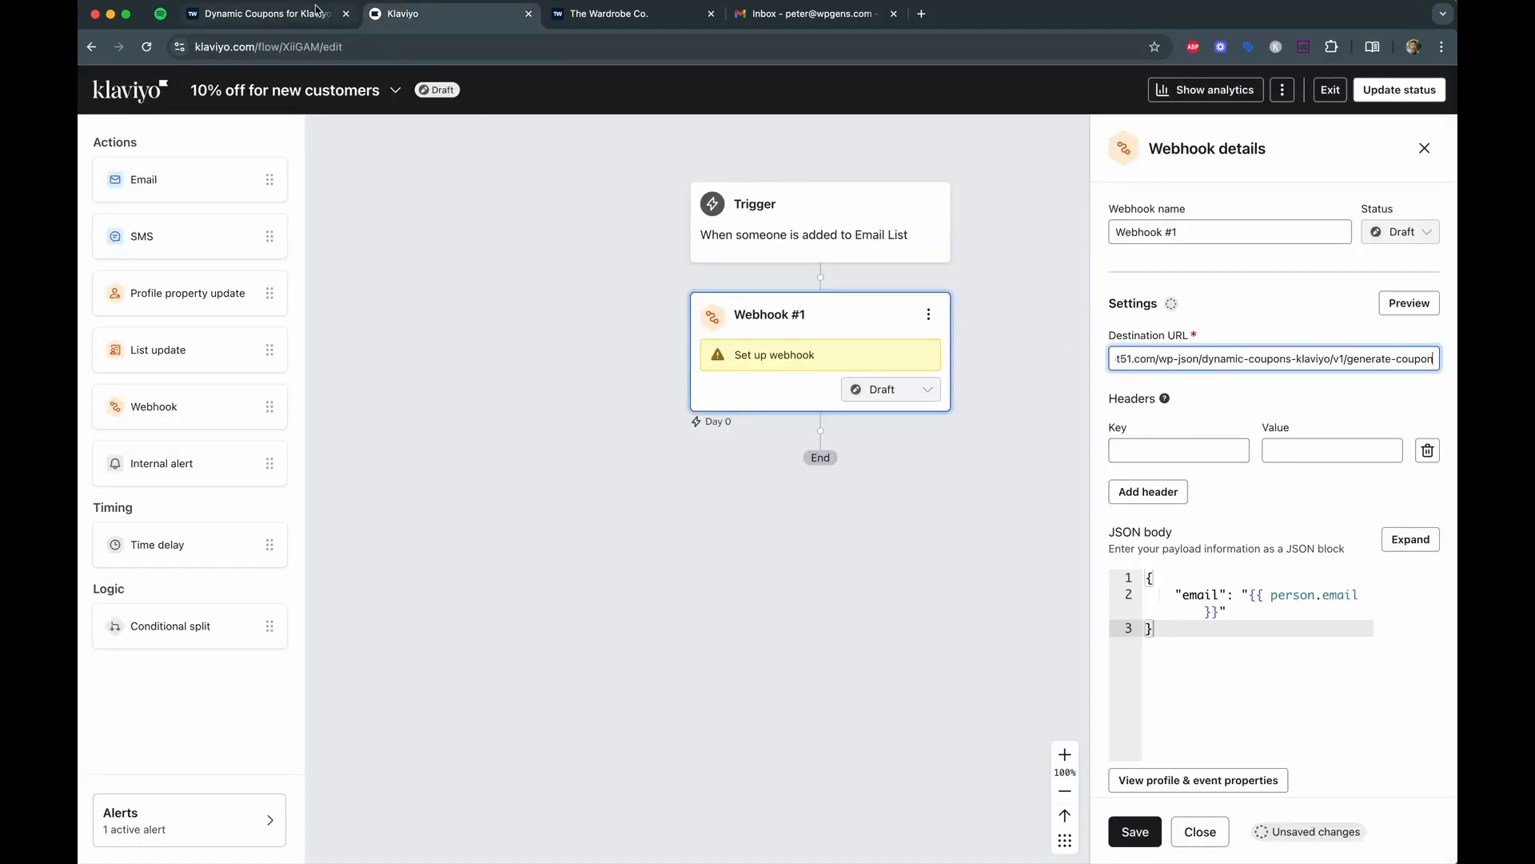
Enter woo-api-key as the first webhook header key and add a second header row.
click(262, 17)
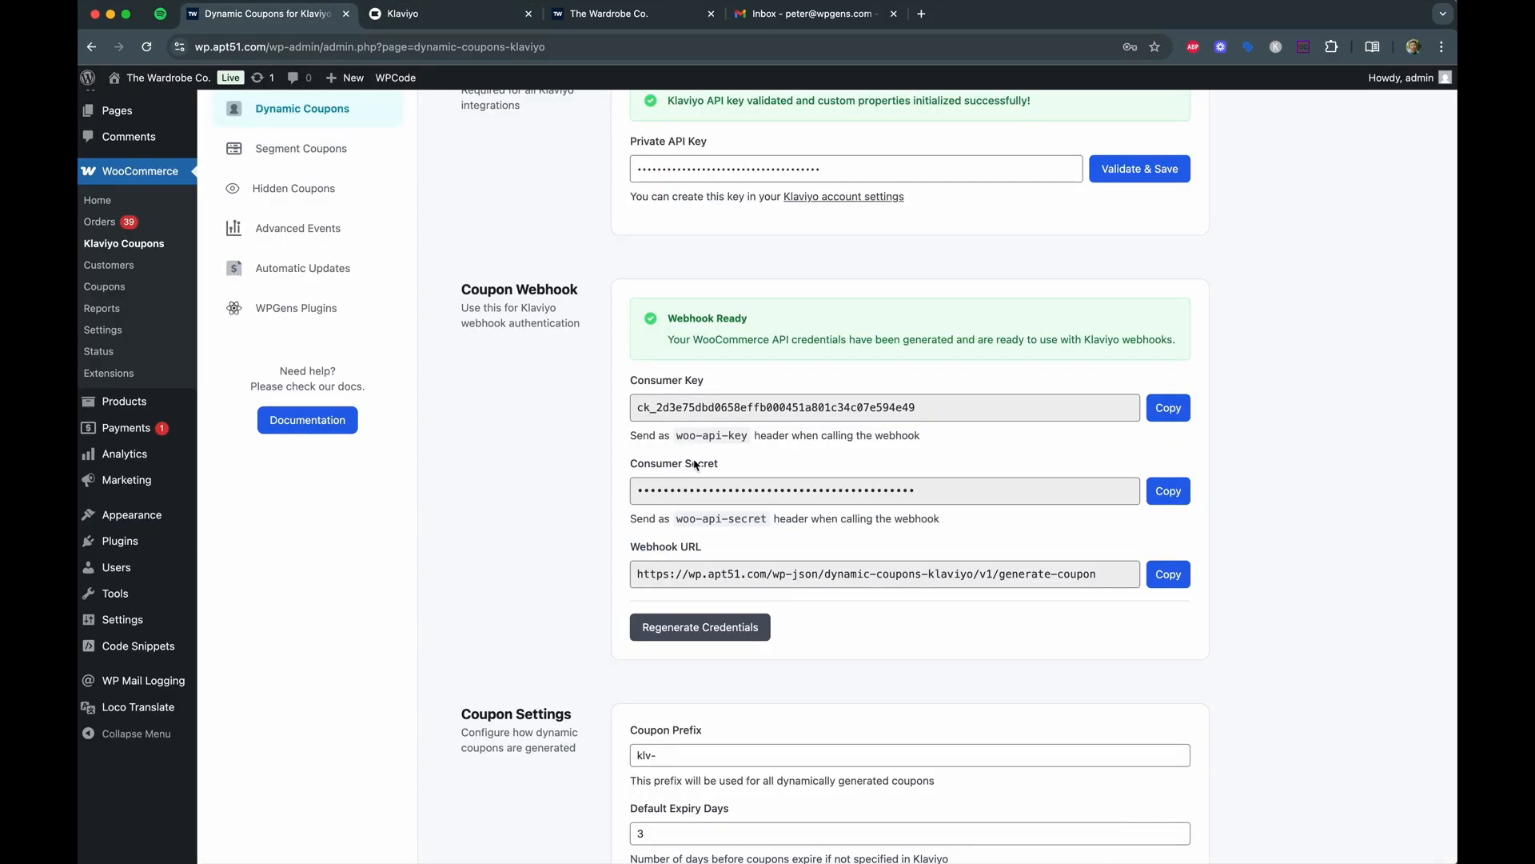
scroll(696, 464, down, 1)
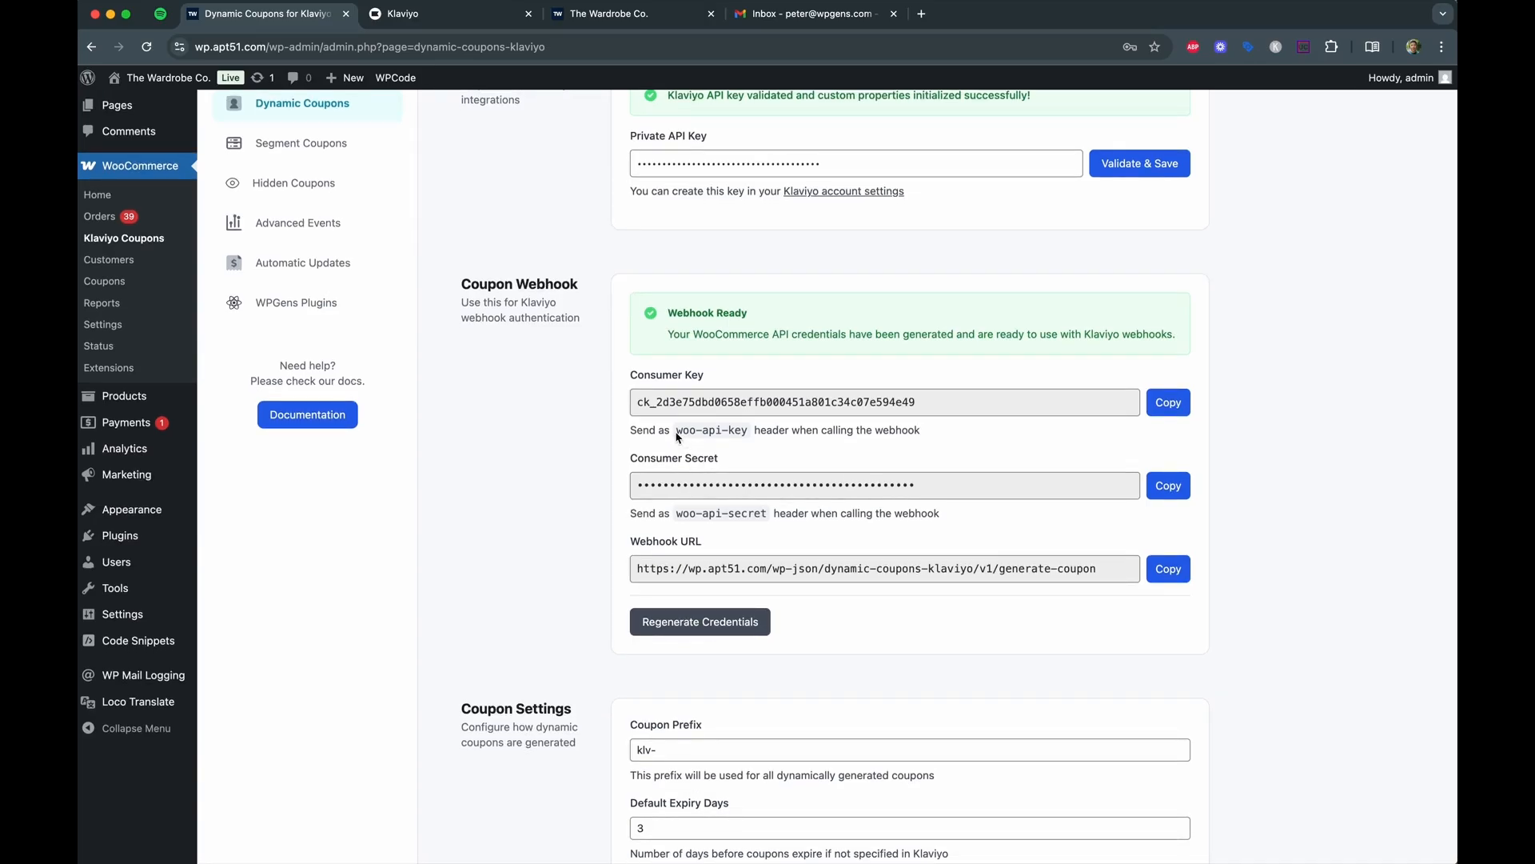
drag(676, 434, 752, 433)
drag(678, 518, 770, 521)
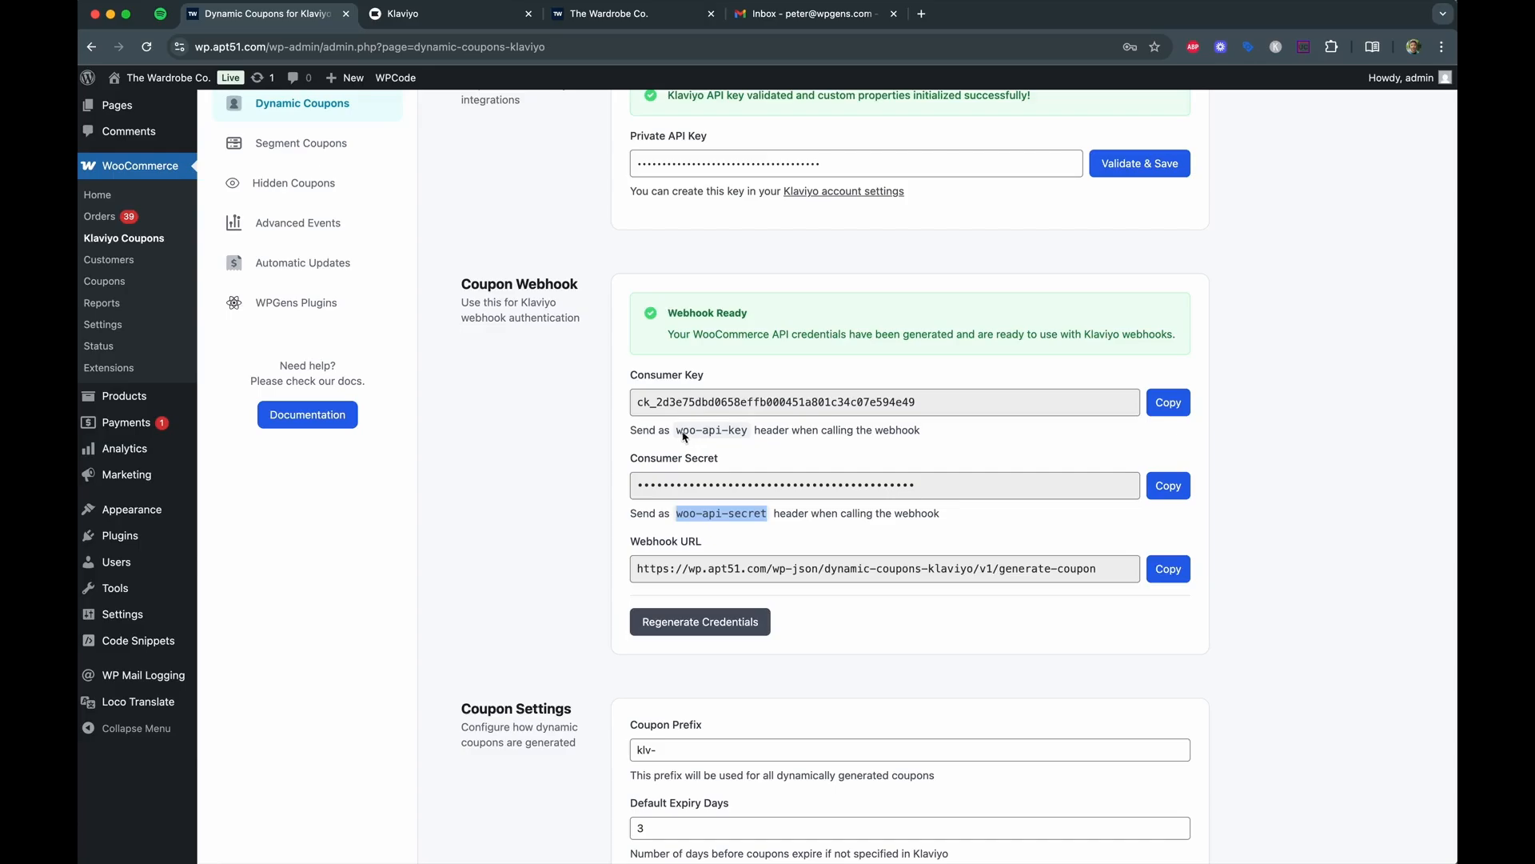
drag(677, 435, 751, 437)
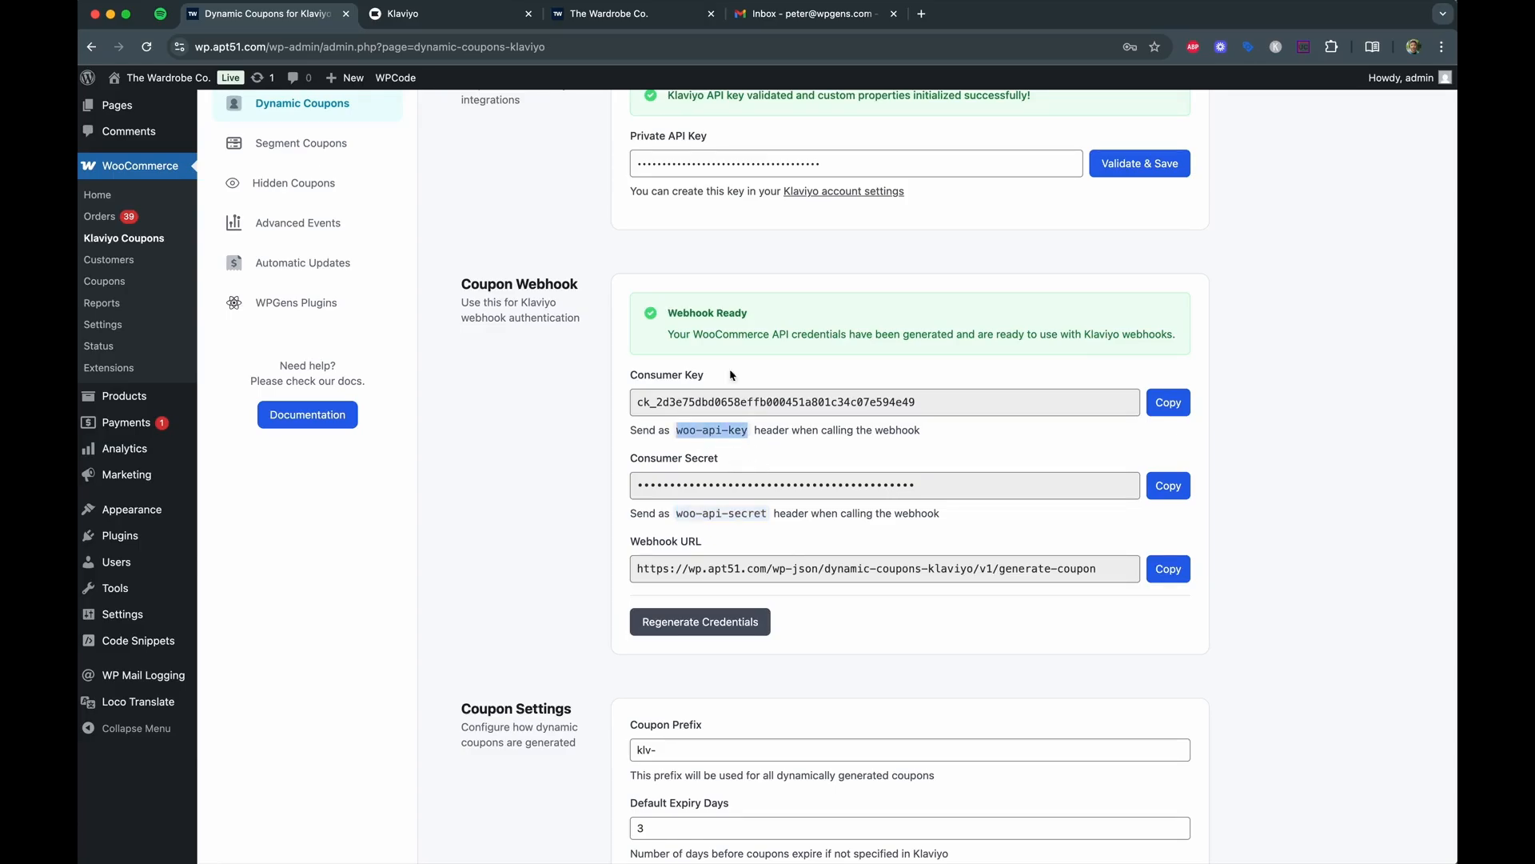
click(448, 20)
click(1129, 453)
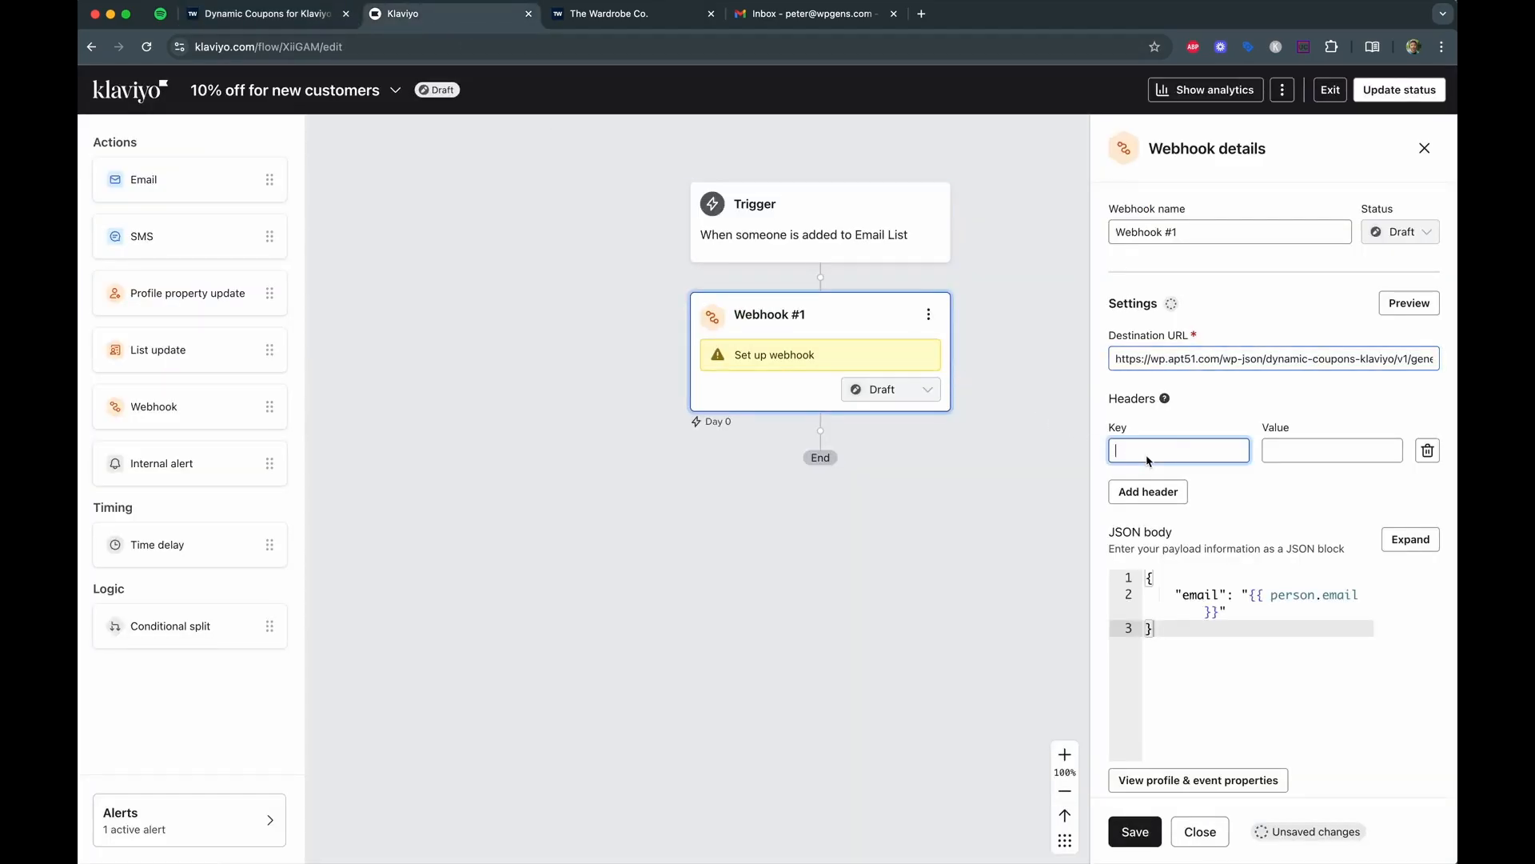
key(ctrl+v)
click(1148, 492)
Enter woo-api-secret as the second webhook header key.
click(264, 14)
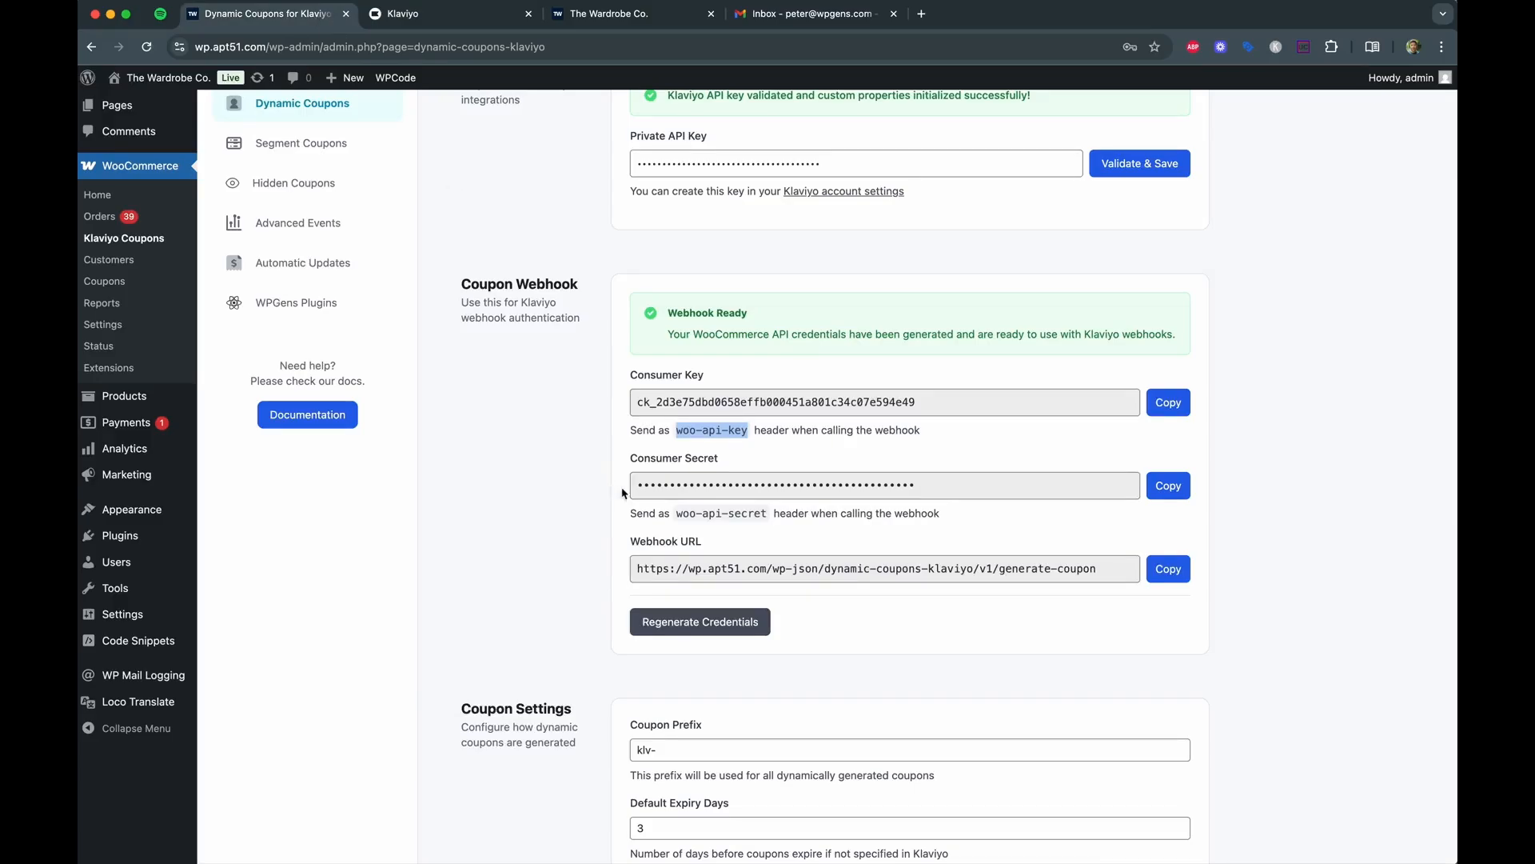
drag(680, 514, 772, 514)
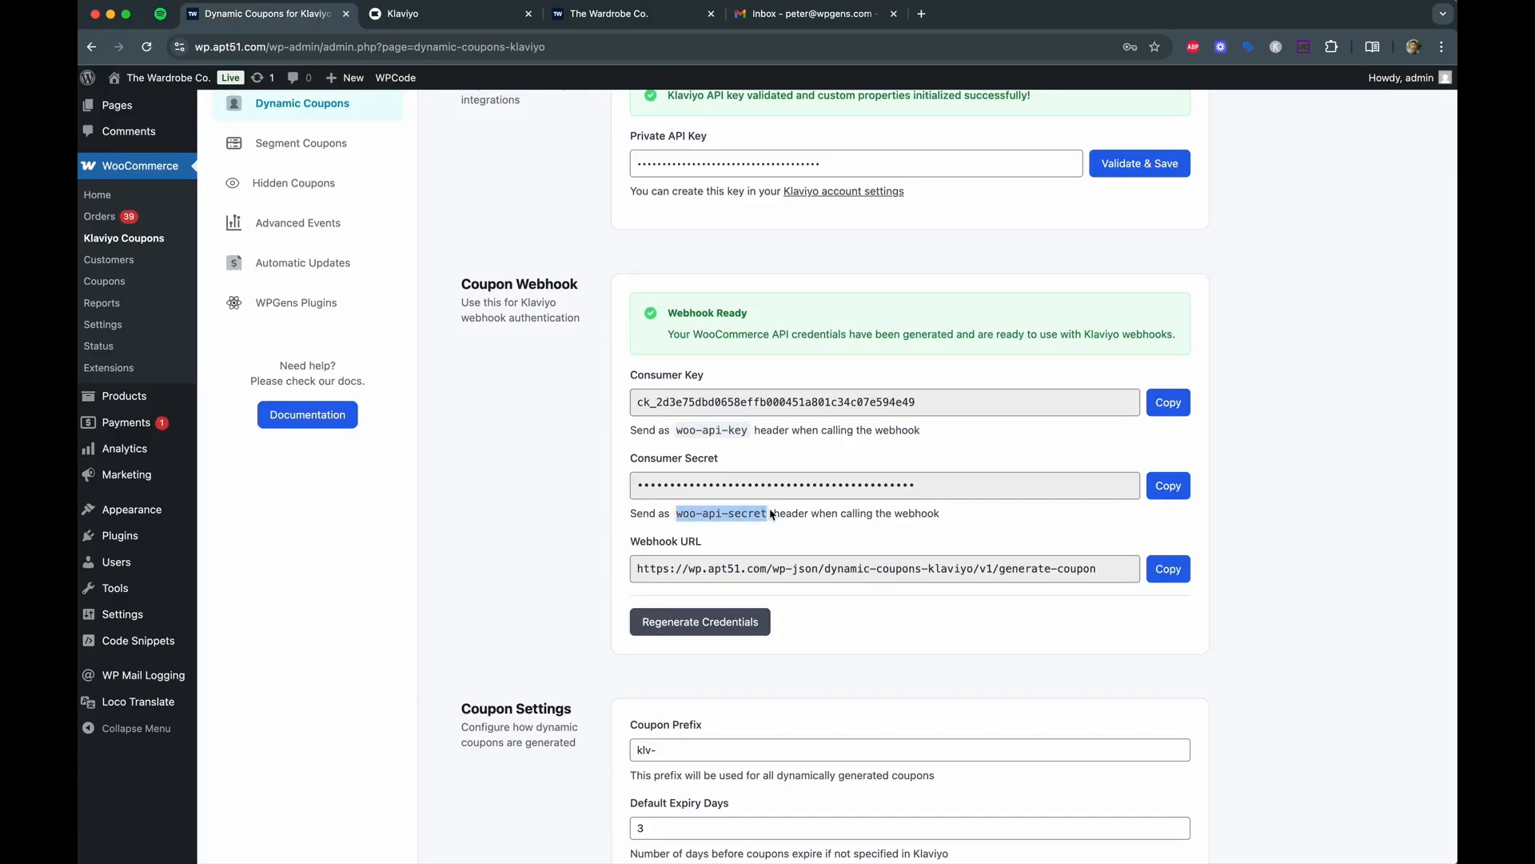
click(449, 14)
click(1152, 502)
key(ctrl+v)
Fill the woo-api-key header value with the WooCommerce Consumer Key.
click(317, 21)
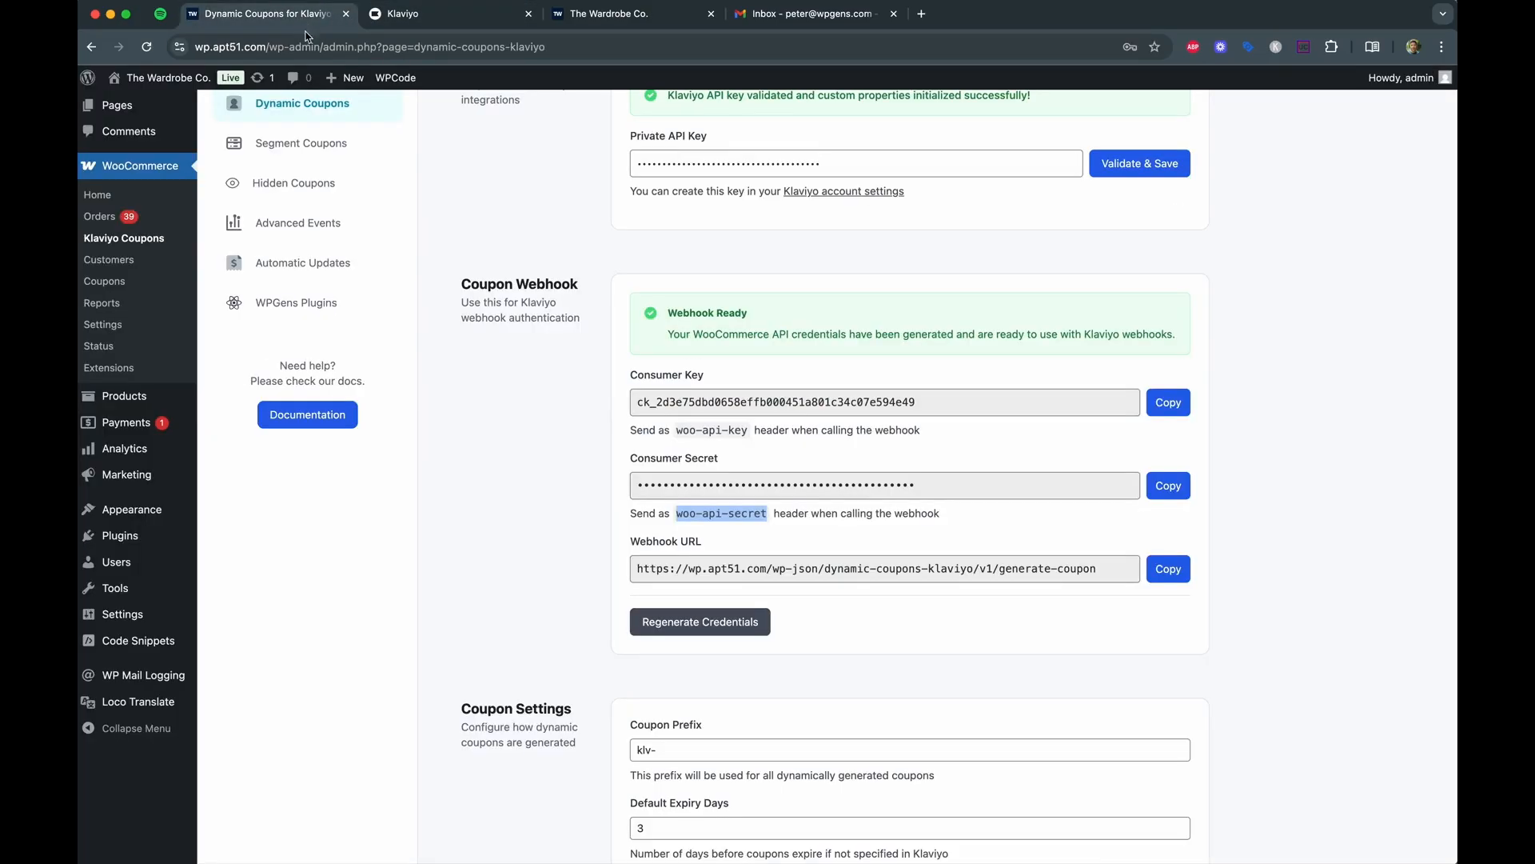
click(1168, 403)
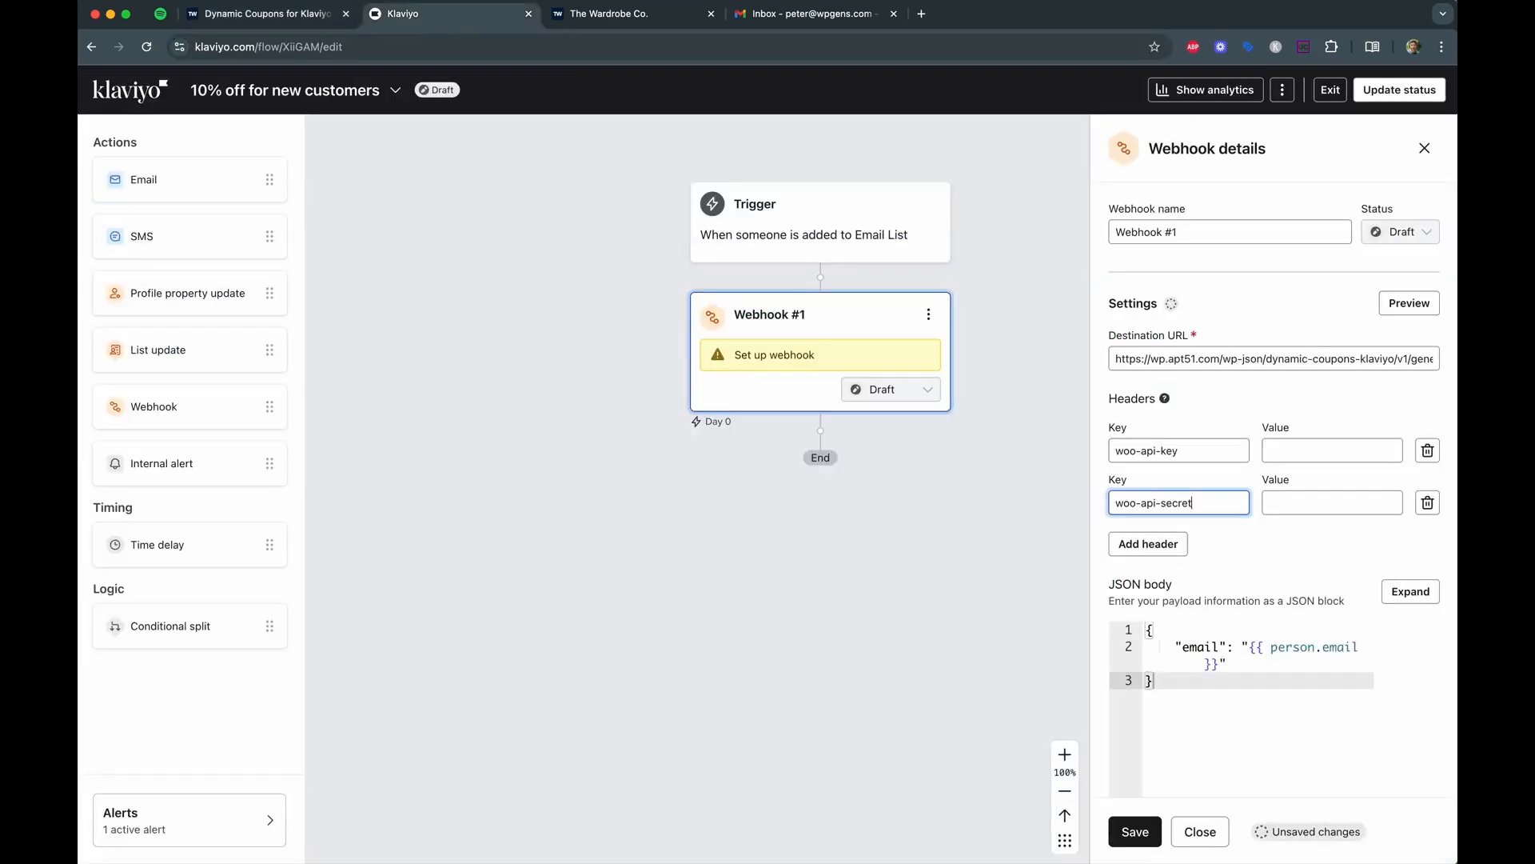
click(440, 14)
click(1344, 452)
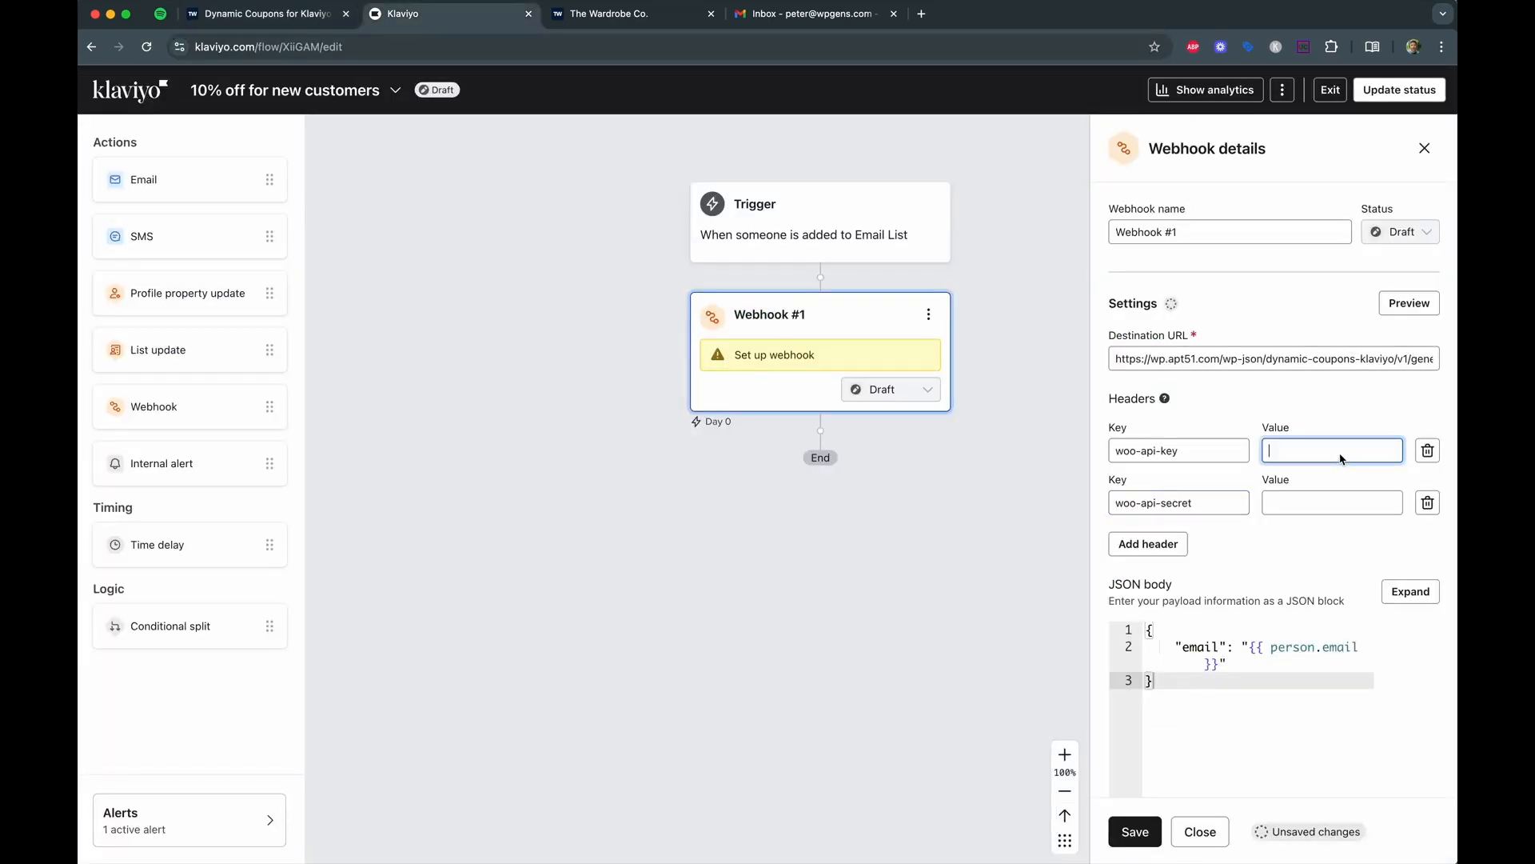
key(ctrl+v)
Fill the woo-api-secret value with the Consumer Secret, then show the plugin's How It Works section.
click(281, 16)
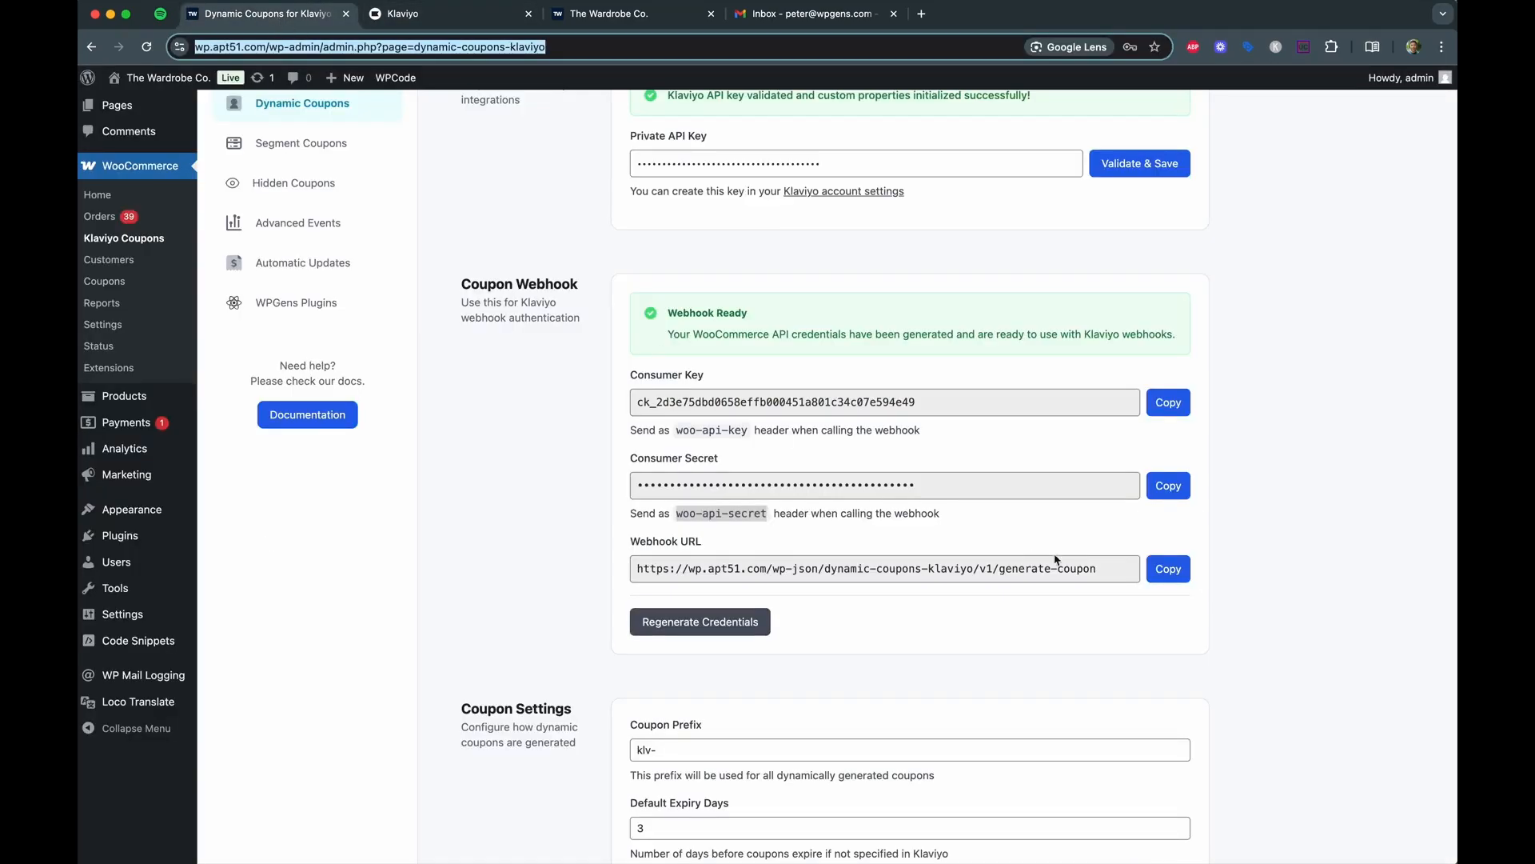
click(1169, 485)
click(504, 15)
click(1288, 504)
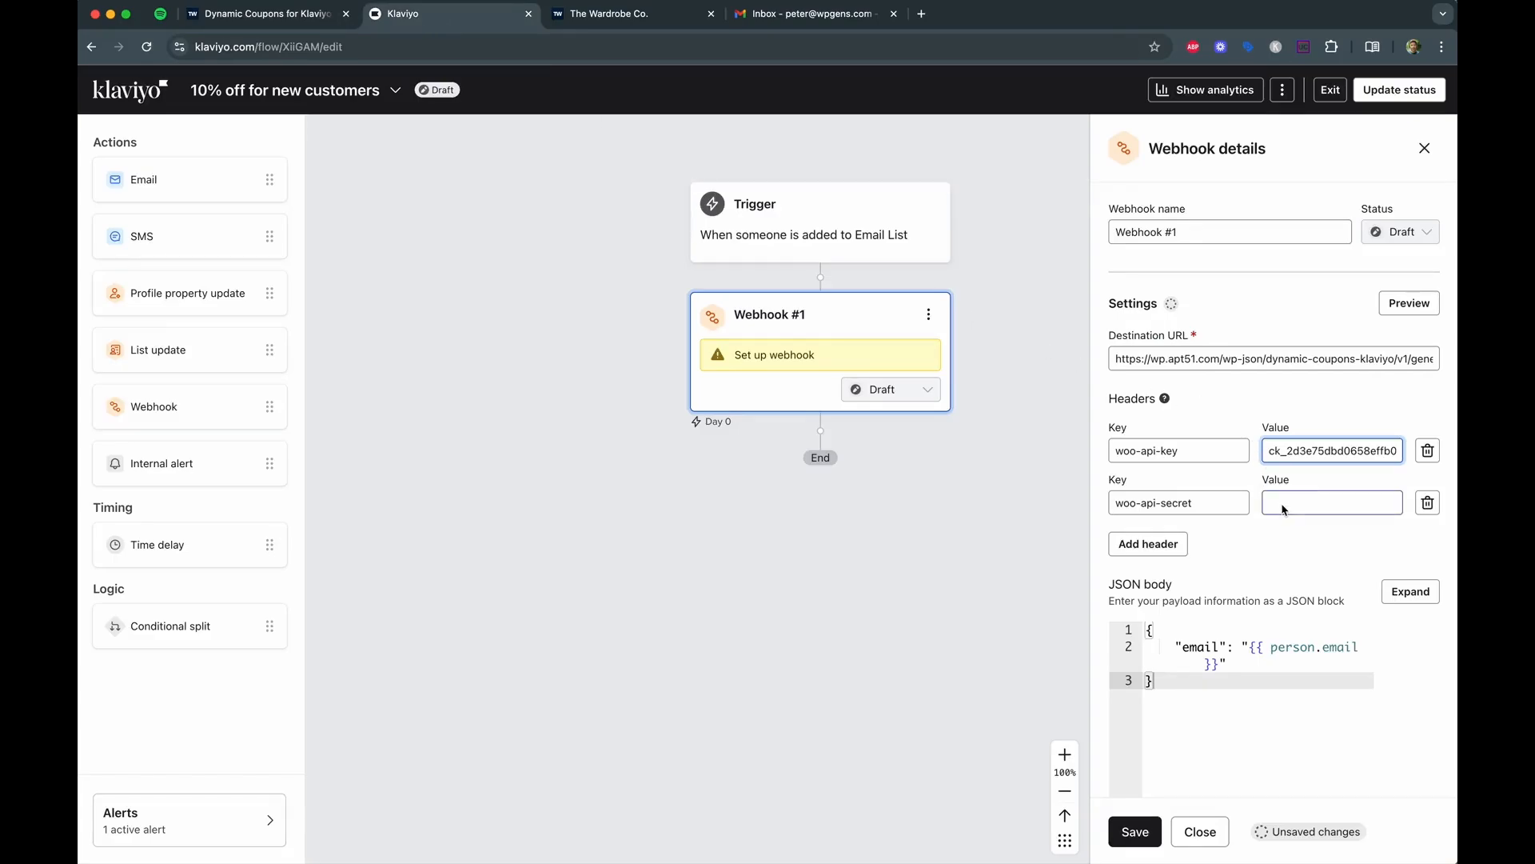
key(ctrl+v)
scroll(1296, 516, down, 2)
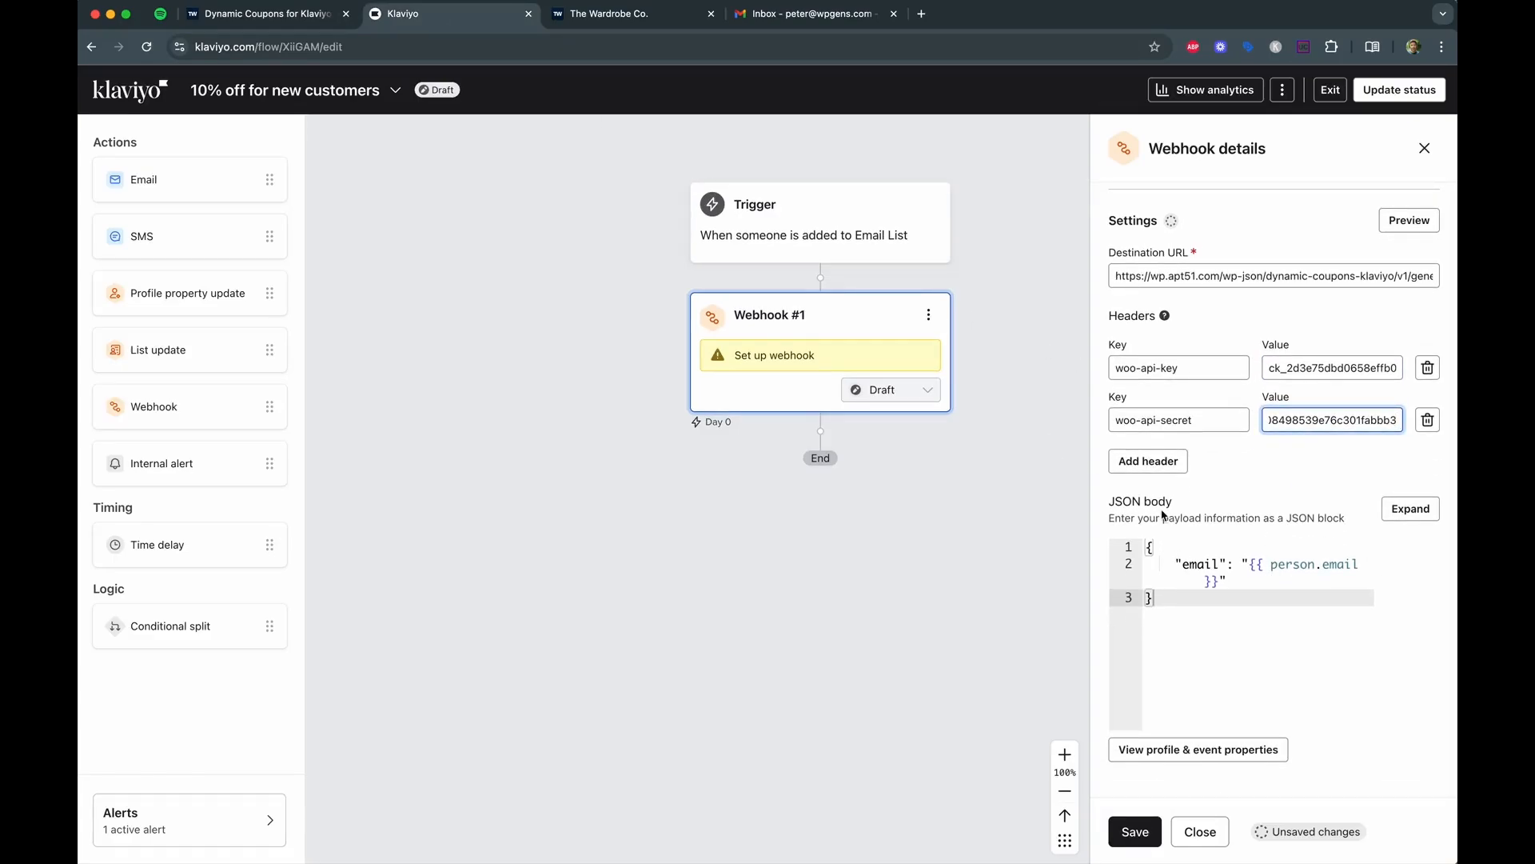
click(312, 17)
scroll(784, 463, down, 10)
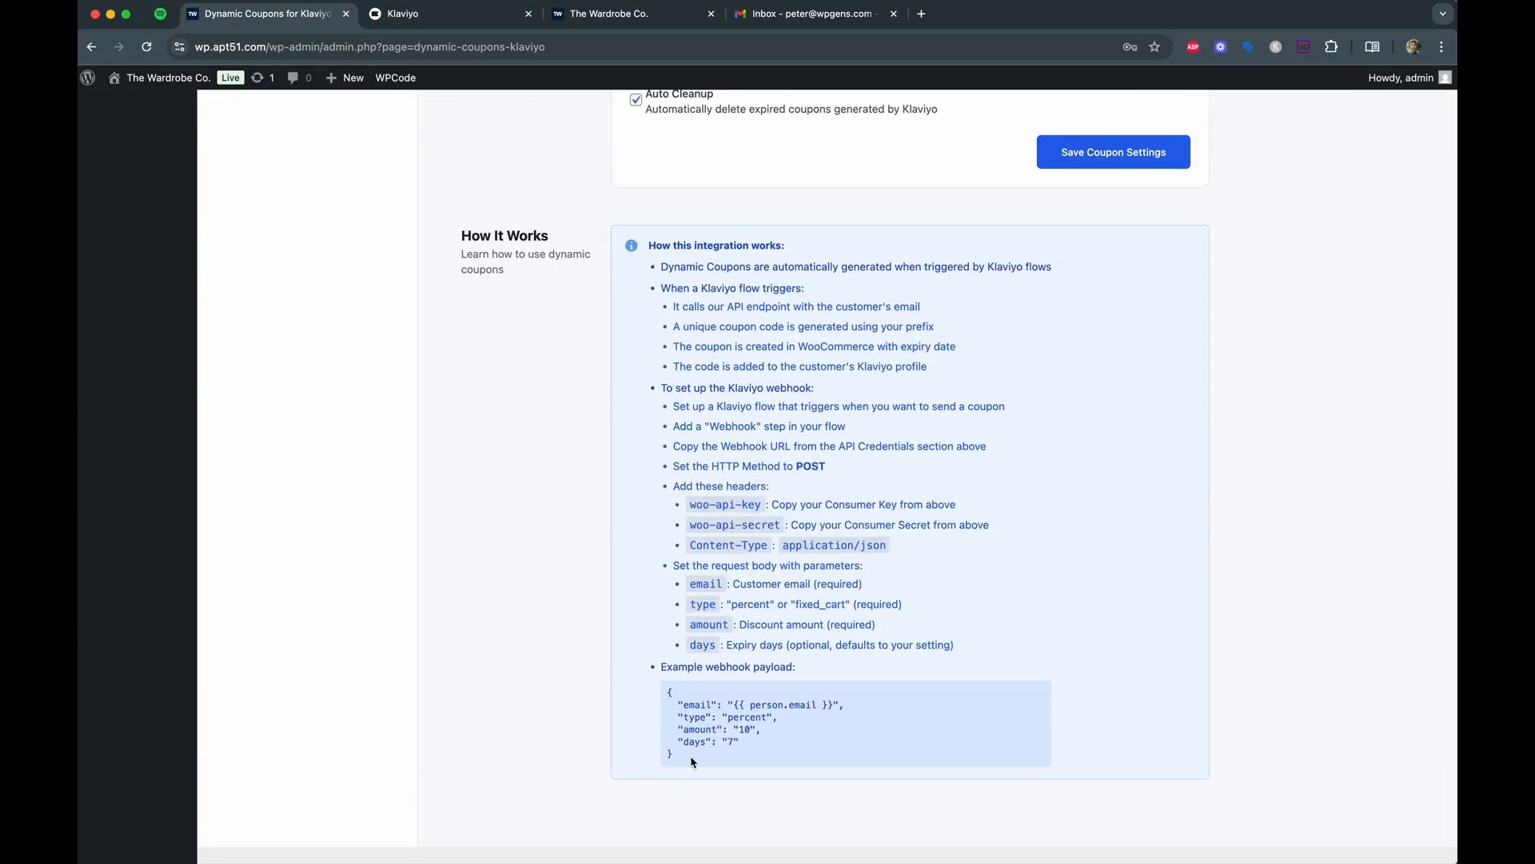
Replace the webhook JSON body with the example payload (email, type percent, amount 10, days 7) and save.
drag(667, 691, 692, 764)
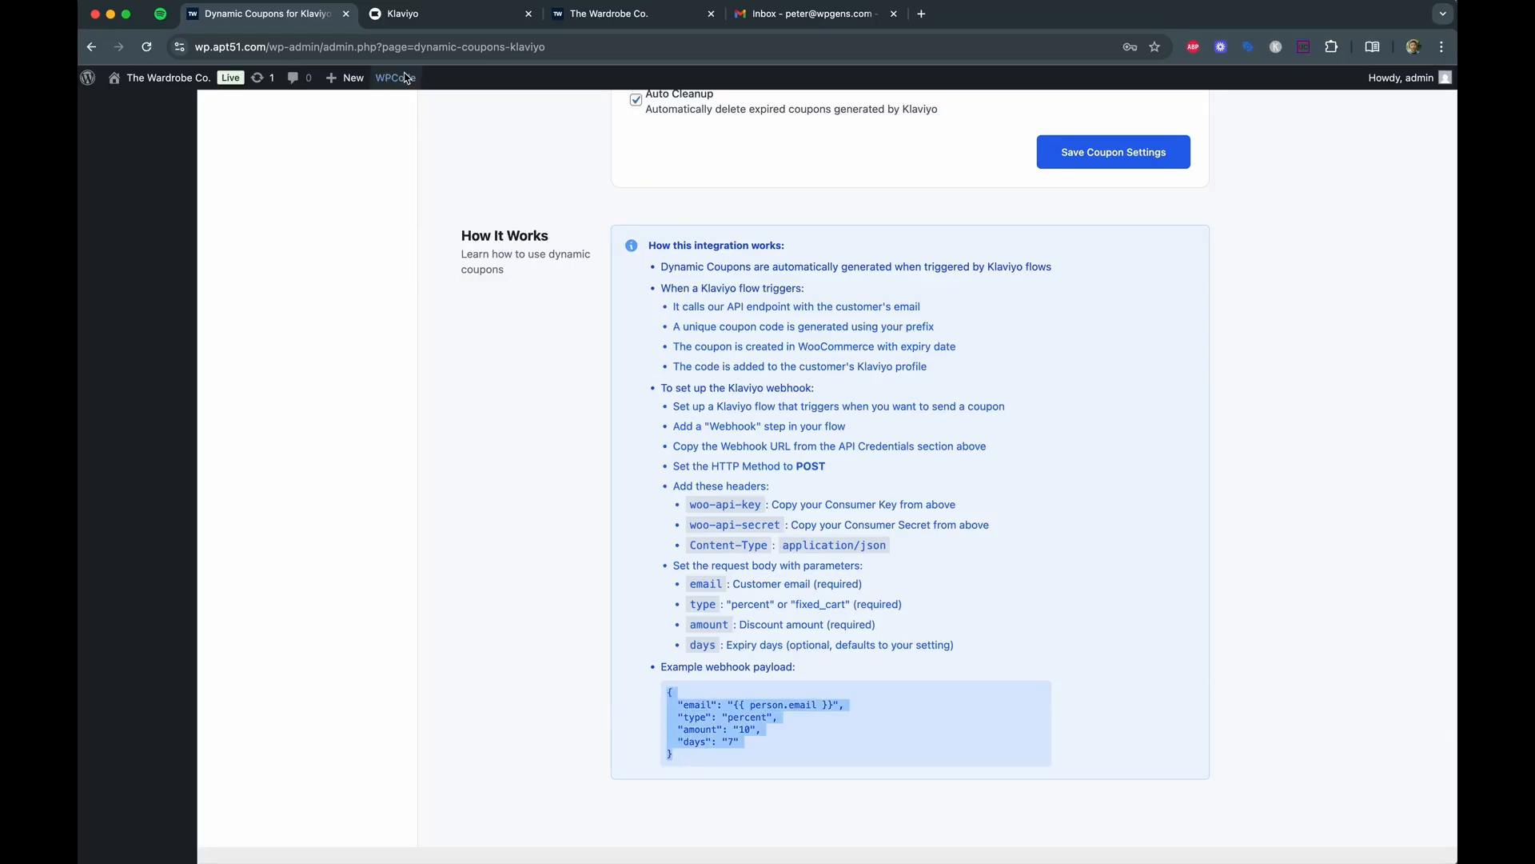
click(445, 14)
click(1199, 603)
key(super+a)
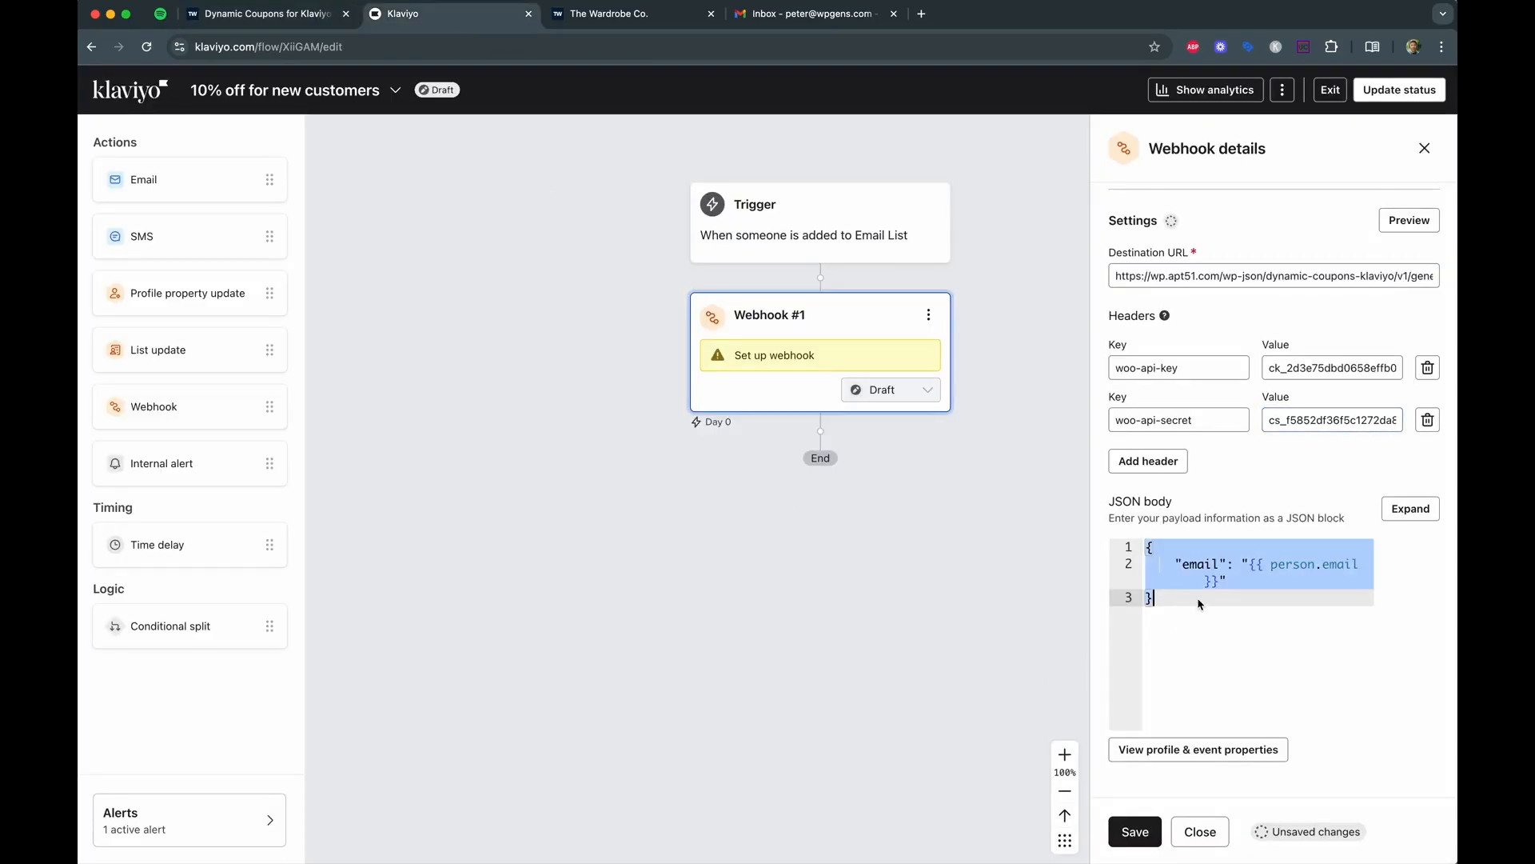
key(super+v)
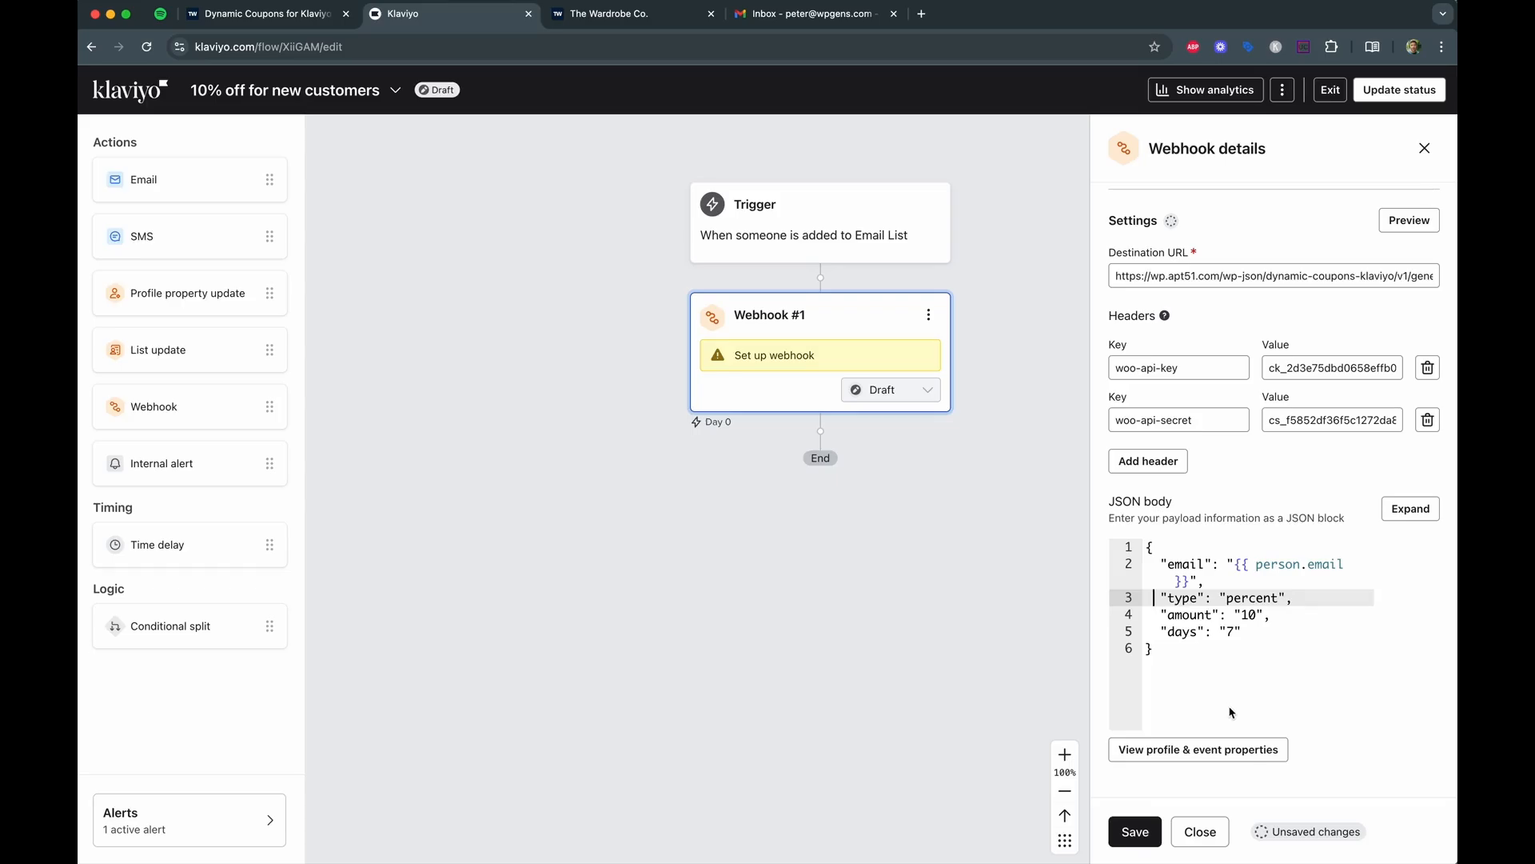
drag(1234, 566, 1188, 584)
click(1231, 585)
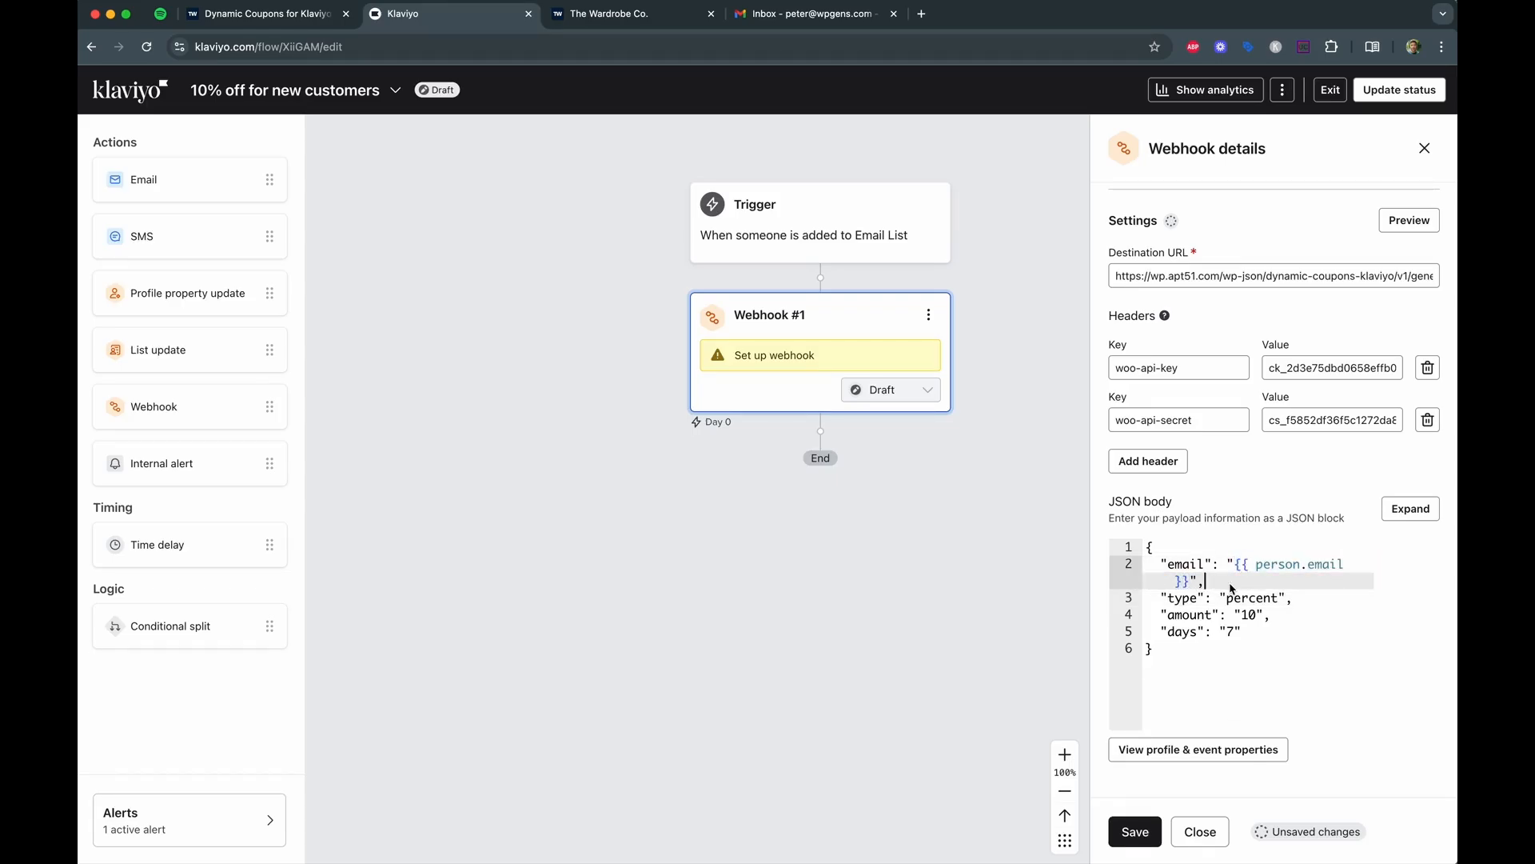
click(1145, 836)
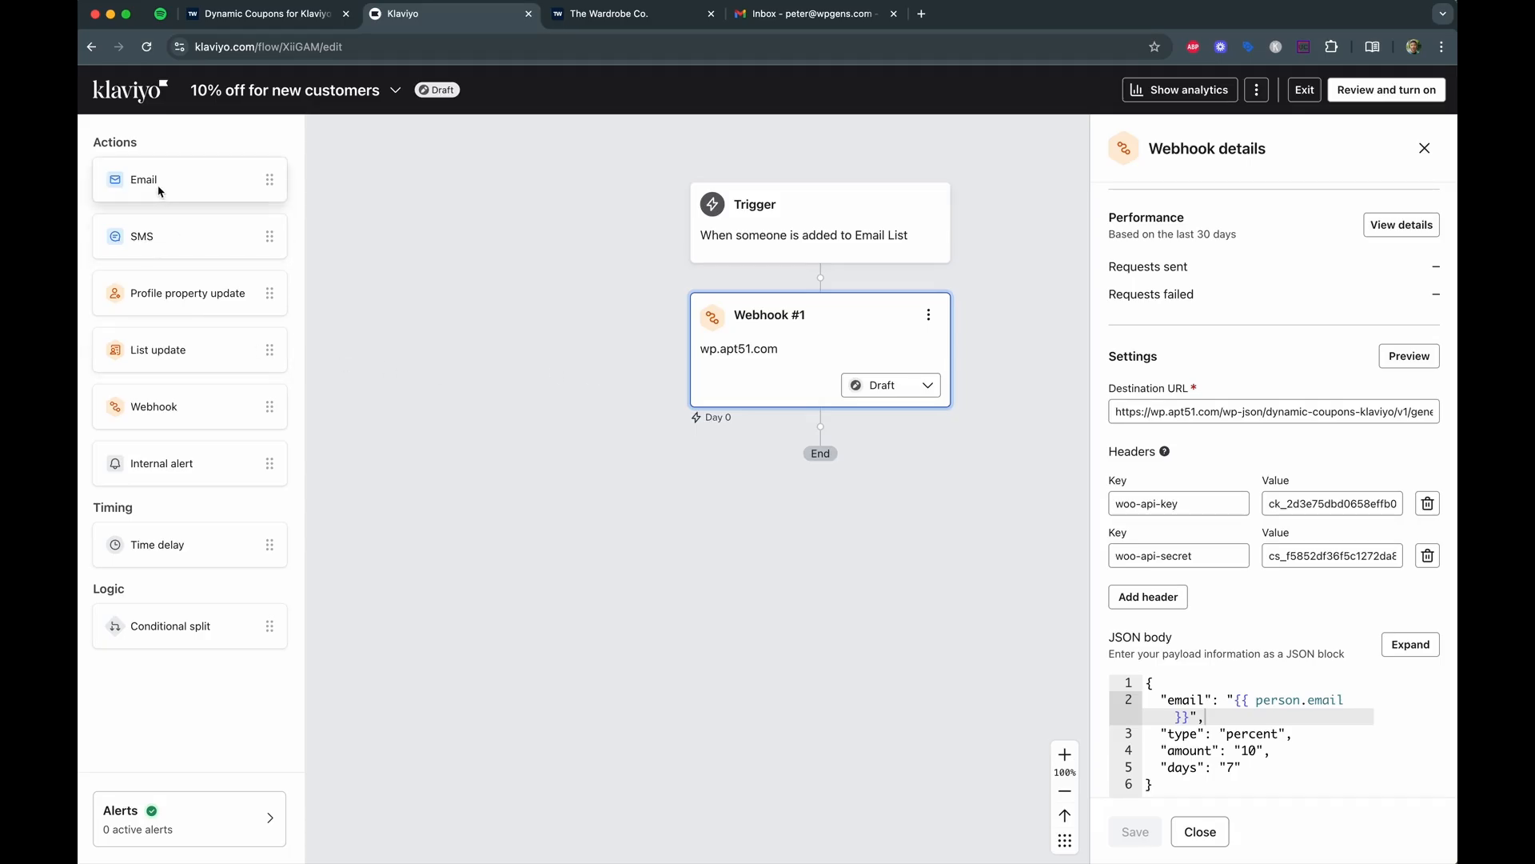
Add an email step below Webhook #1 and name it Coupon Email.
drag(158, 192, 812, 452)
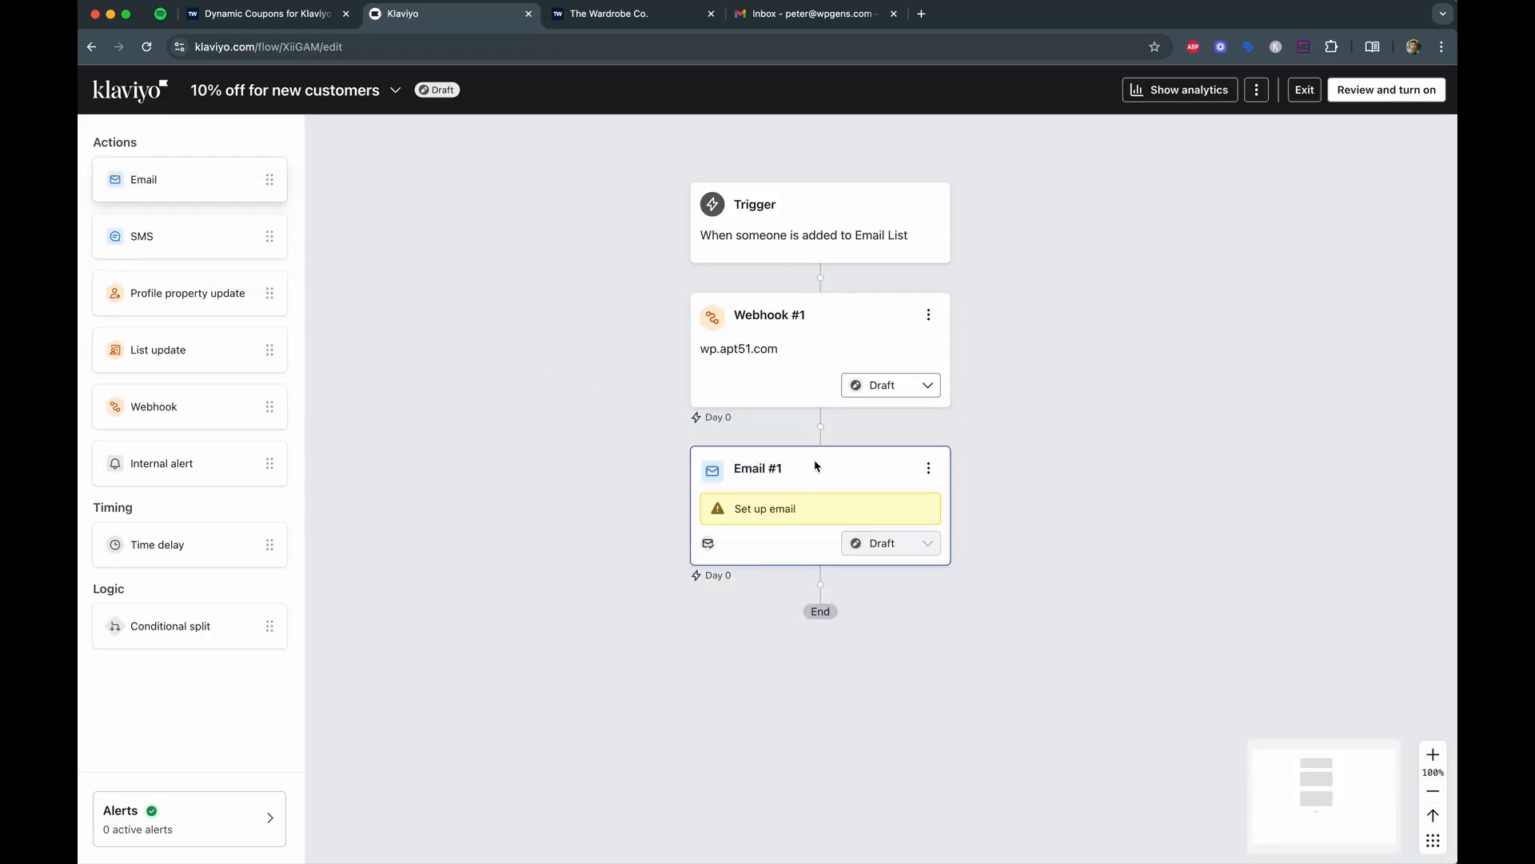
click(870, 500)
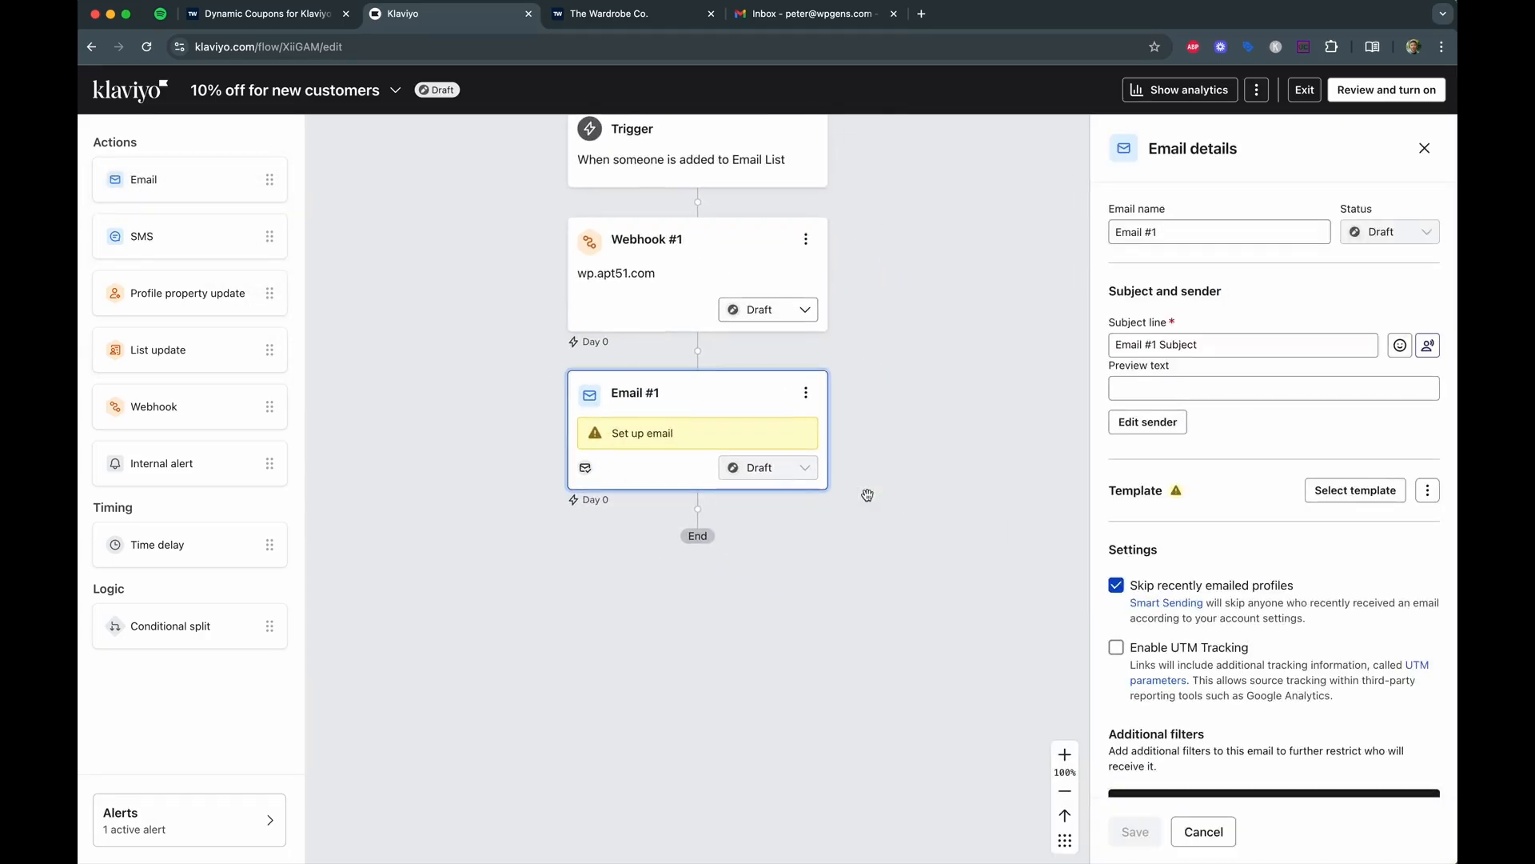
text(Coupon Emai)
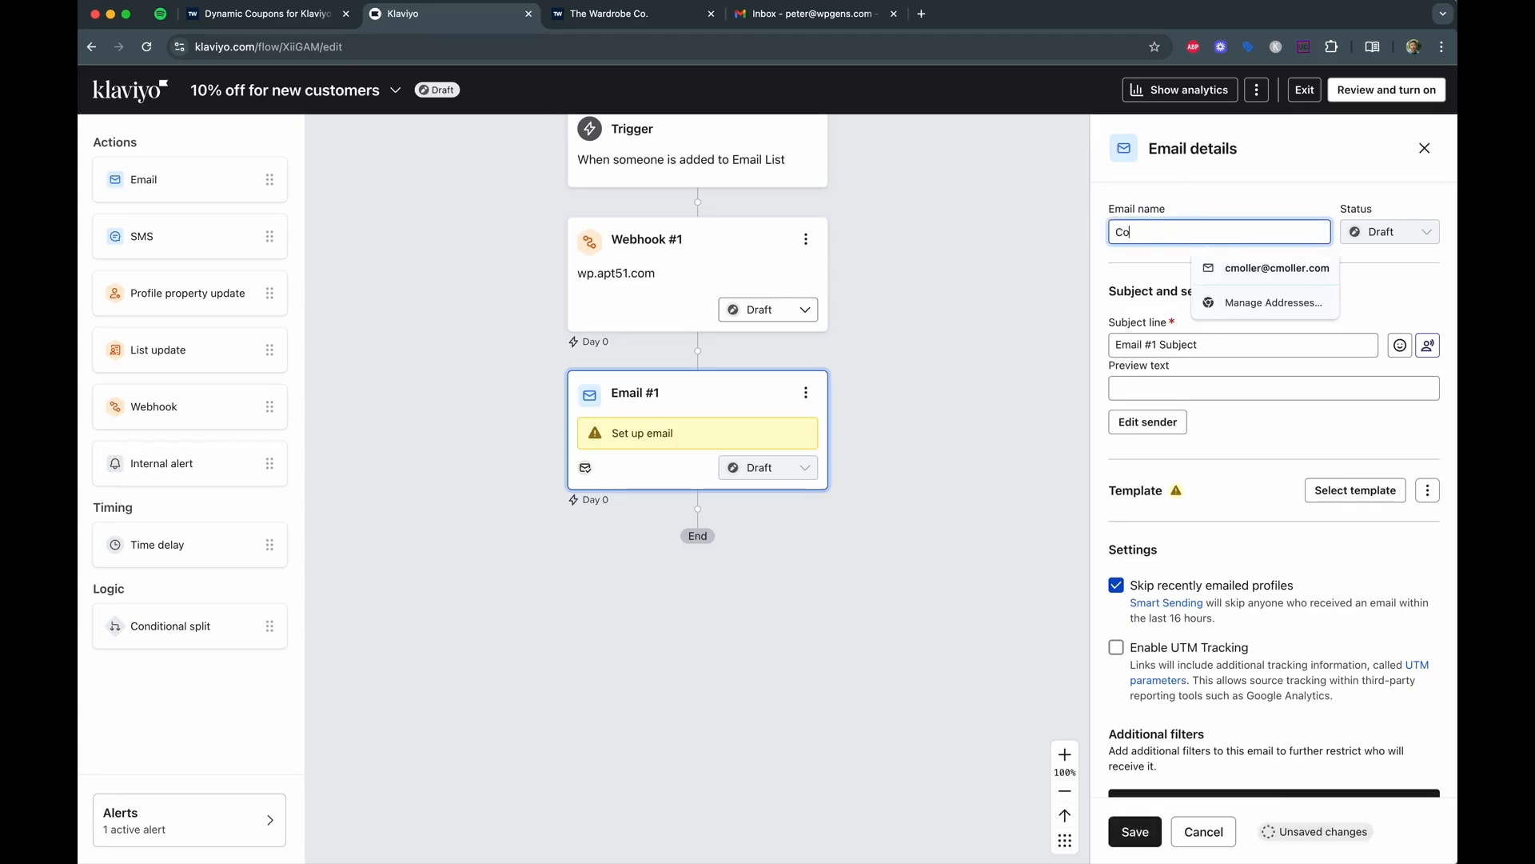
Set the email subject line to 'Welcome, here is your 10% off coupon'.
drag(1252, 346, 1126, 347)
key(BackSpace)
key(BackSpace)
text(Welcom)
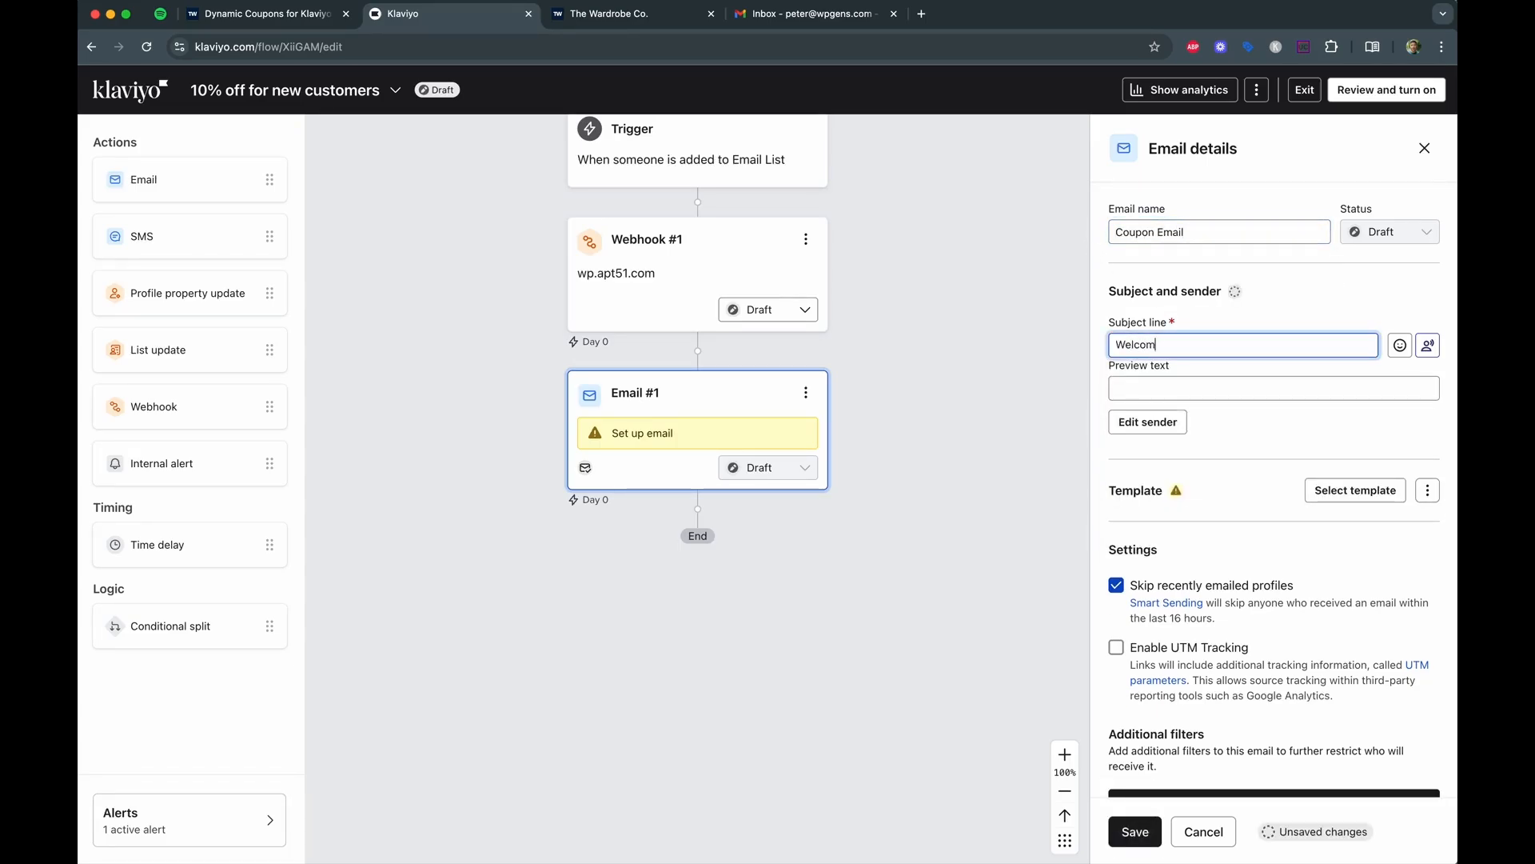
text(e, here is your 10% off coupon)
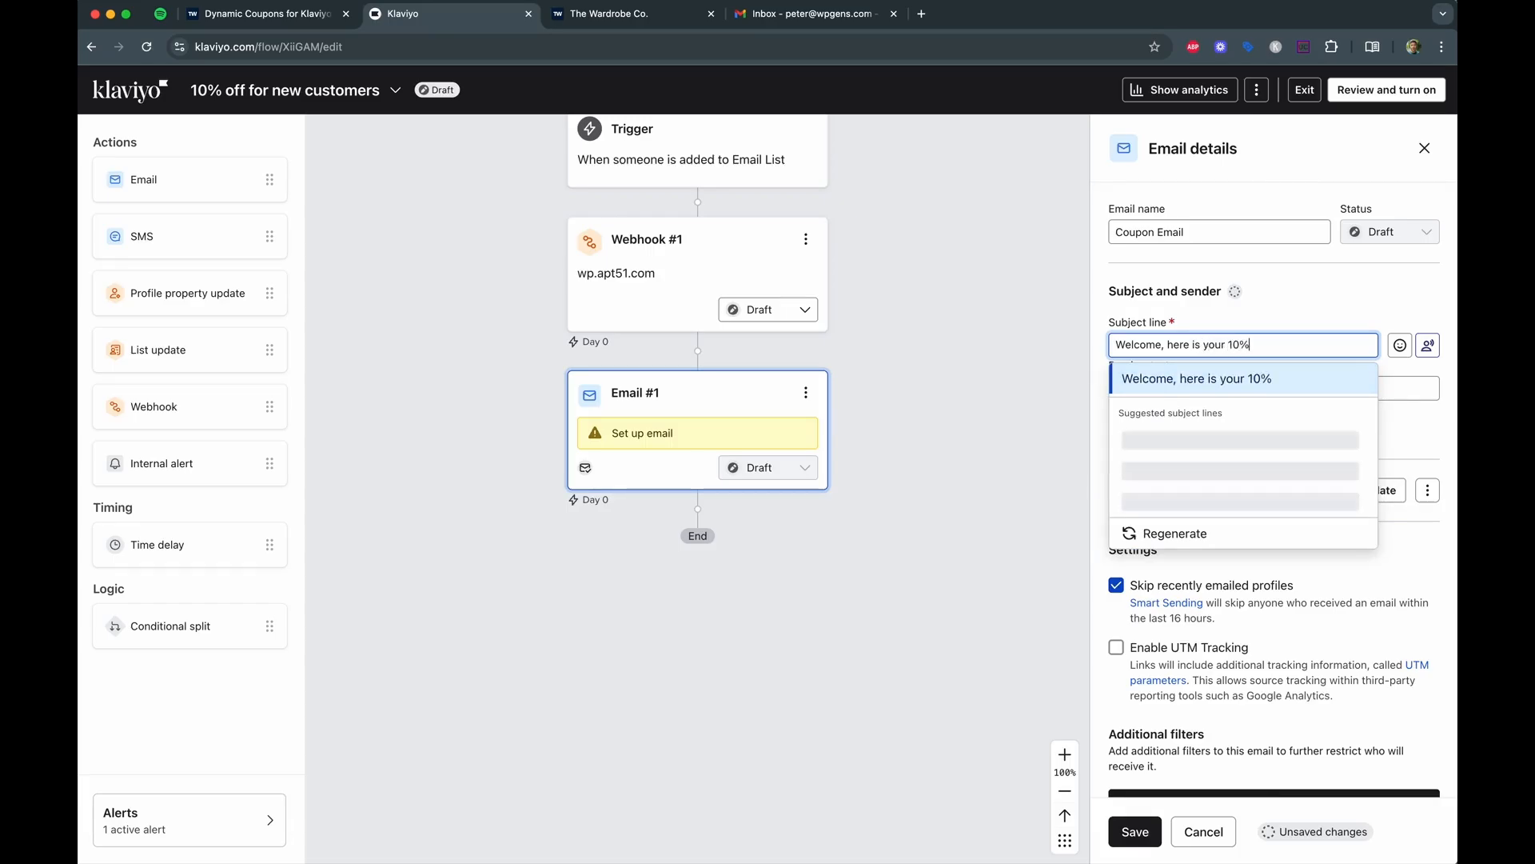
click(1335, 318)
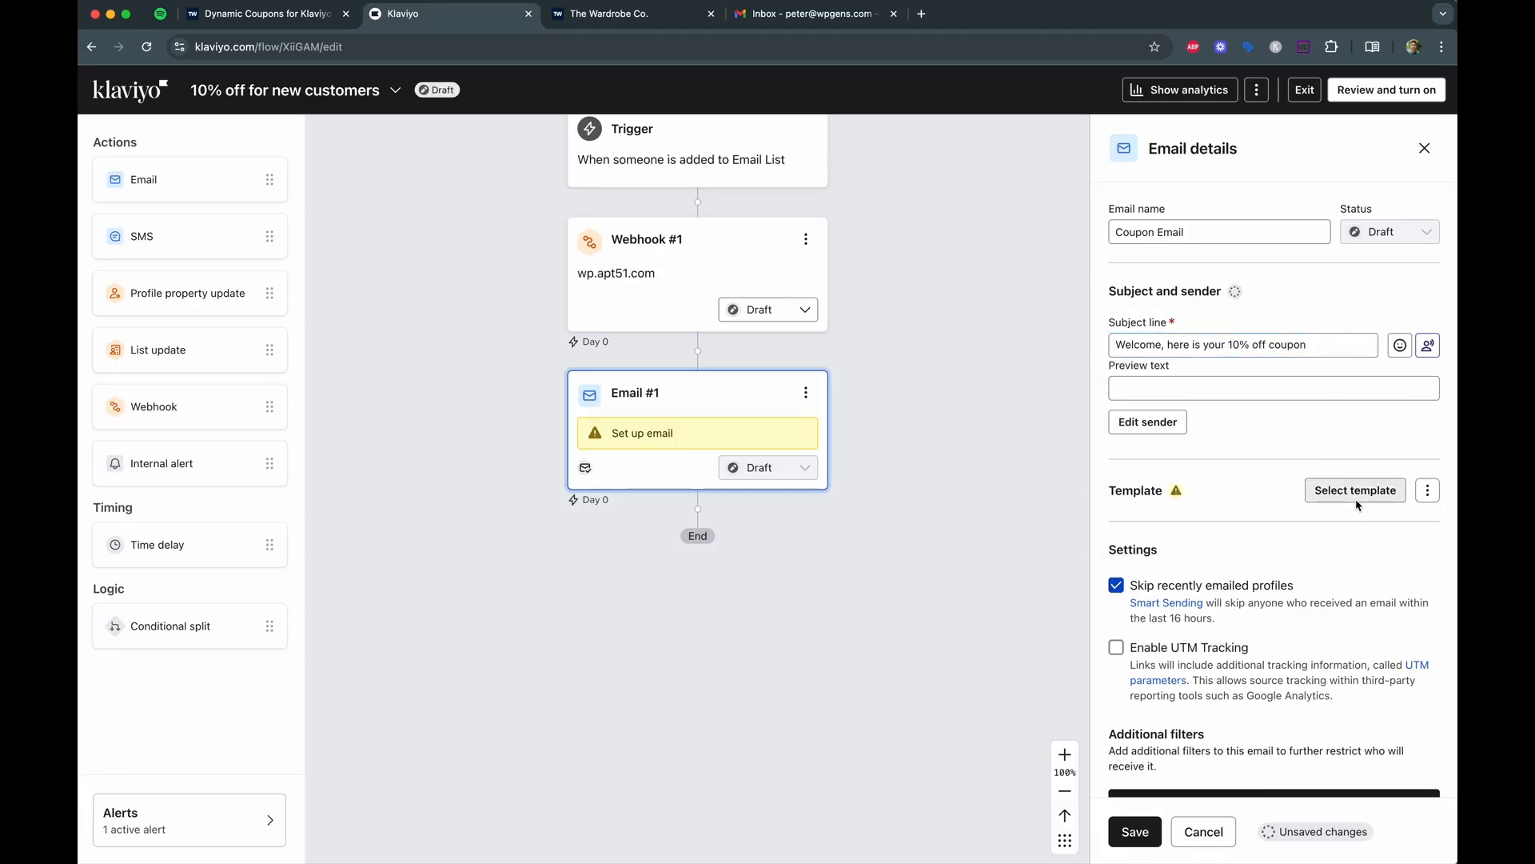
click(1355, 491)
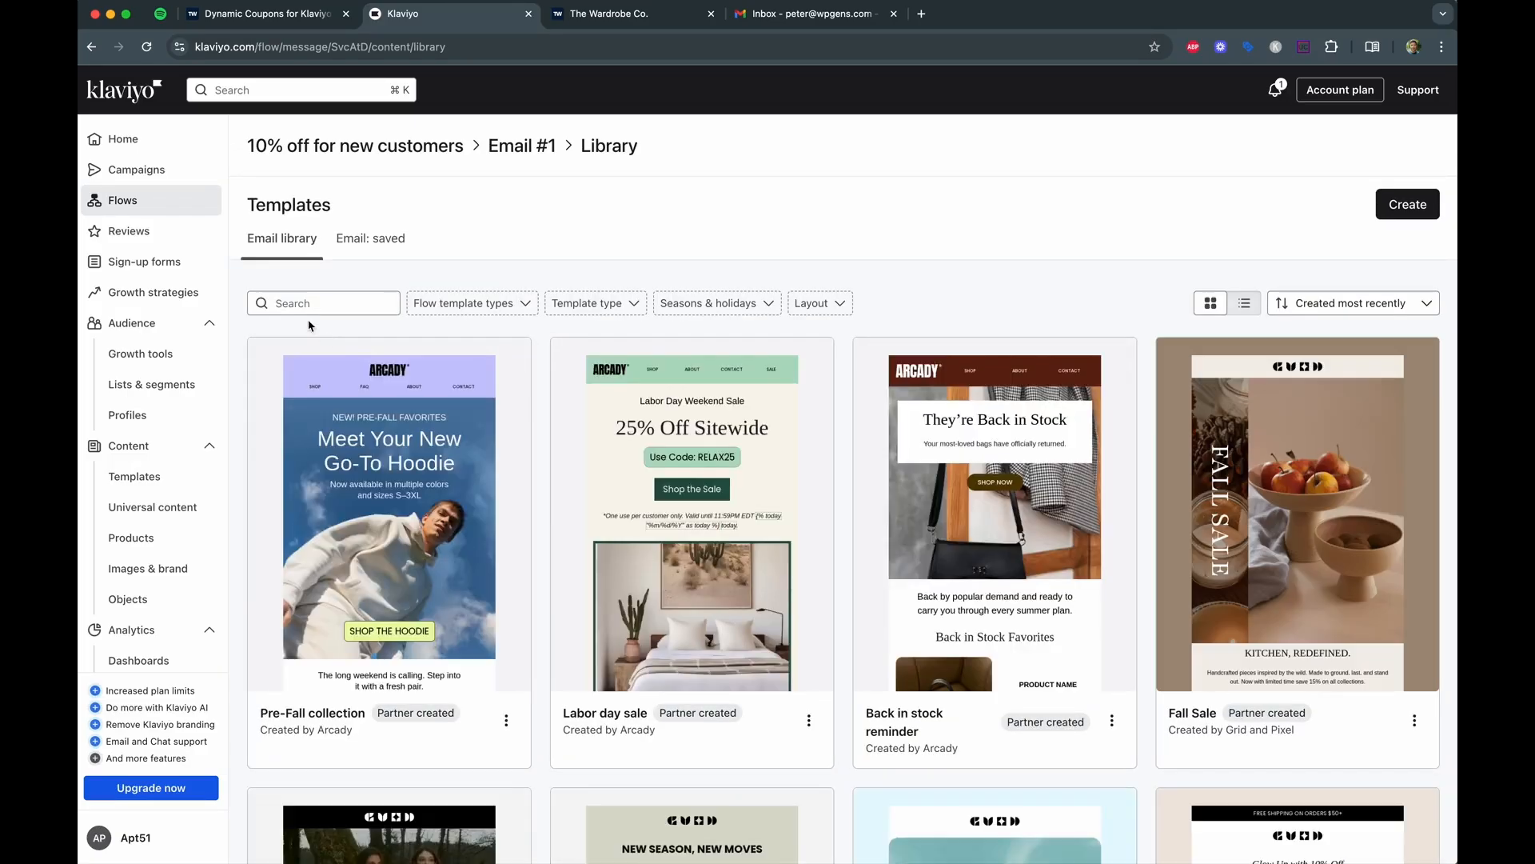
Search templates for 'coupon' and use the Birthday - Coupon template for Email #1.
click(309, 305)
text(coupon)
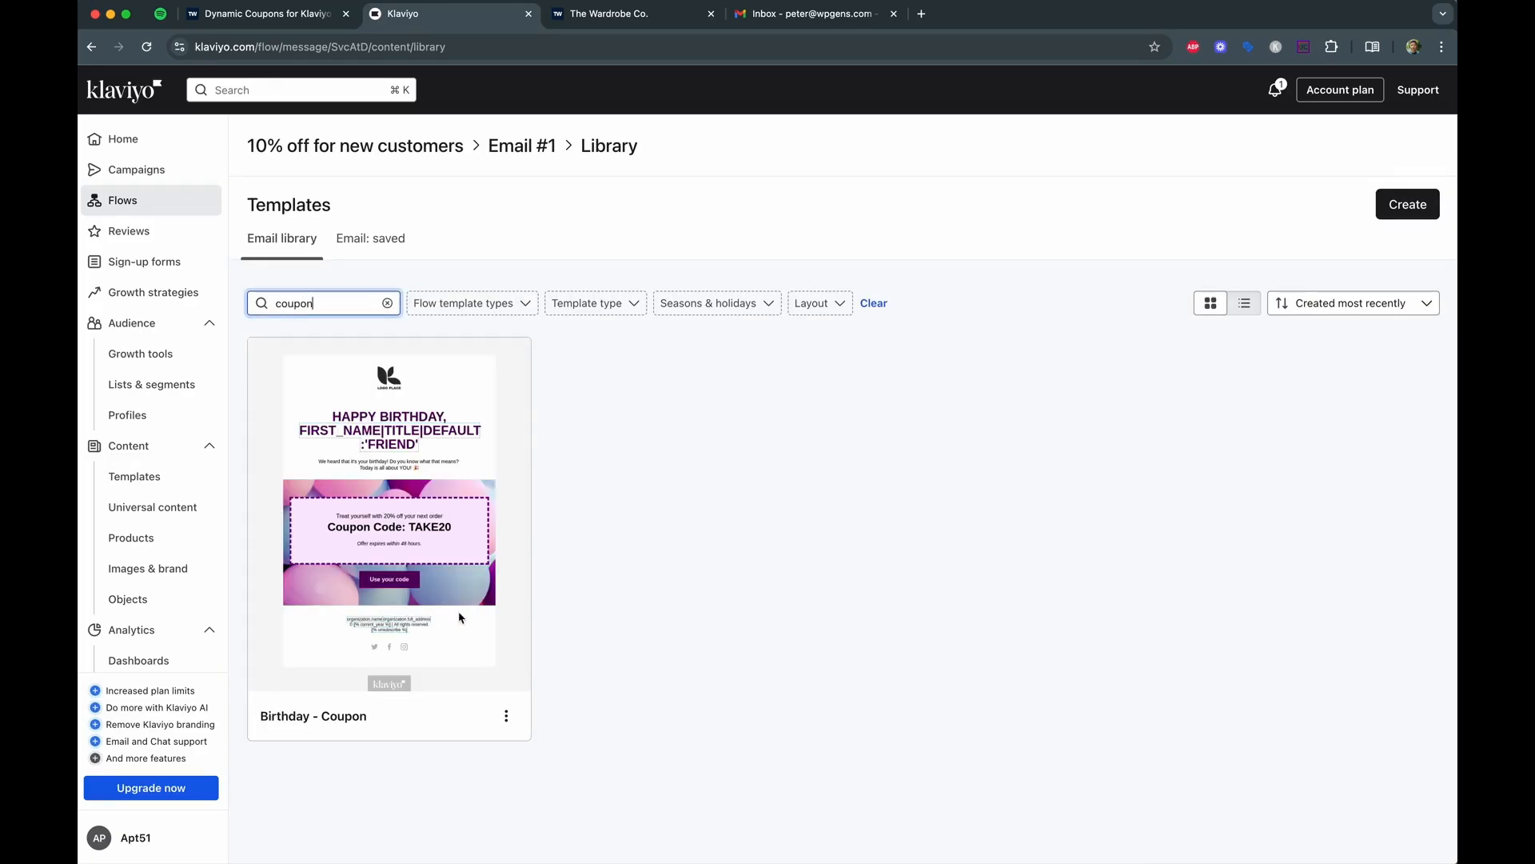
click(461, 617)
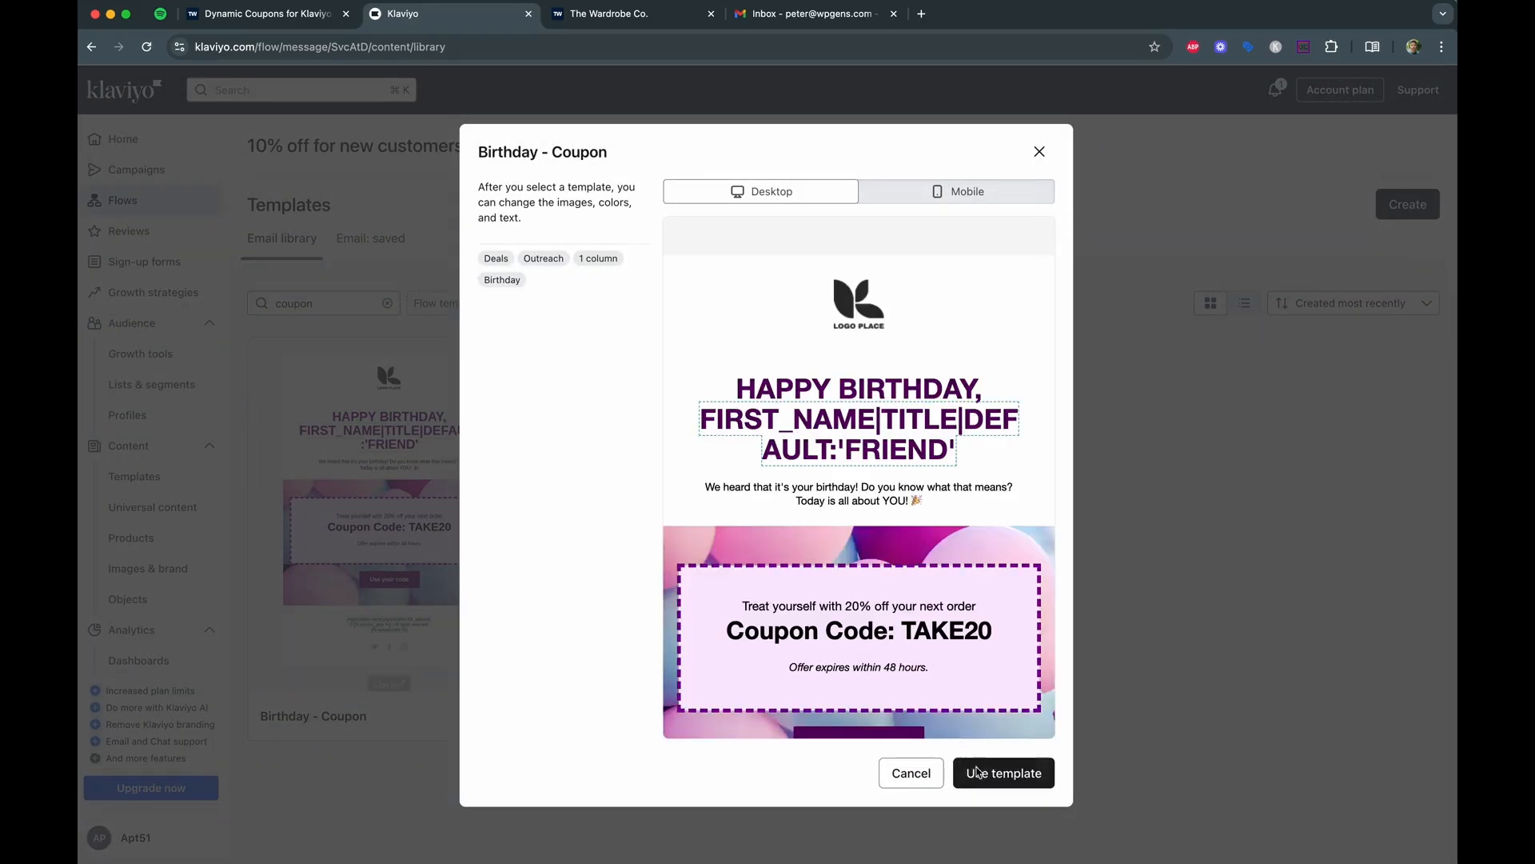
click(990, 778)
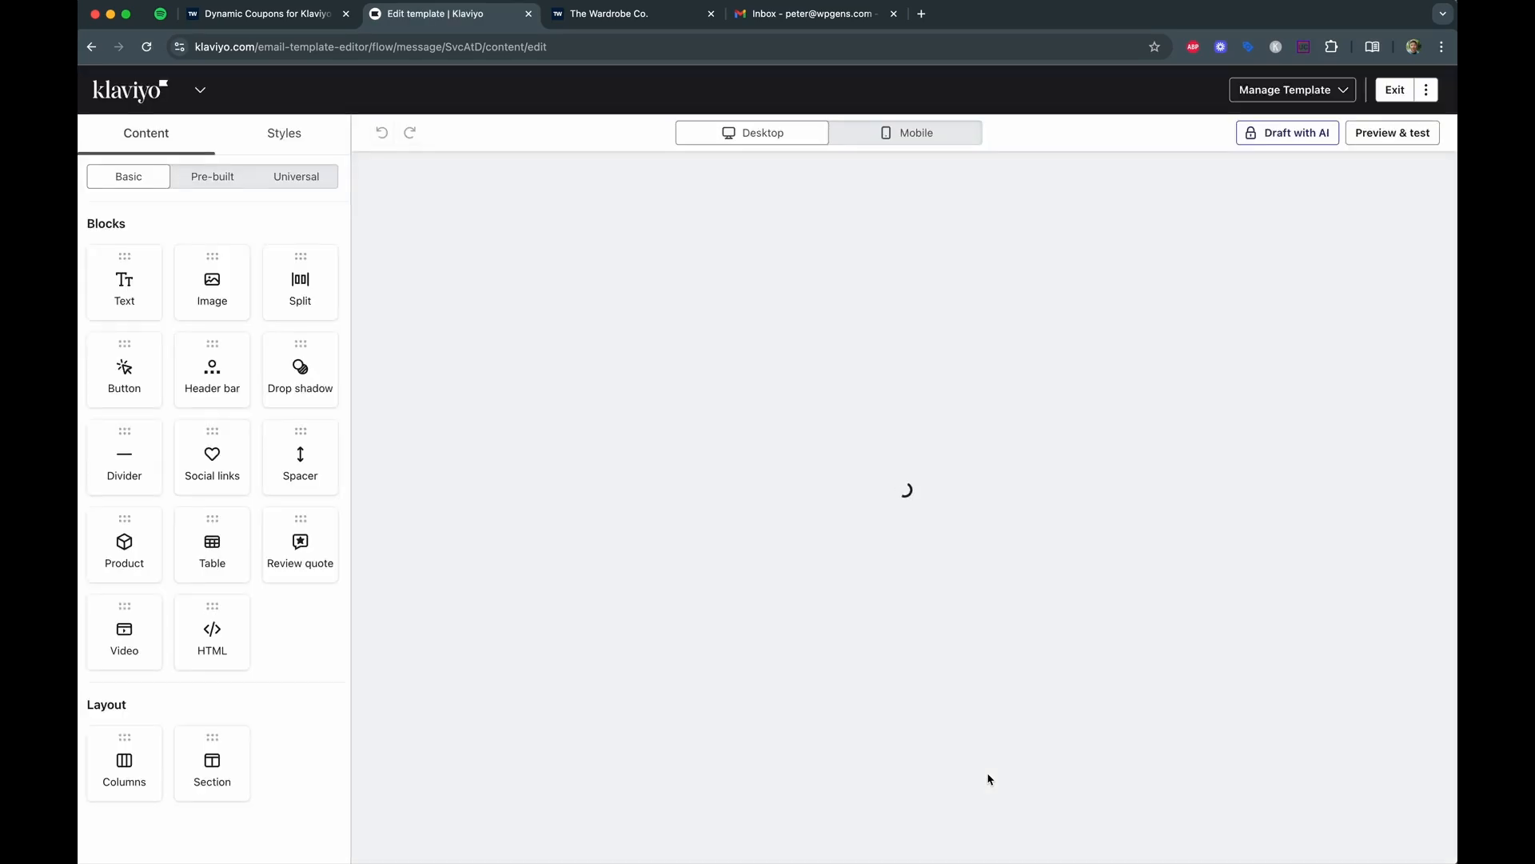
Replace the birthday heading with WELCOME!
click(912, 352)
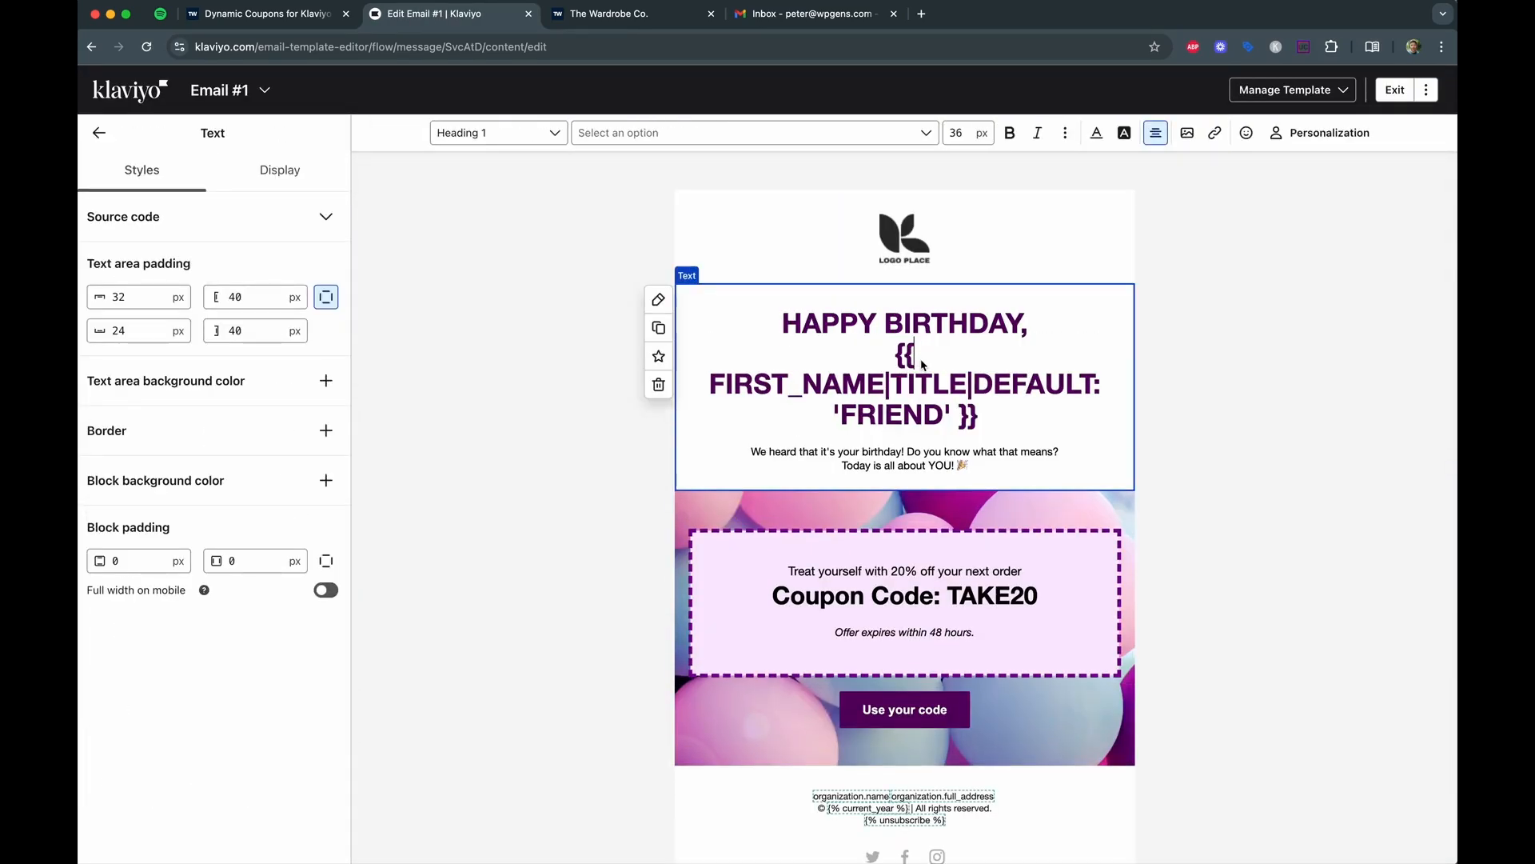
drag(784, 323, 999, 422)
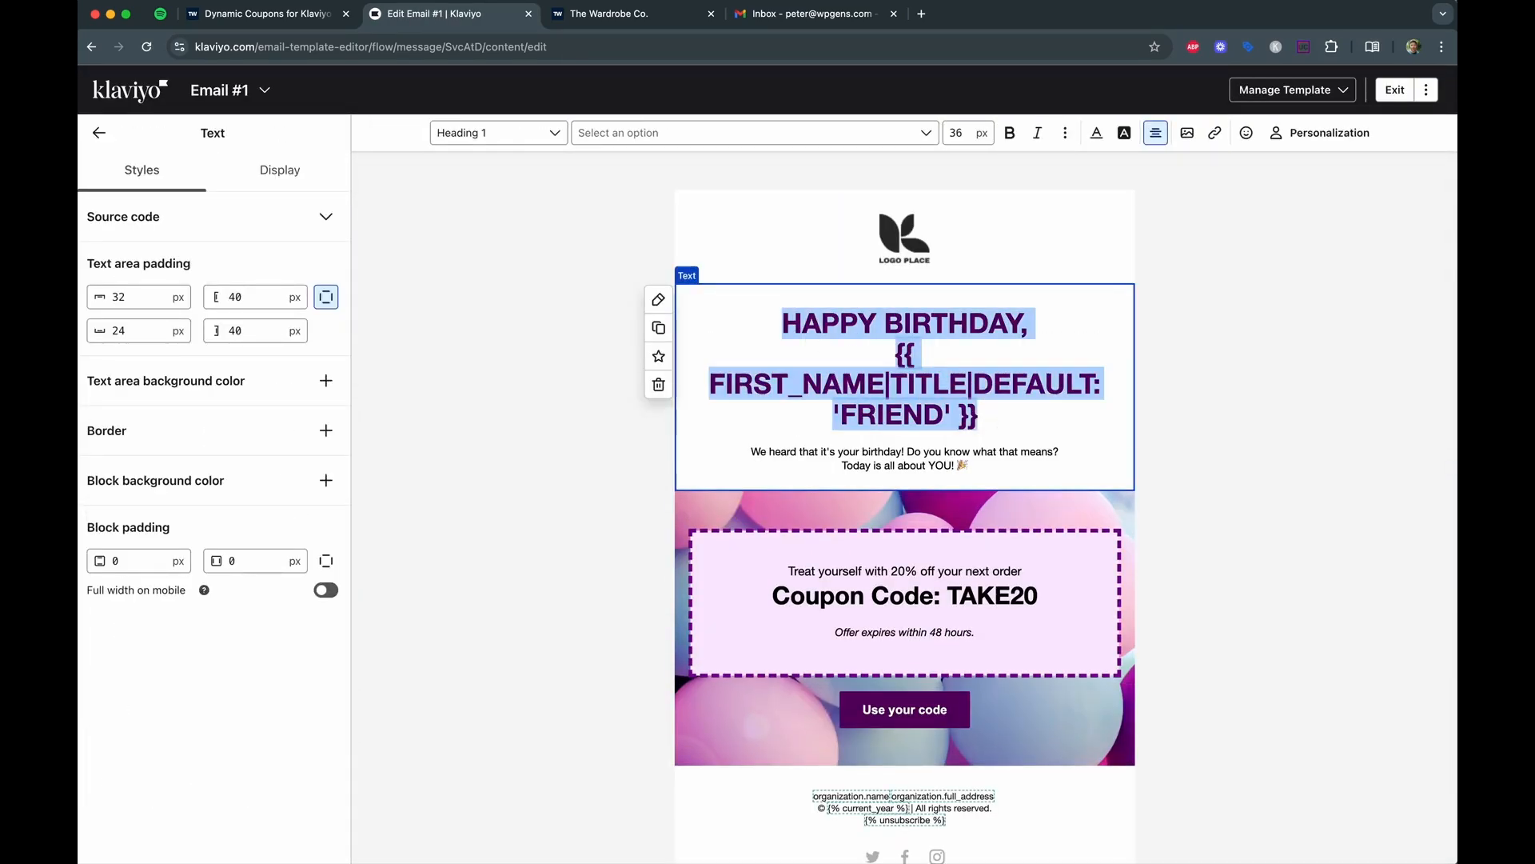
text(WELCOME!)
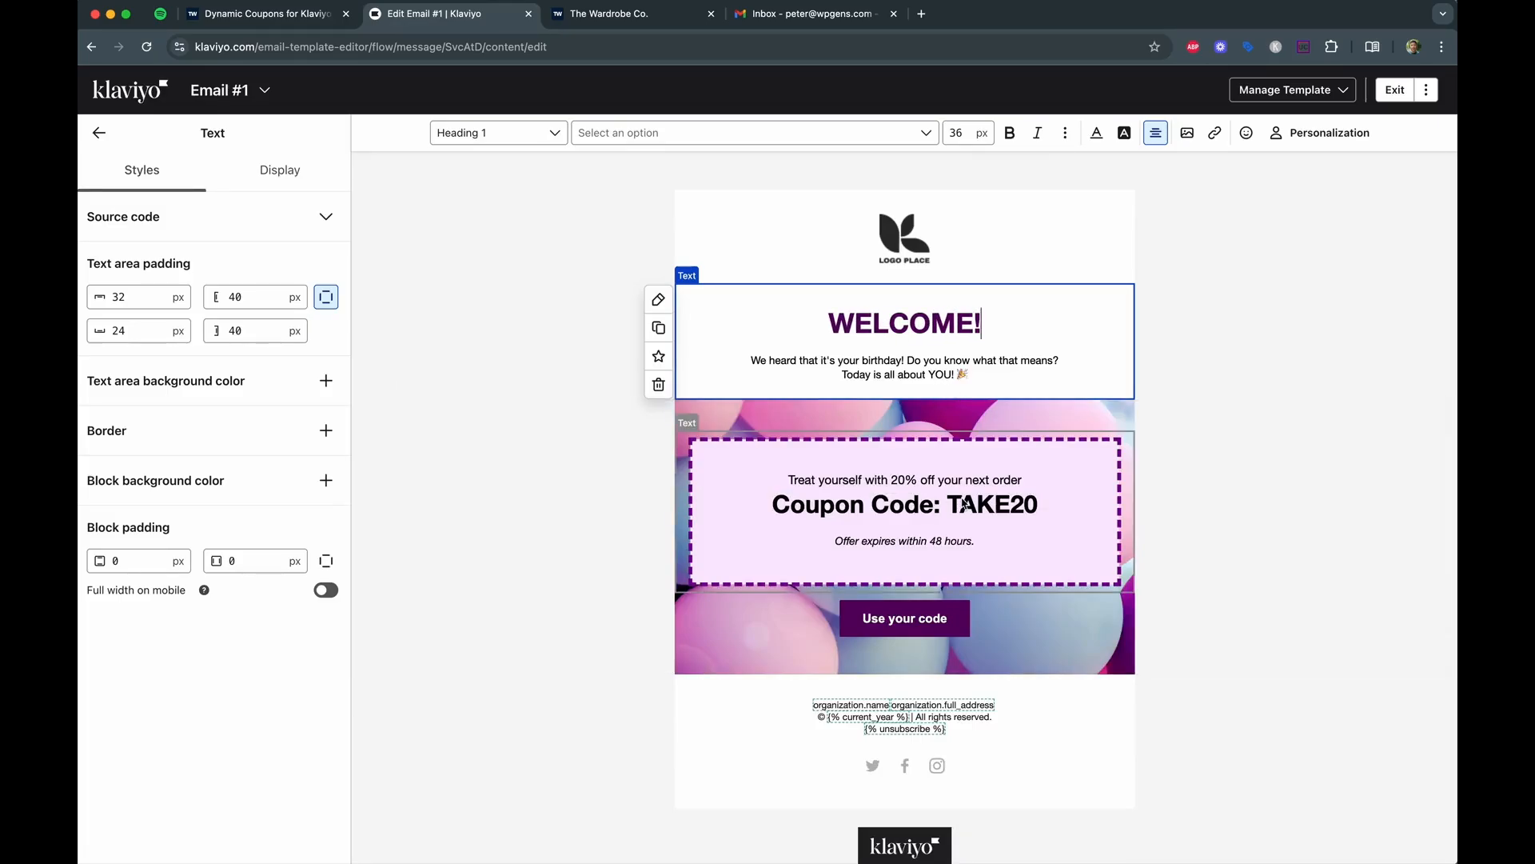
Swap the TAKE20 code for the dck_woo_coupon personalization tag.
click(965, 504)
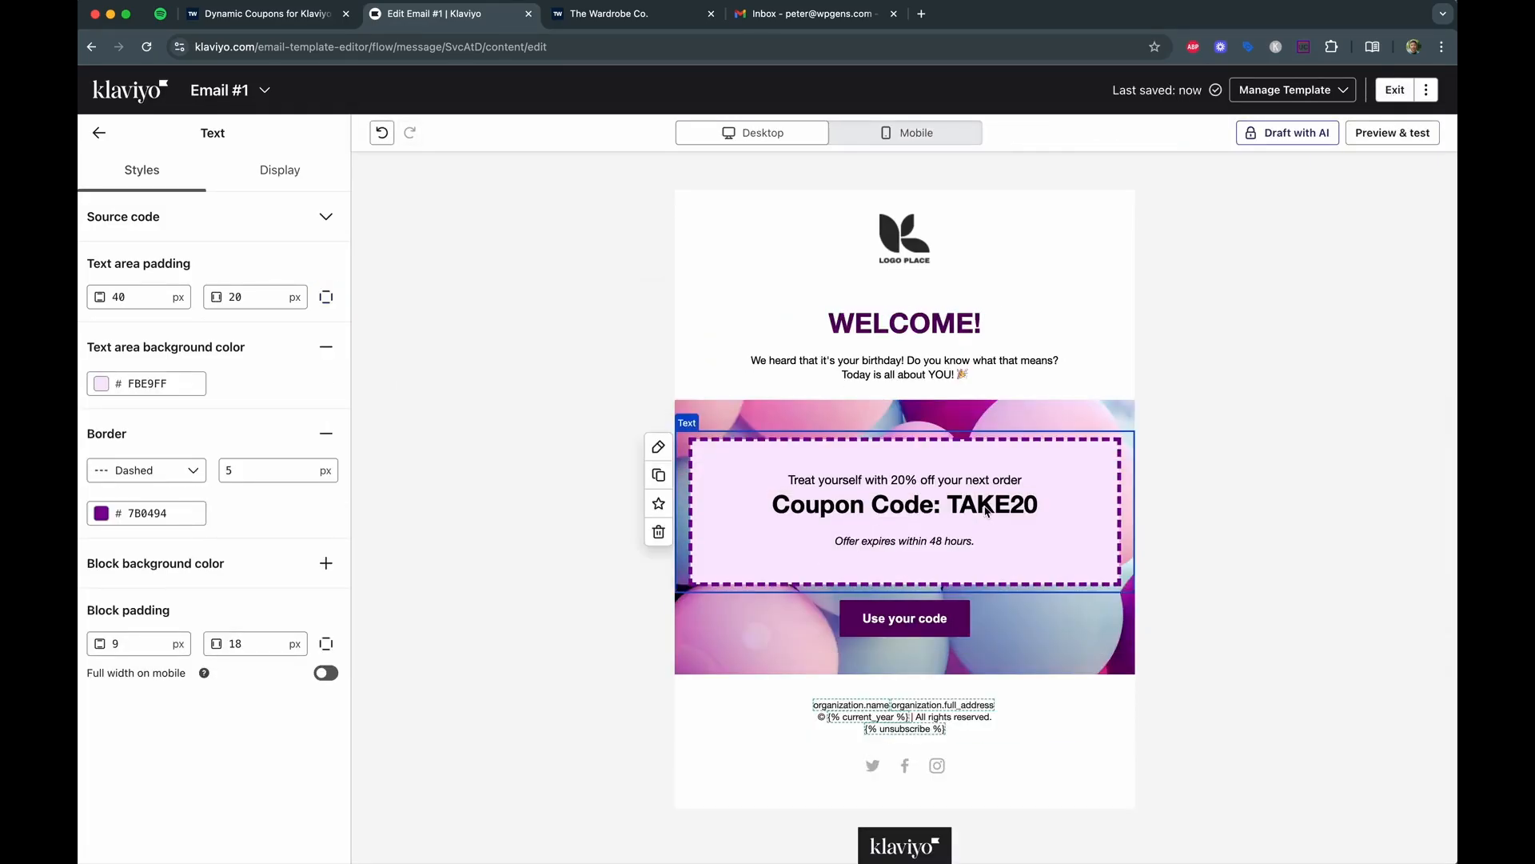
click(987, 510)
drag(952, 512, 1052, 512)
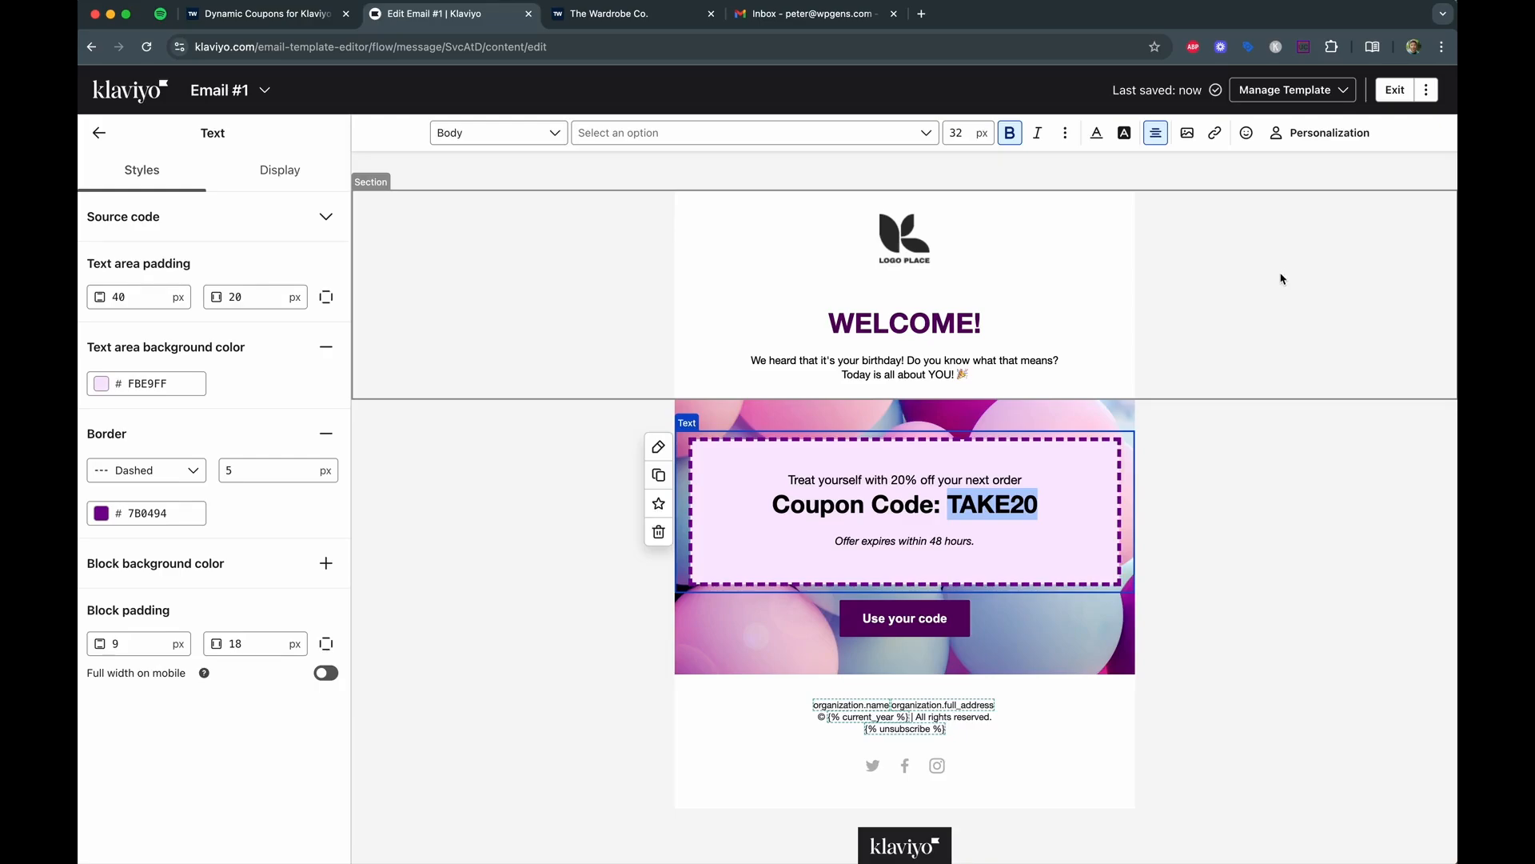
click(1324, 138)
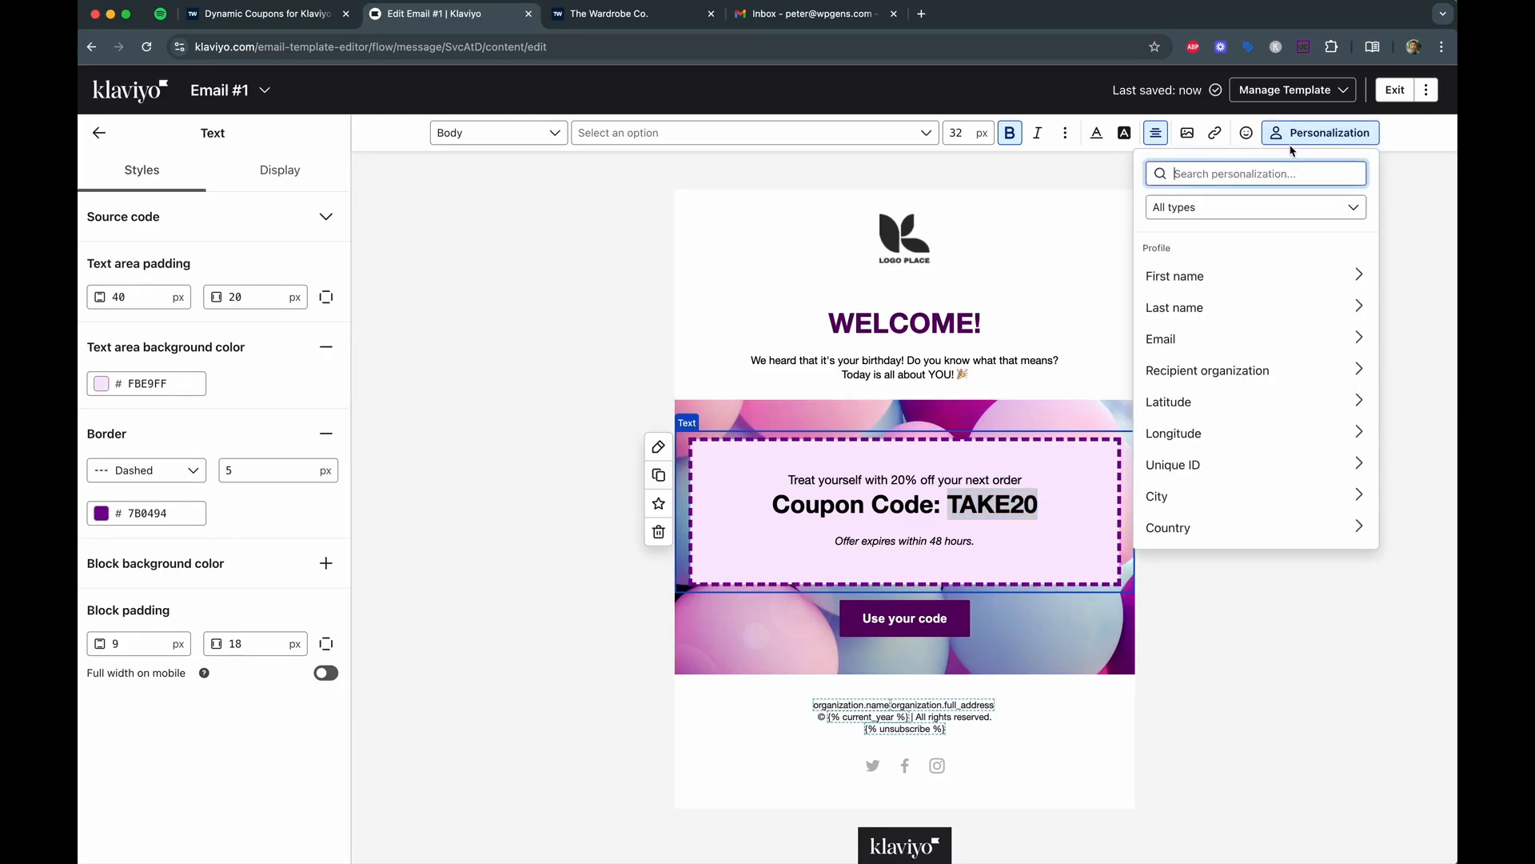
text(dck)
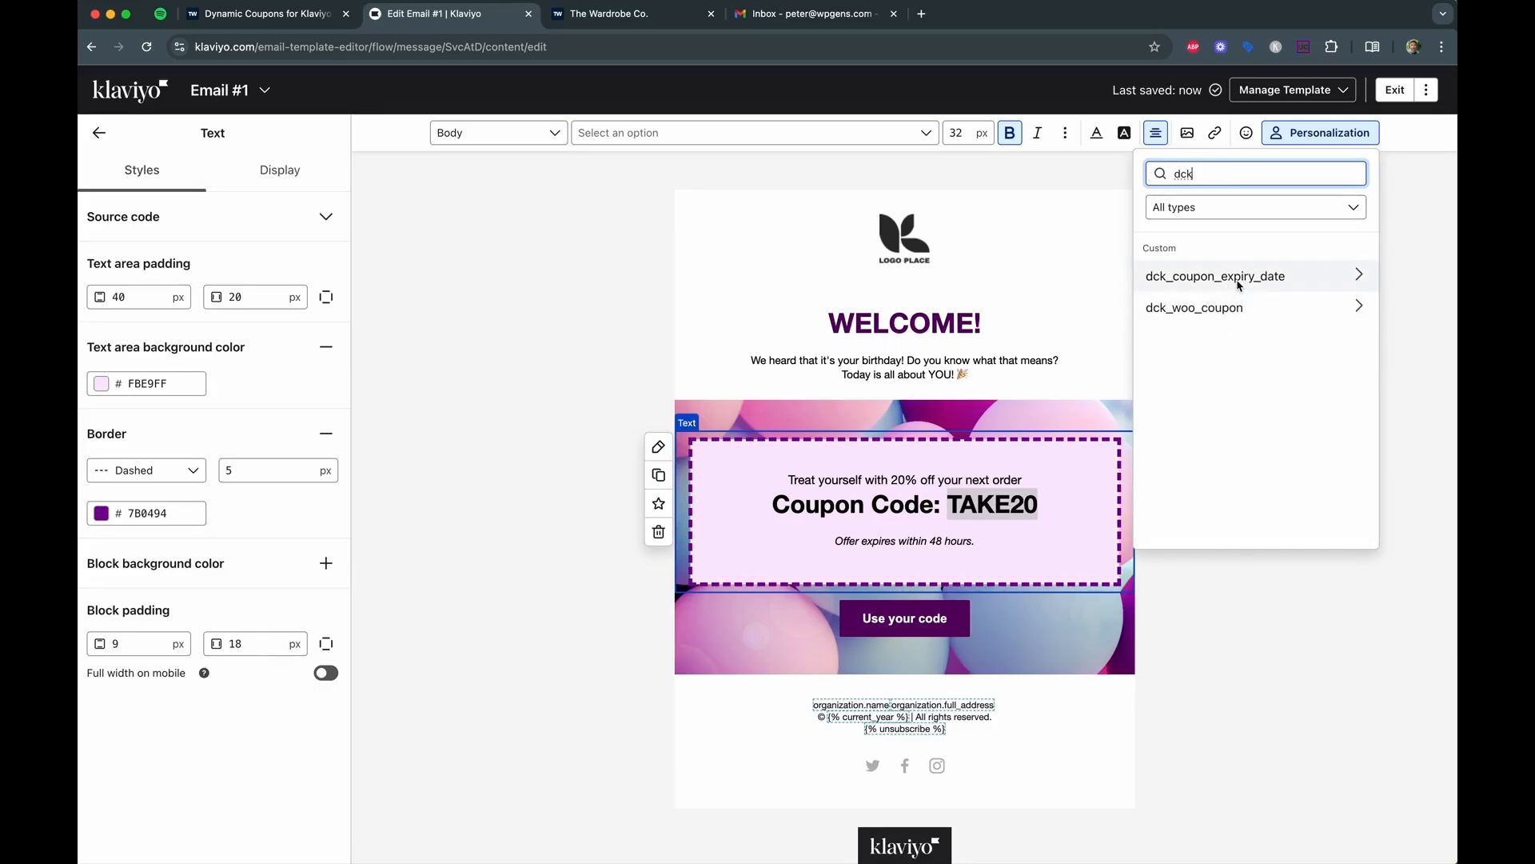
click(1201, 310)
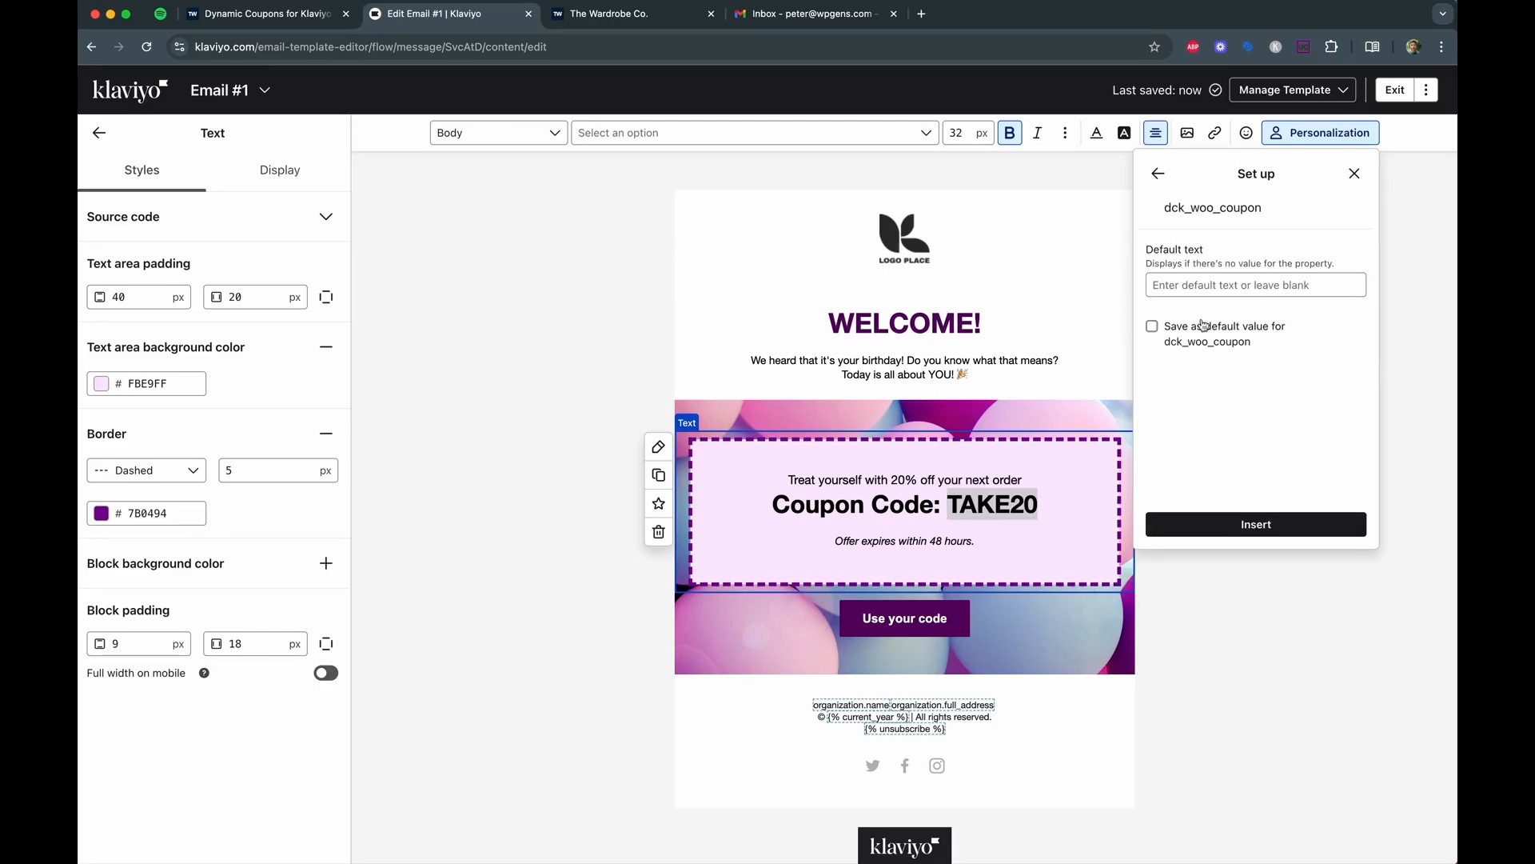
click(1245, 528)
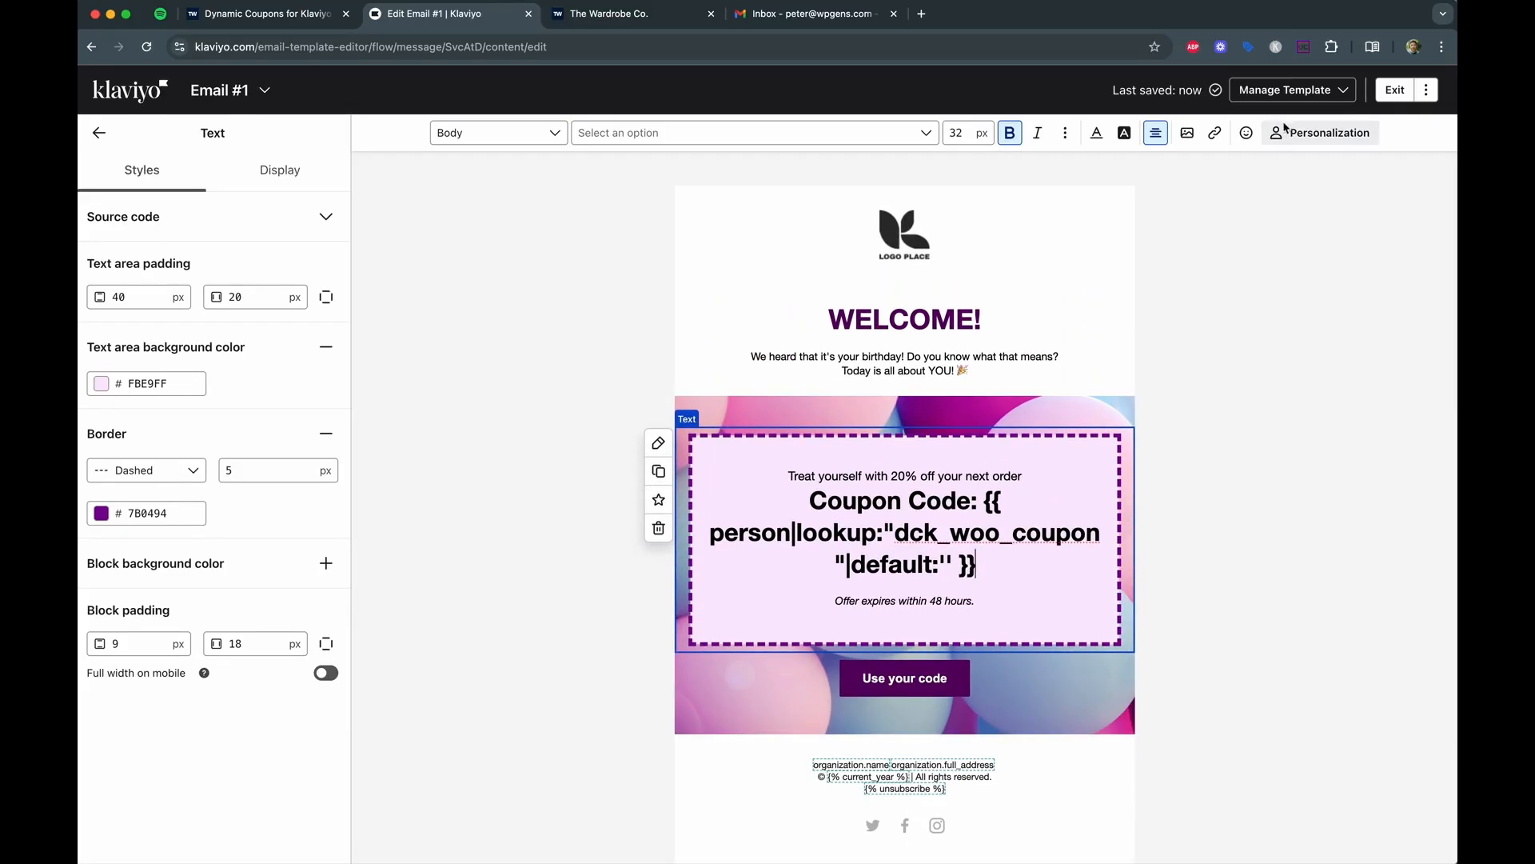
click(1391, 93)
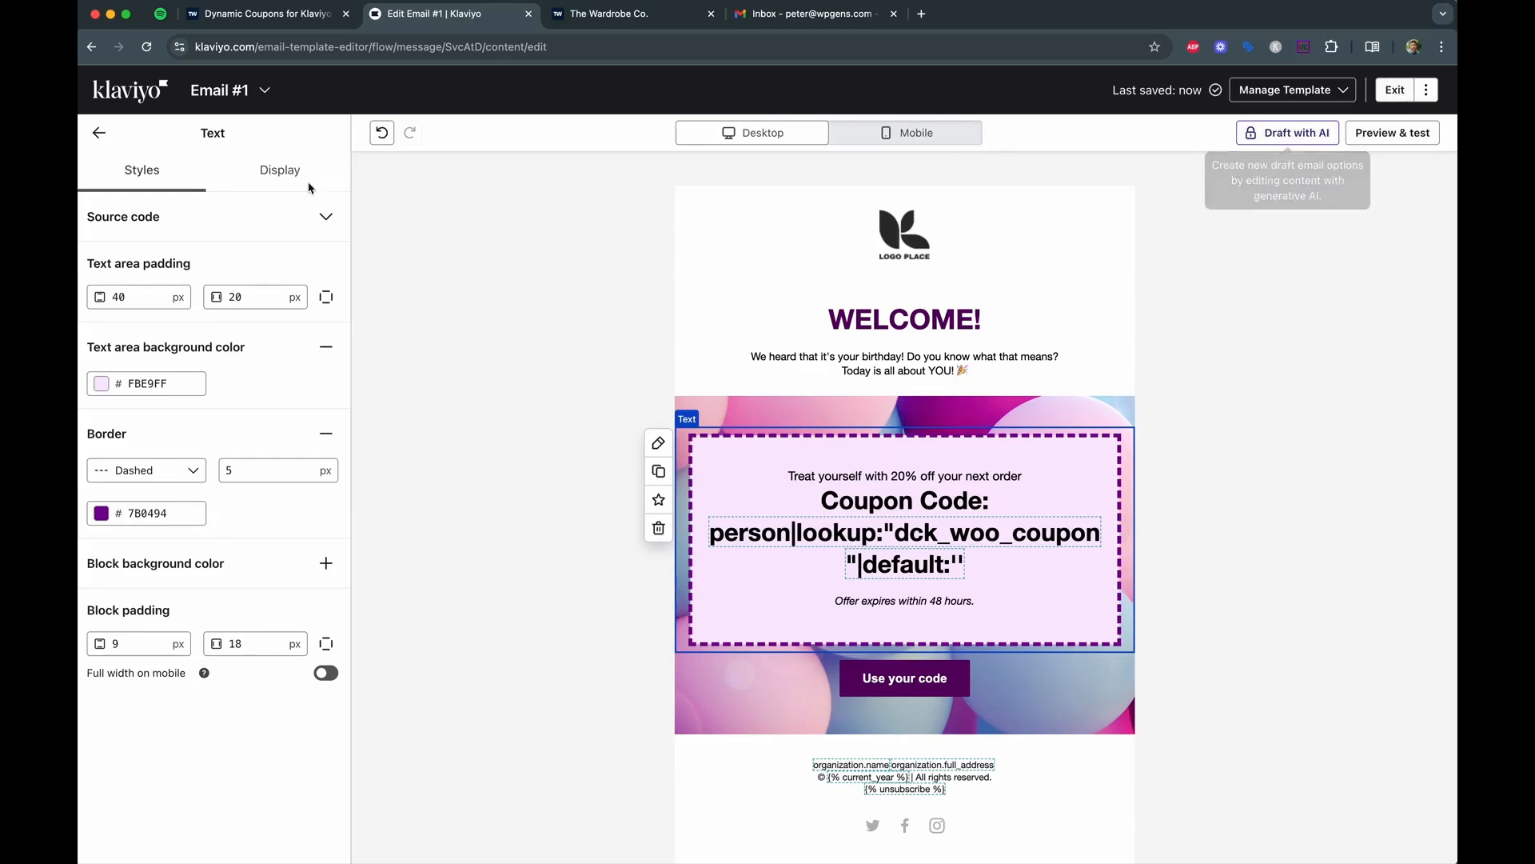
Save the '10% off for new customers' flow with Live status, then view the empty Gmail inbox.
click(1396, 97)
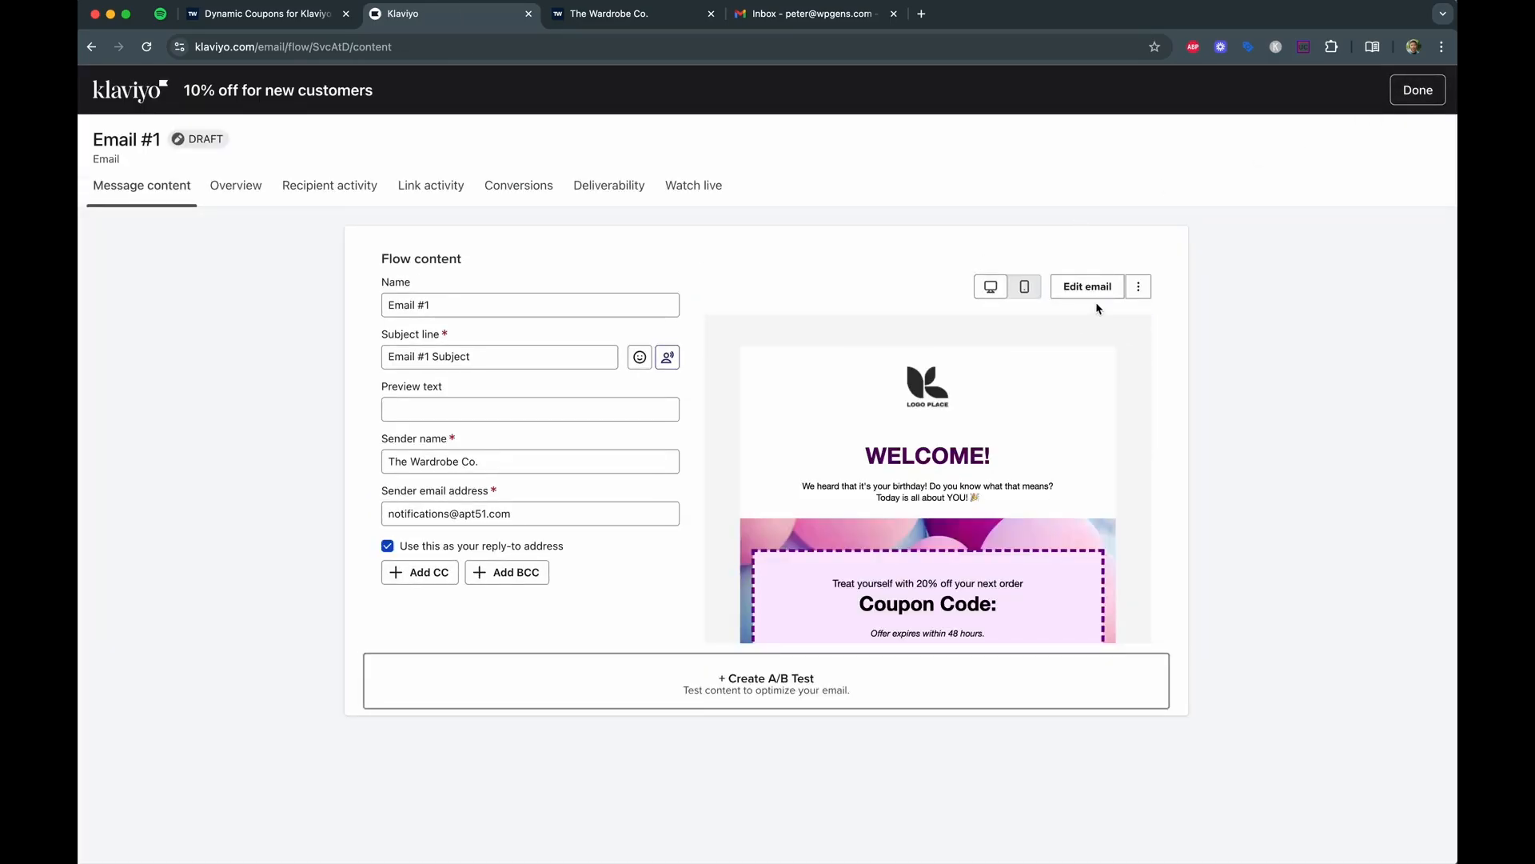
click(1412, 96)
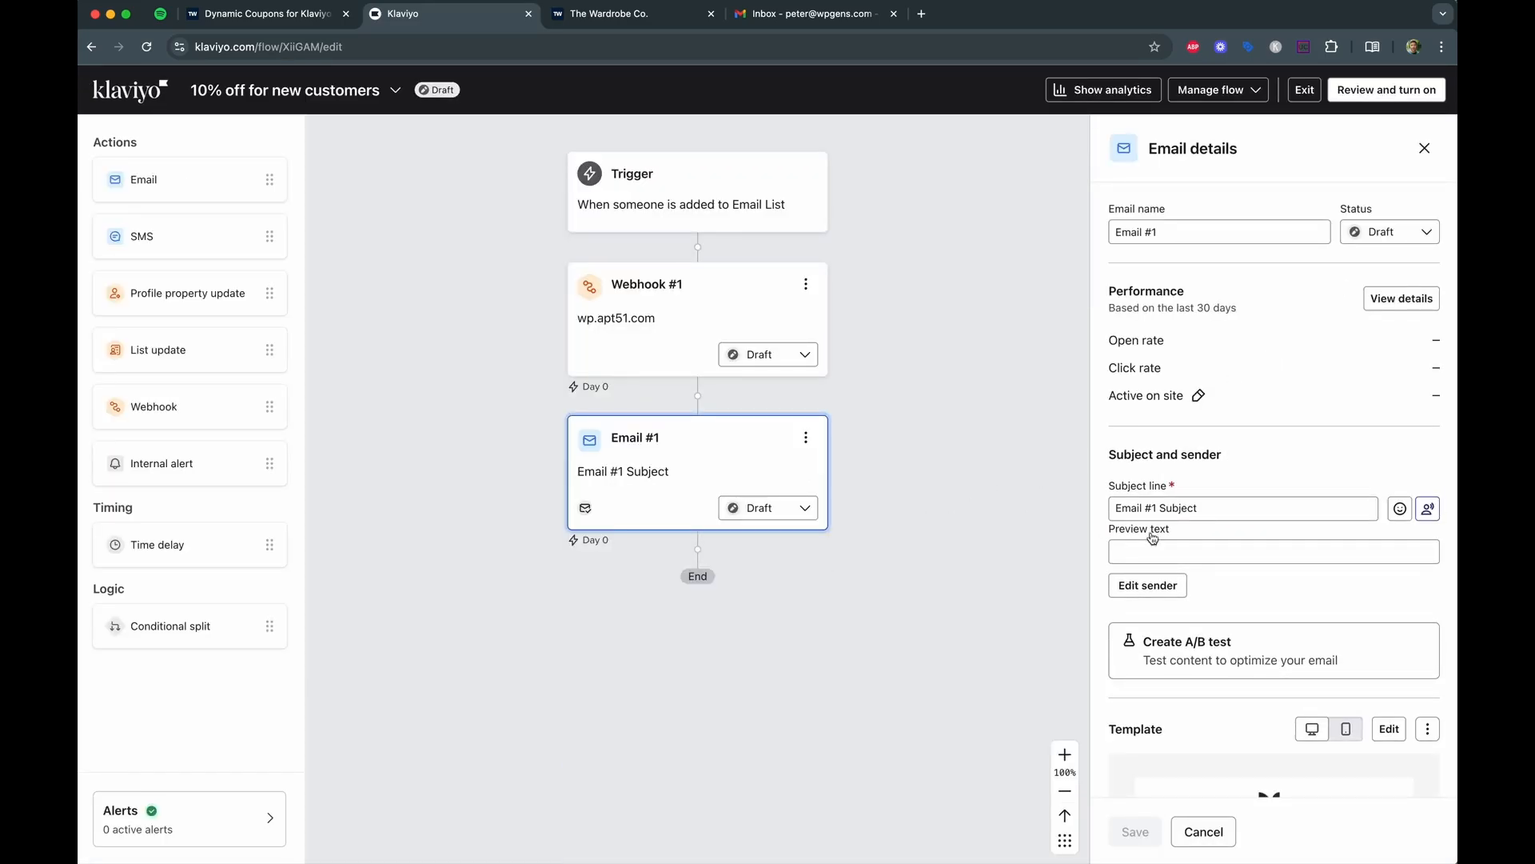
scroll(1212, 541, down, 5)
scroll(1211, 543, up, 2)
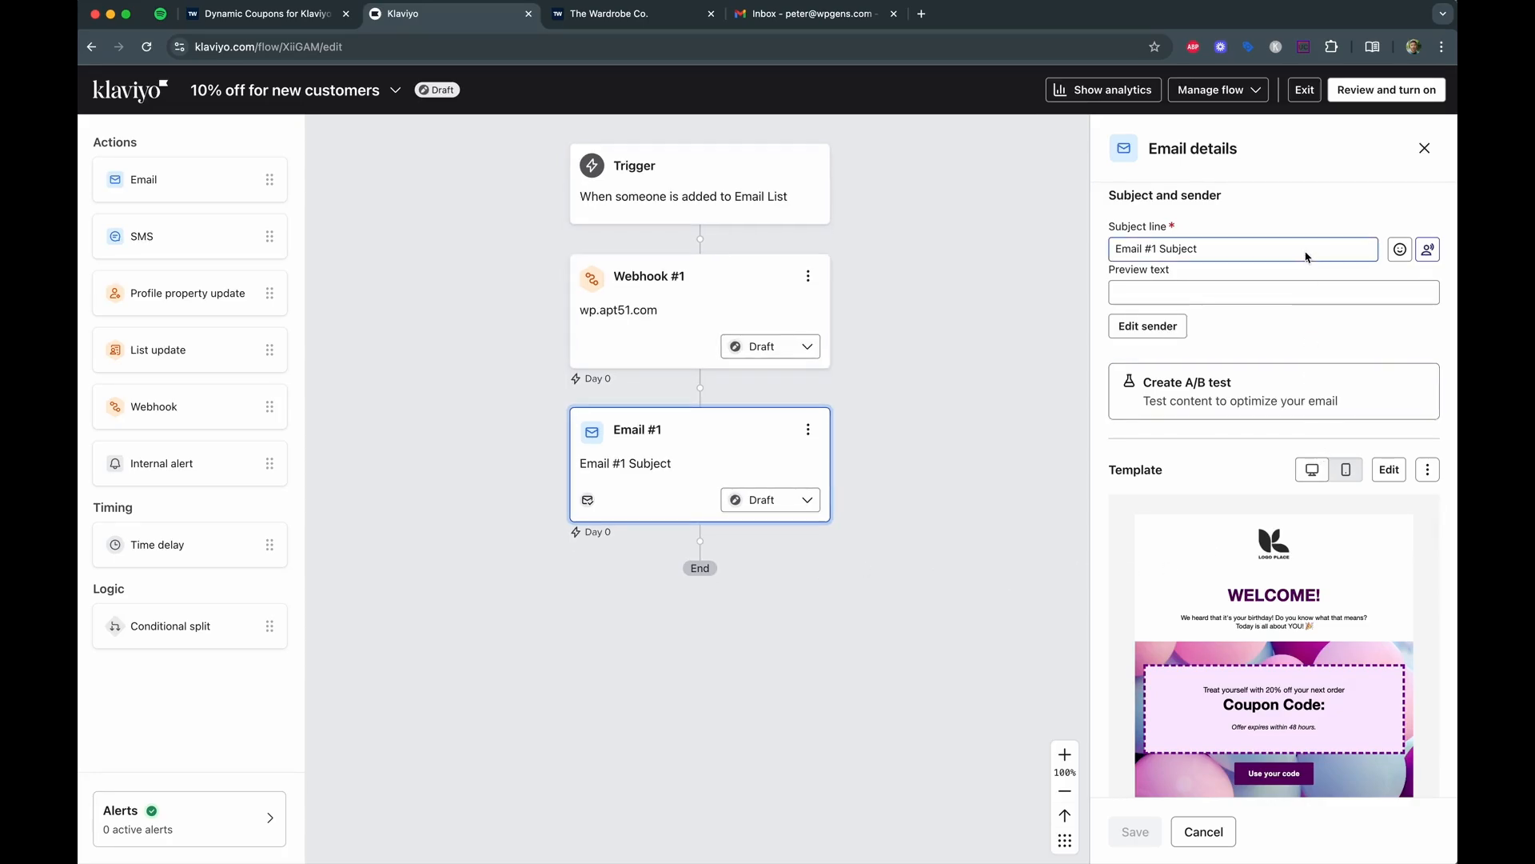
click(1369, 94)
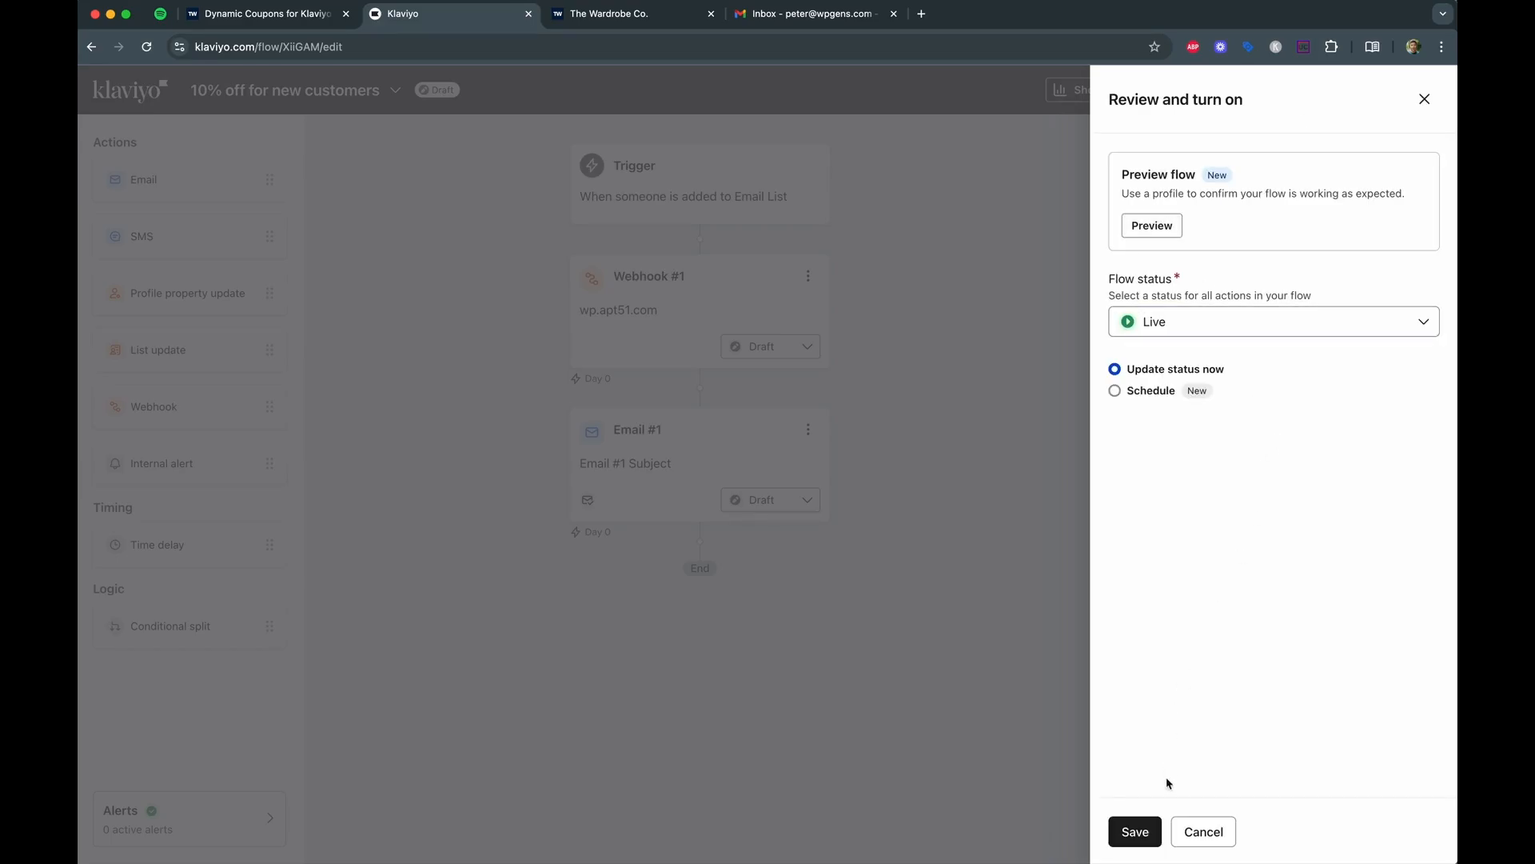
click(1146, 831)
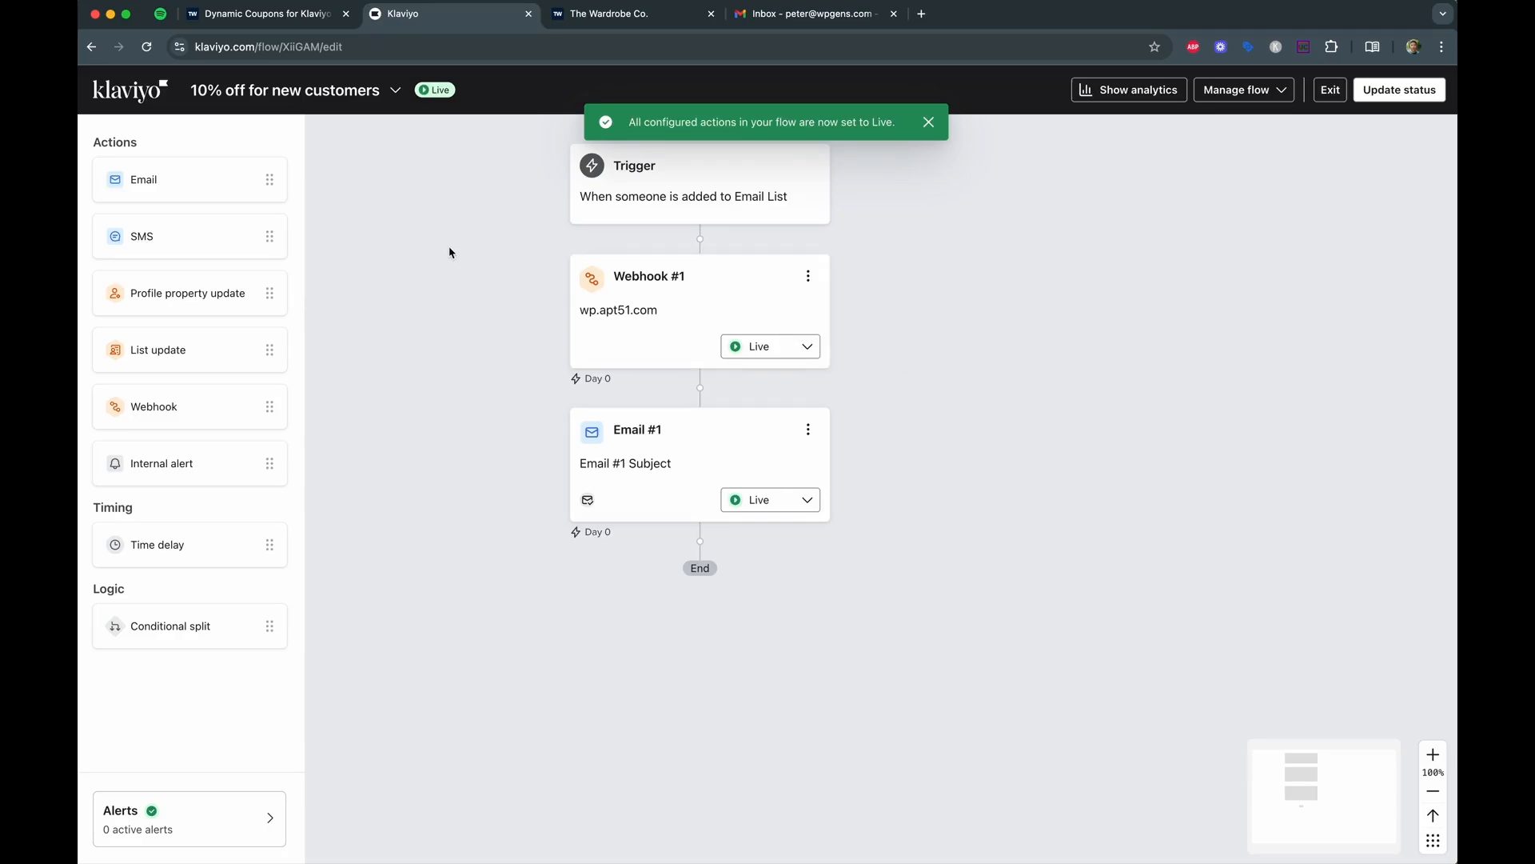
click(782, 15)
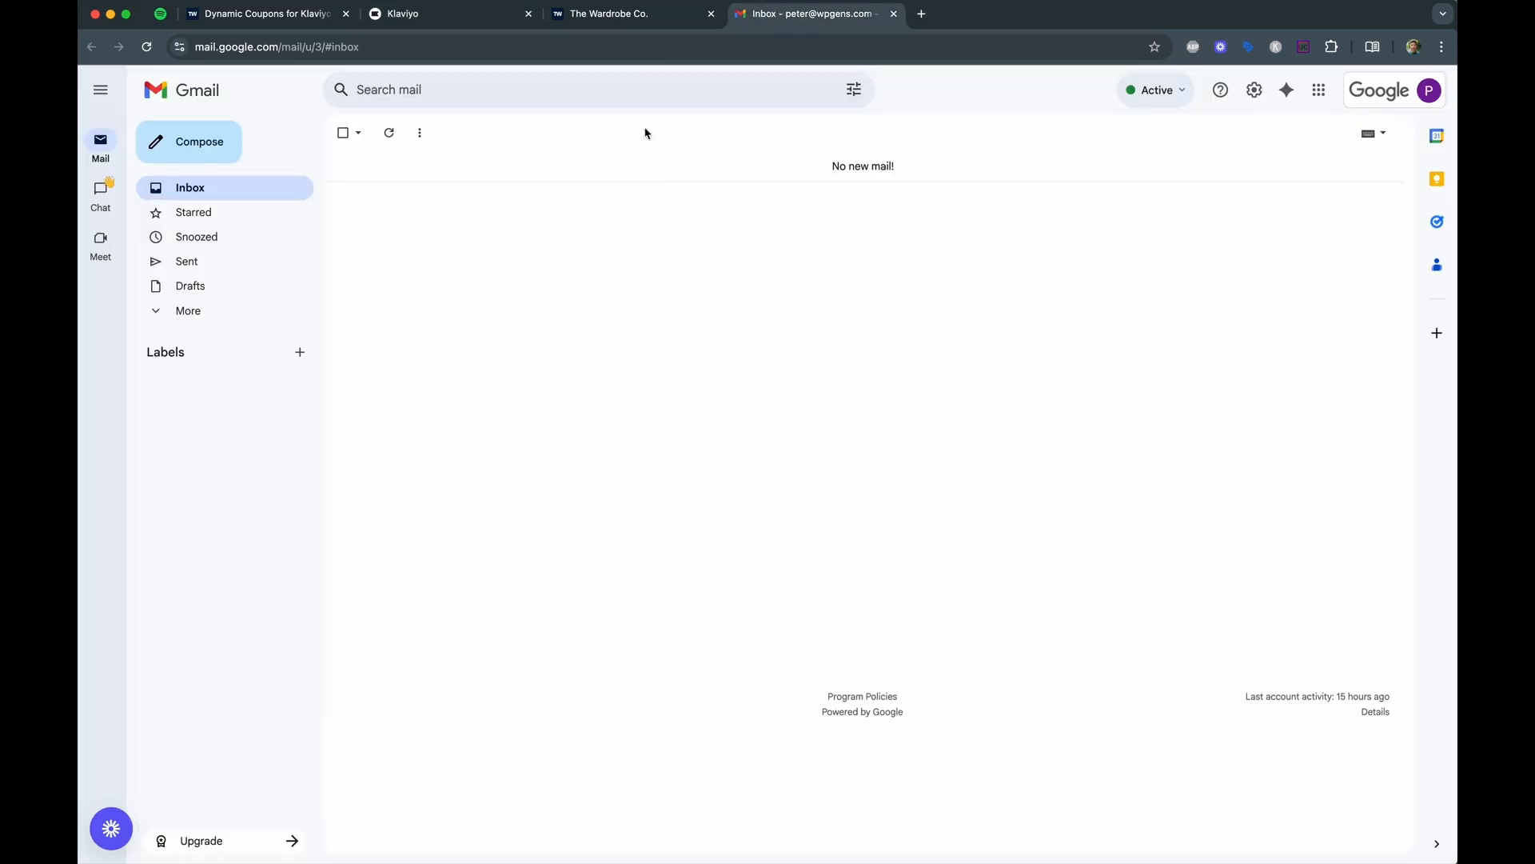
Submit a test email address in the storefront's 10% off popup, then check Gmail for the welcome email.
click(640, 16)
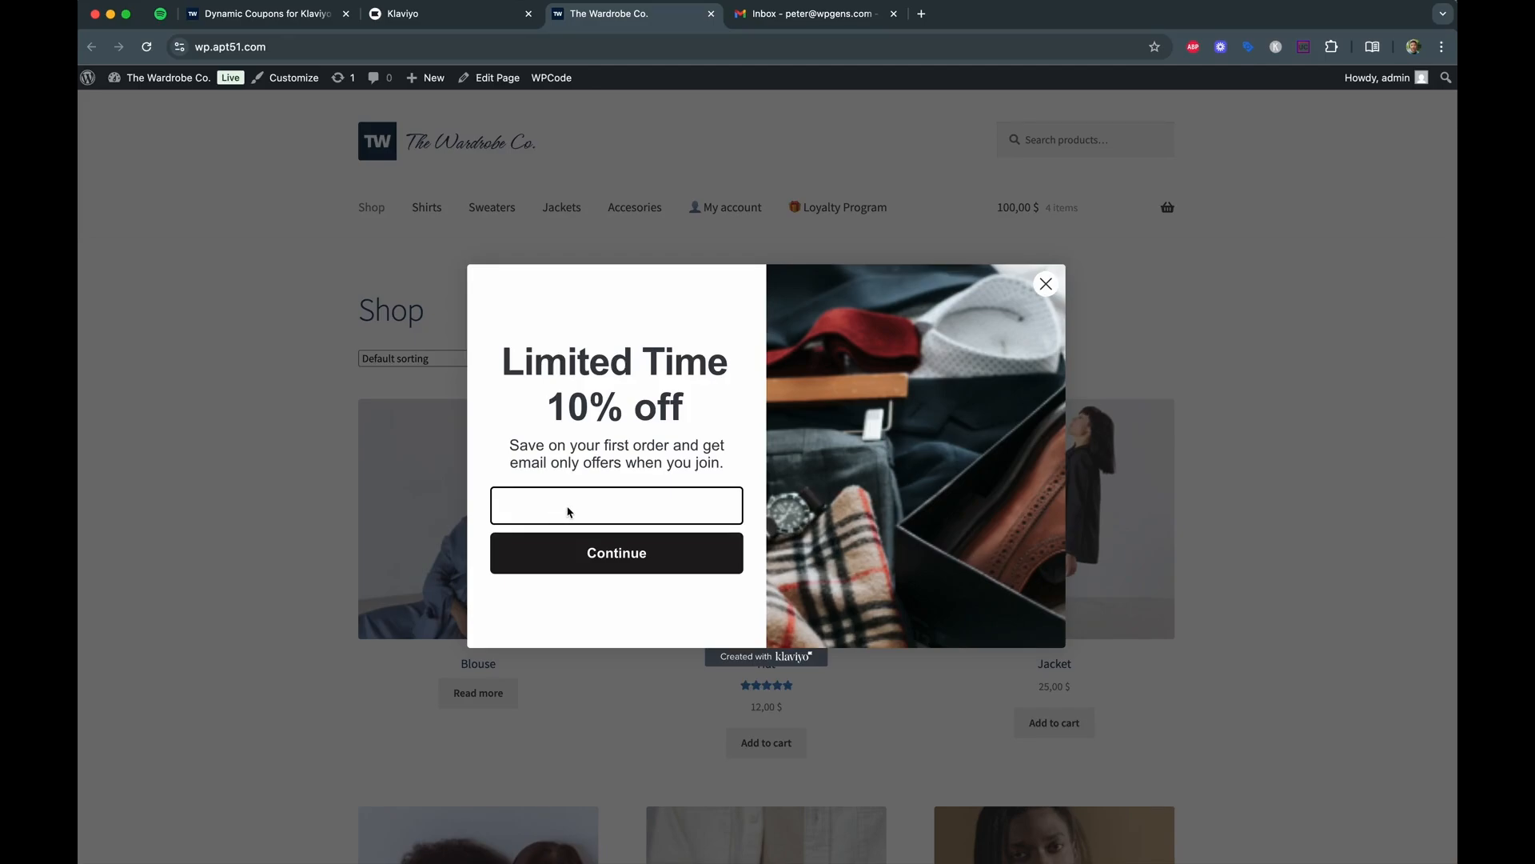
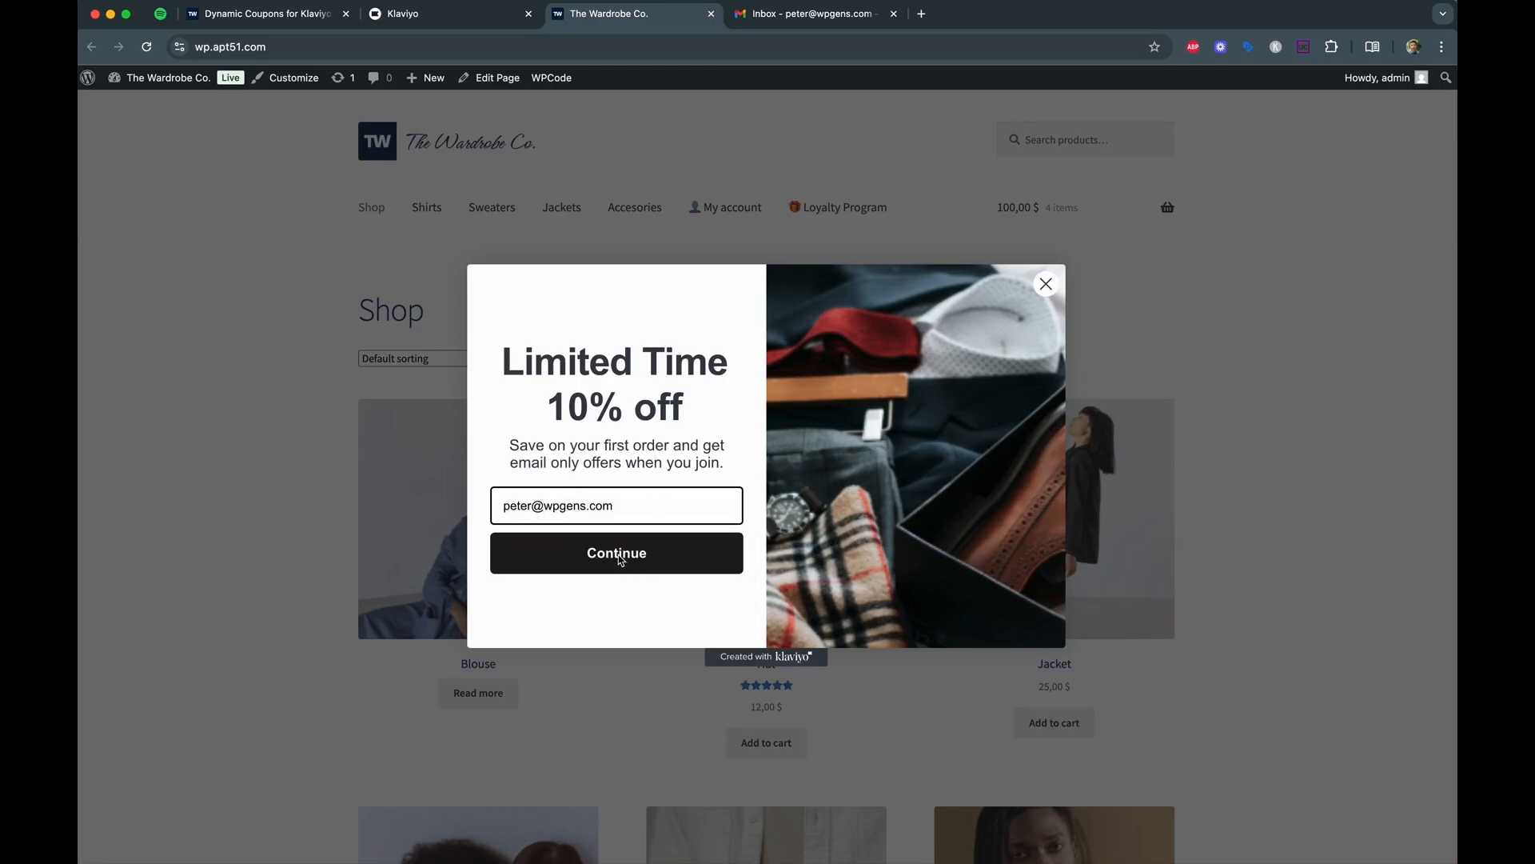
click(622, 560)
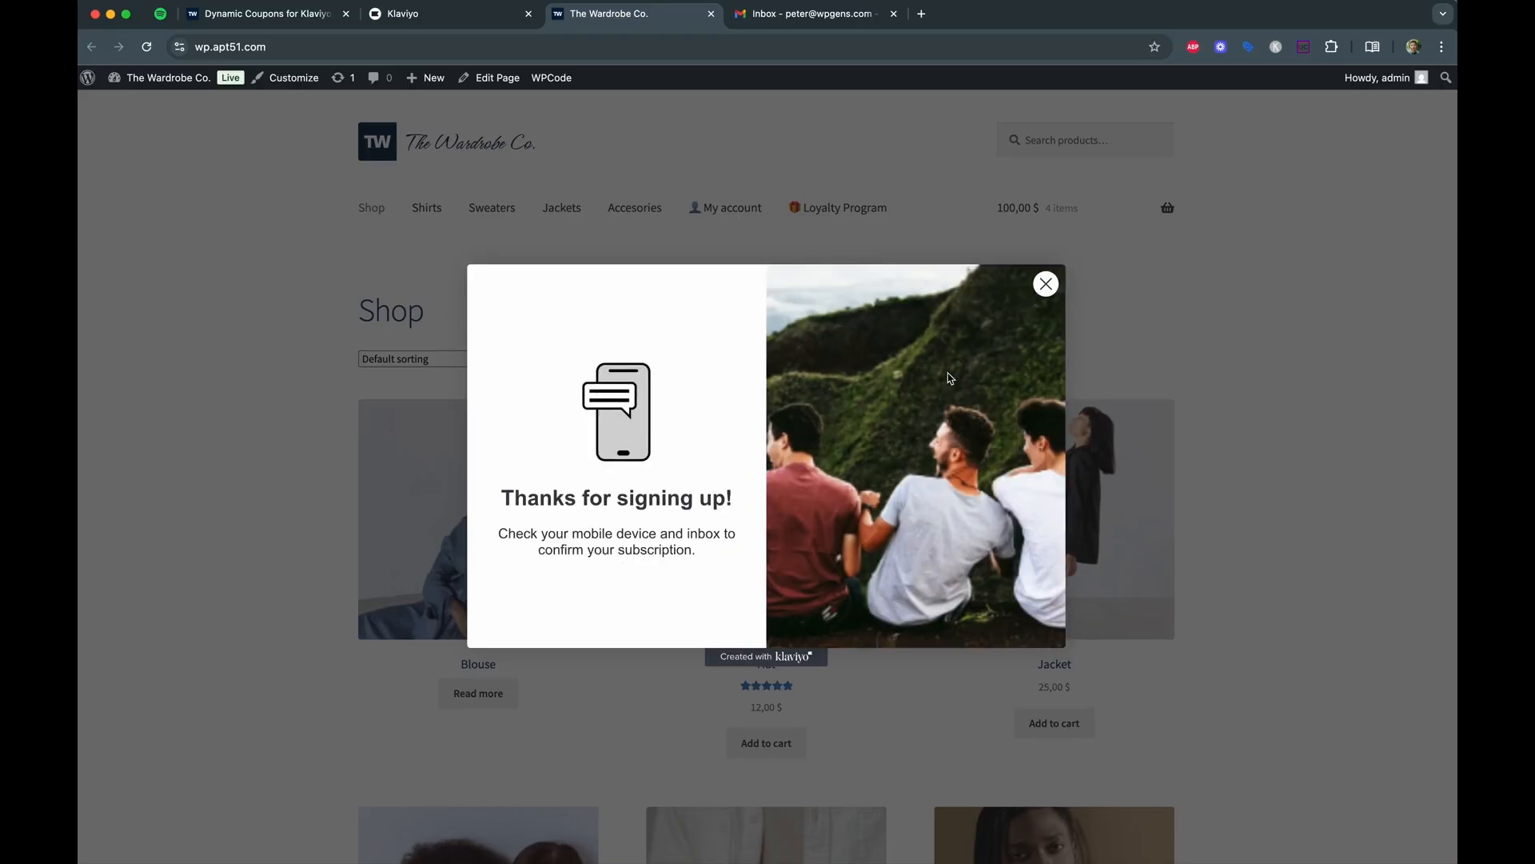
click(782, 16)
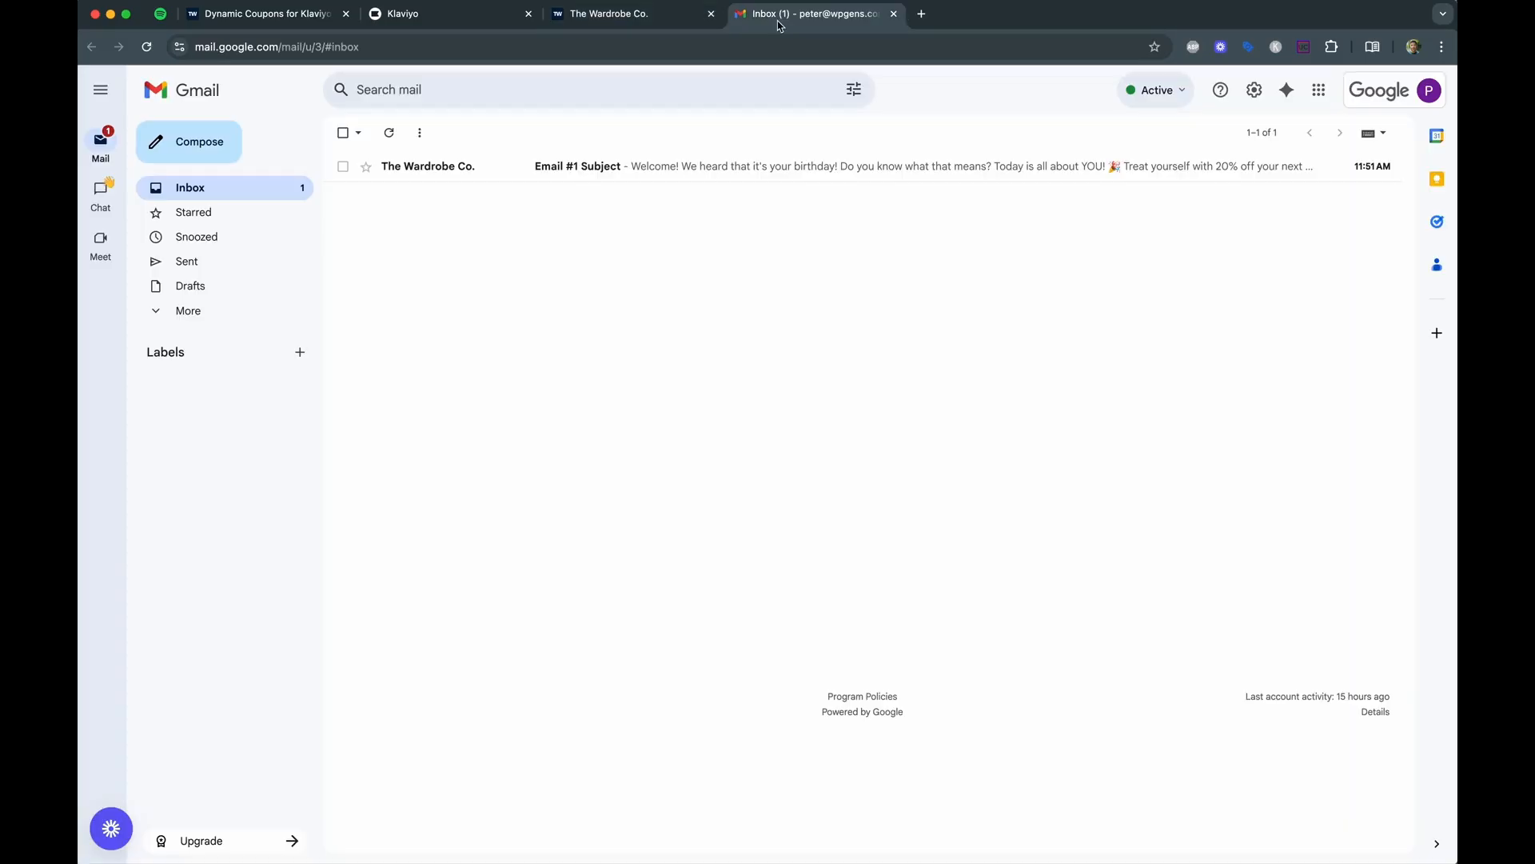
Open The Wardrobe Co. welcome email in Gmail and highlight coupon code klv-0C8E1G.
click(453, 171)
scroll(782, 406, down, 2)
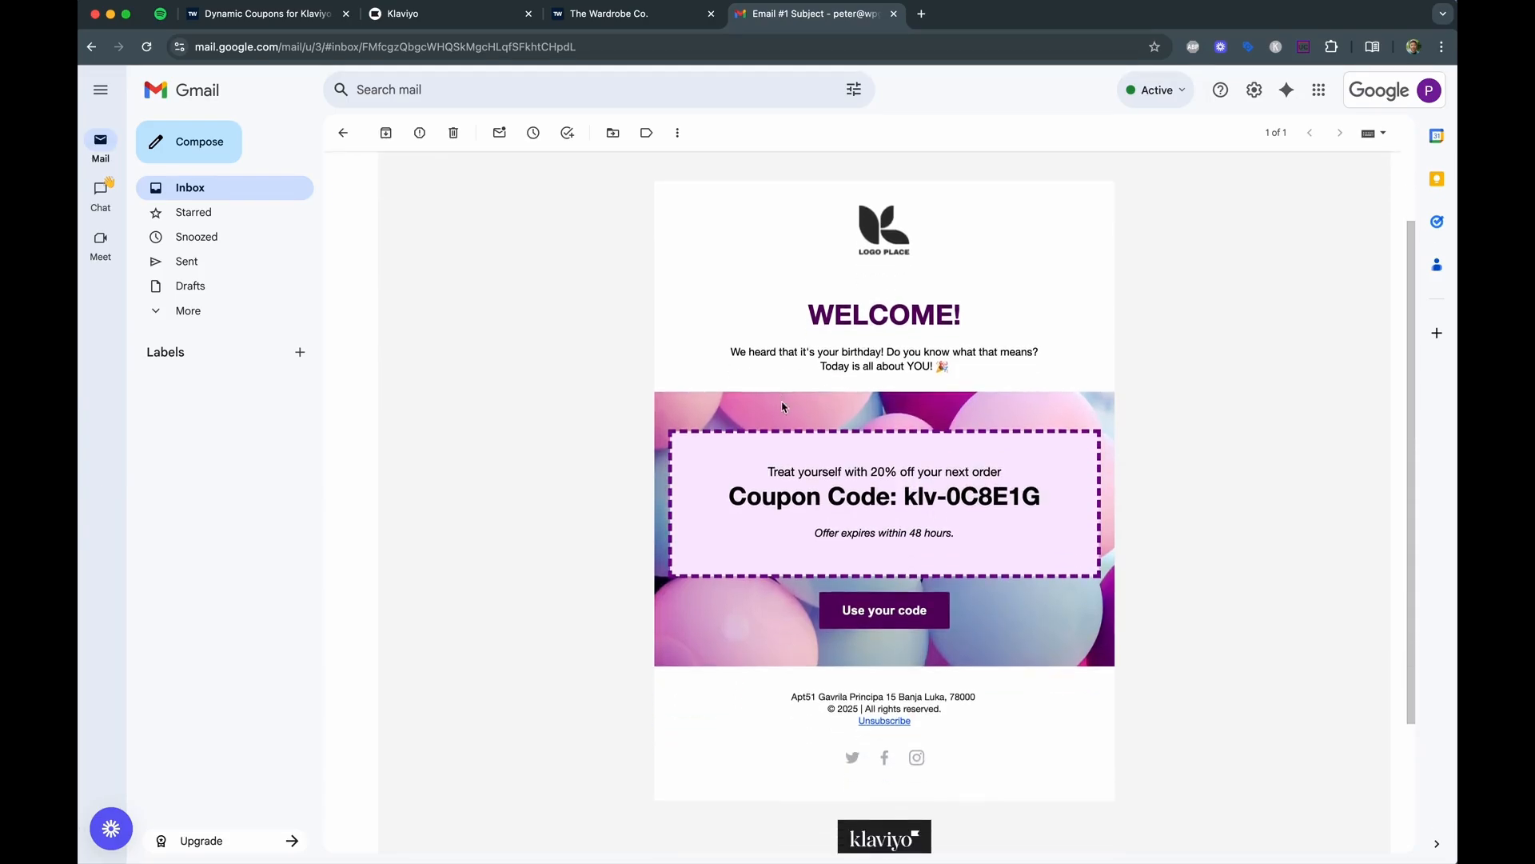
drag(909, 501, 1053, 503)
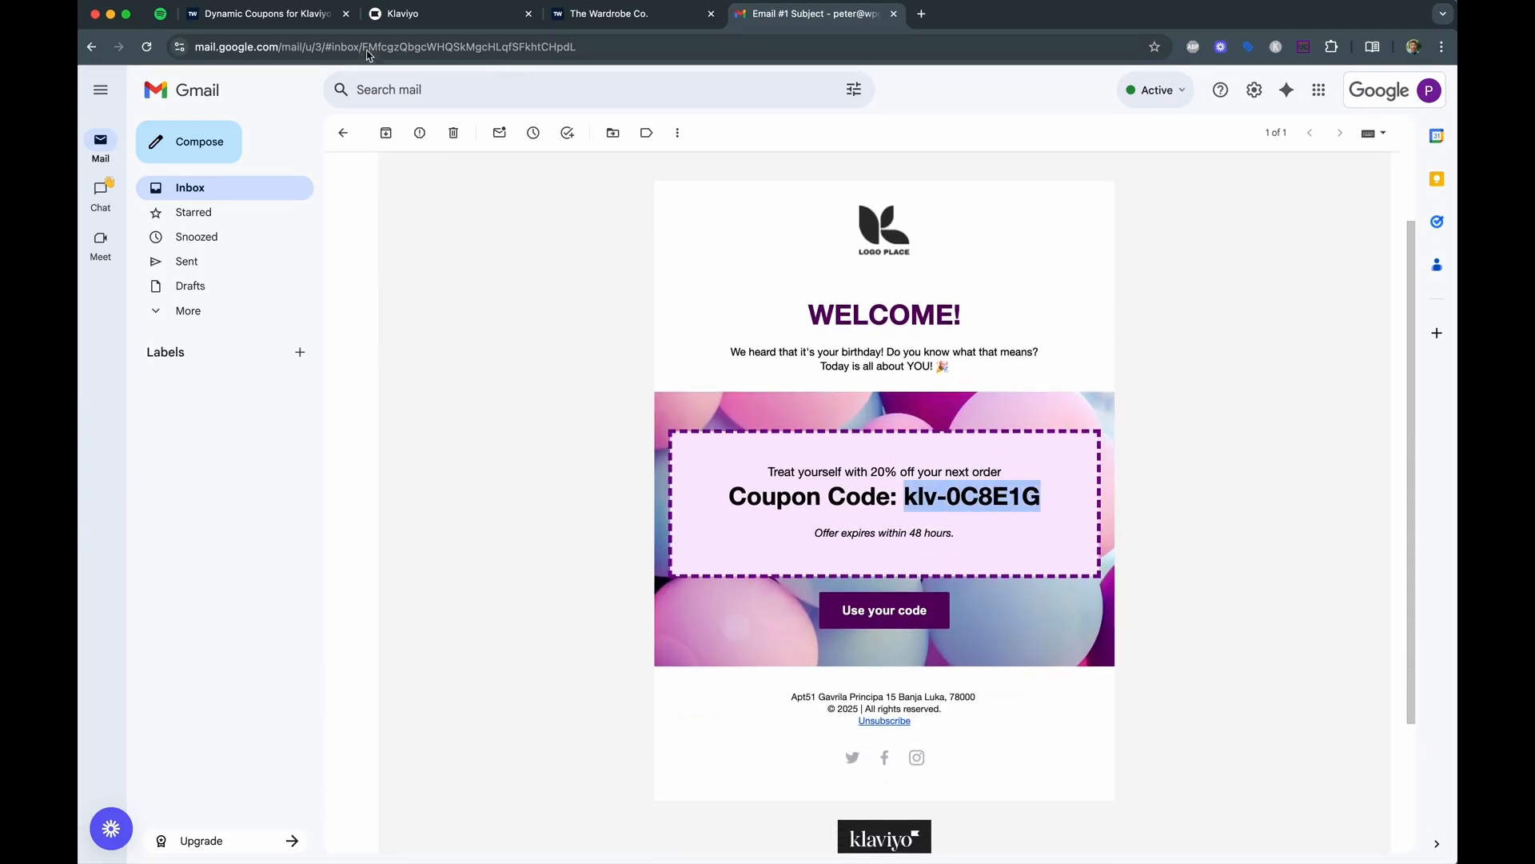
click(284, 19)
scroll(507, 295, up, 15)
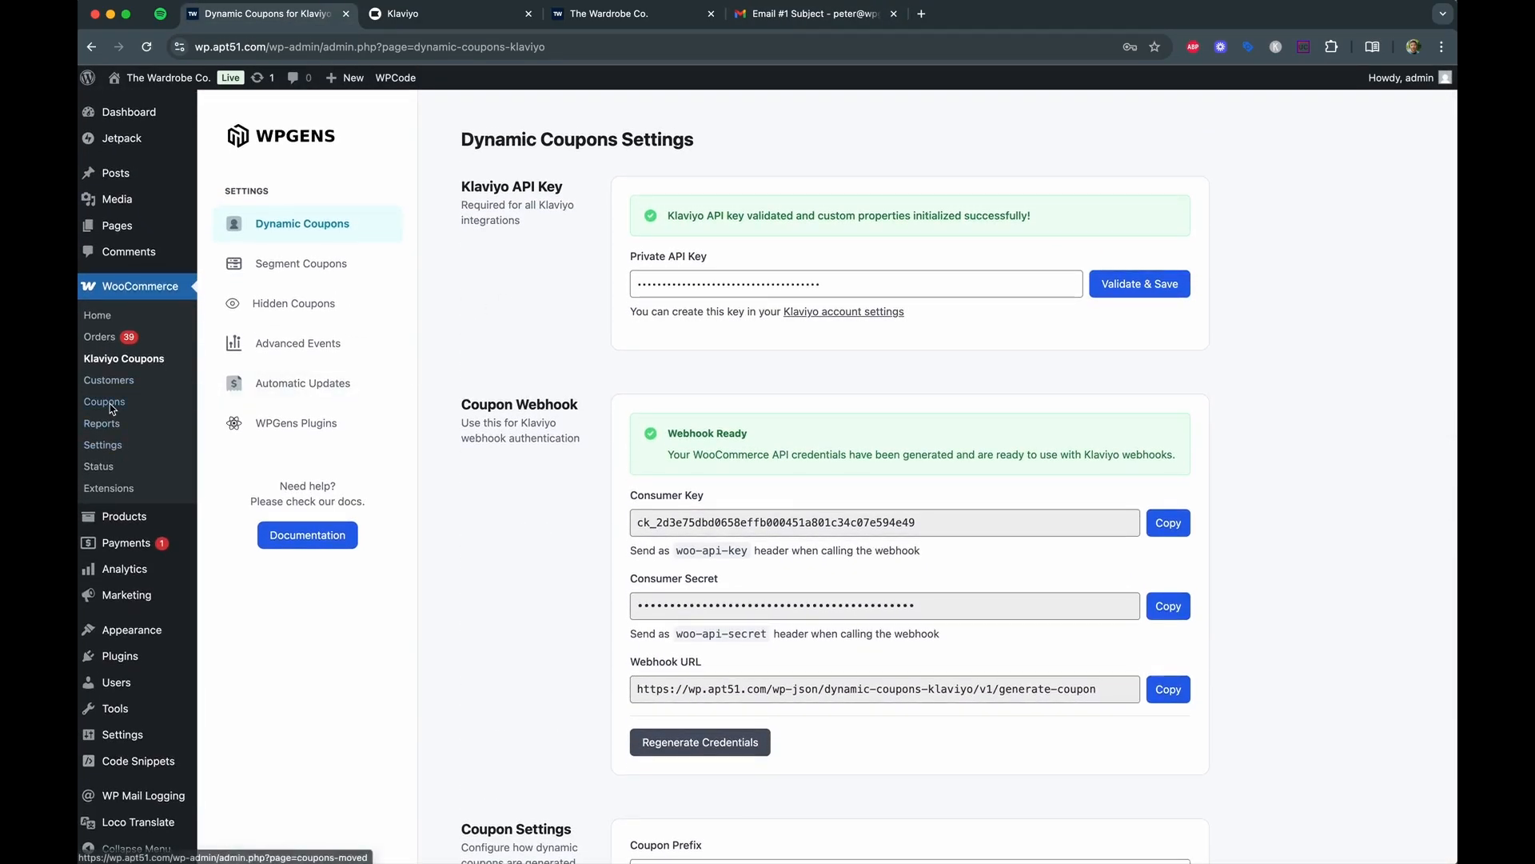
Check WooCommerce Coupons for klv-0c8e1g, a 10% discount expiring August 15, 2025.
click(112, 409)
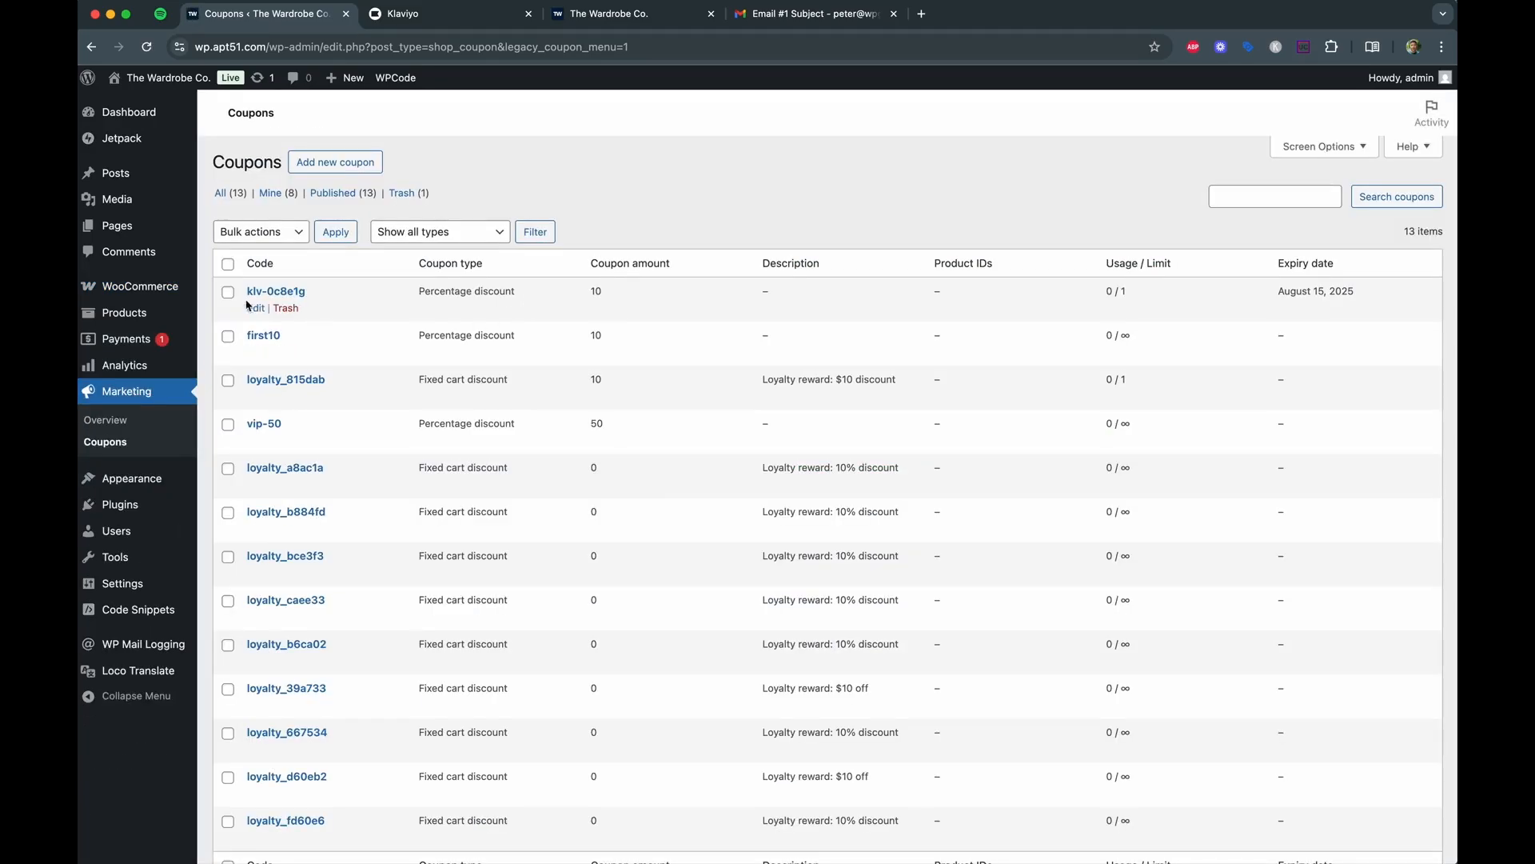
click(791, 17)
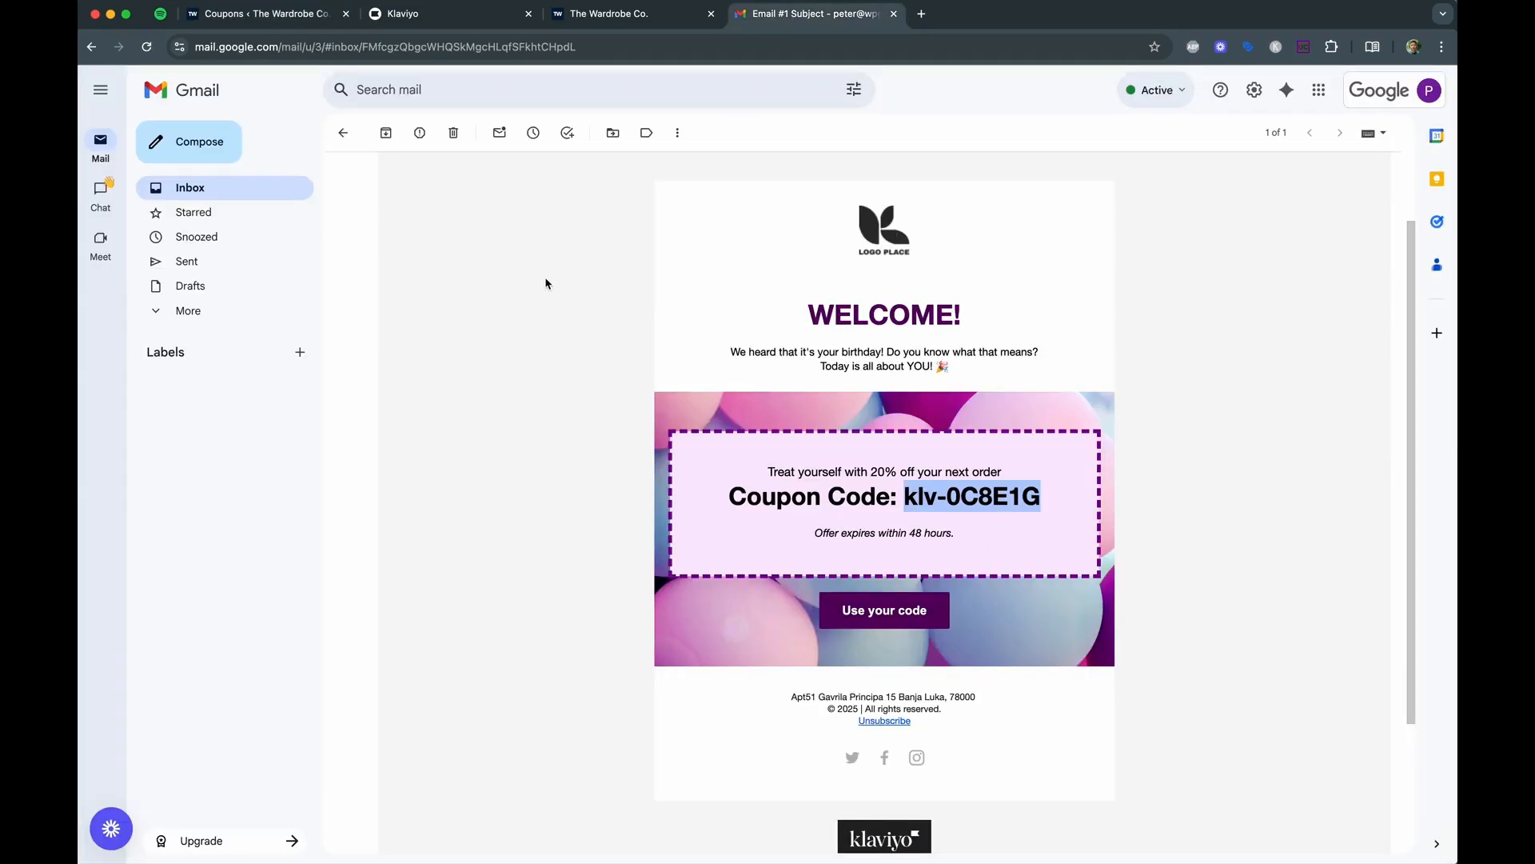
Leave the Klaviyo flow editor and open the new subscriber's profile from Profiles.
click(453, 18)
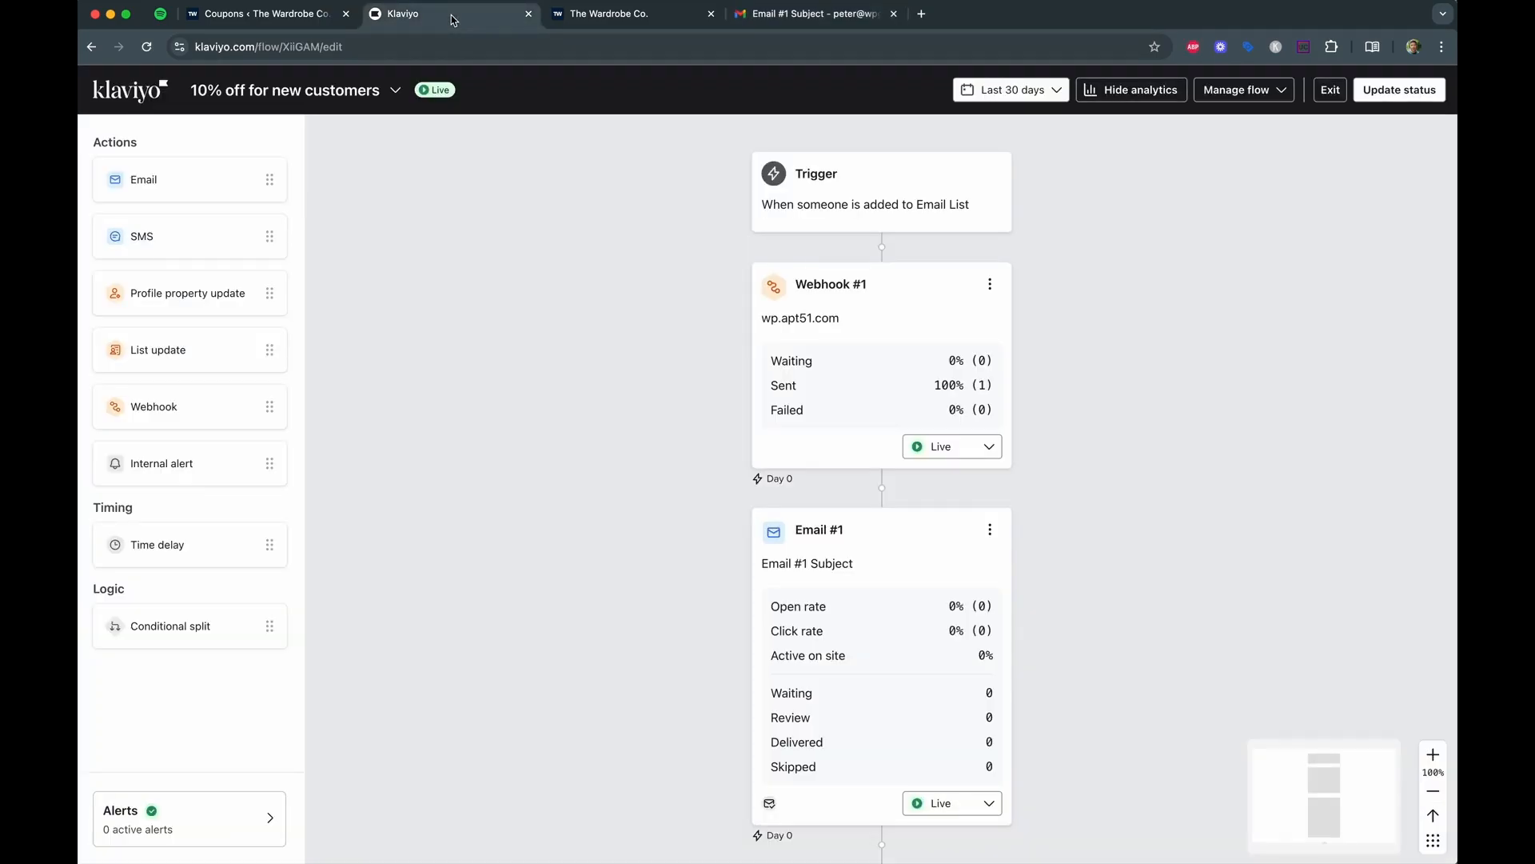
click(1327, 93)
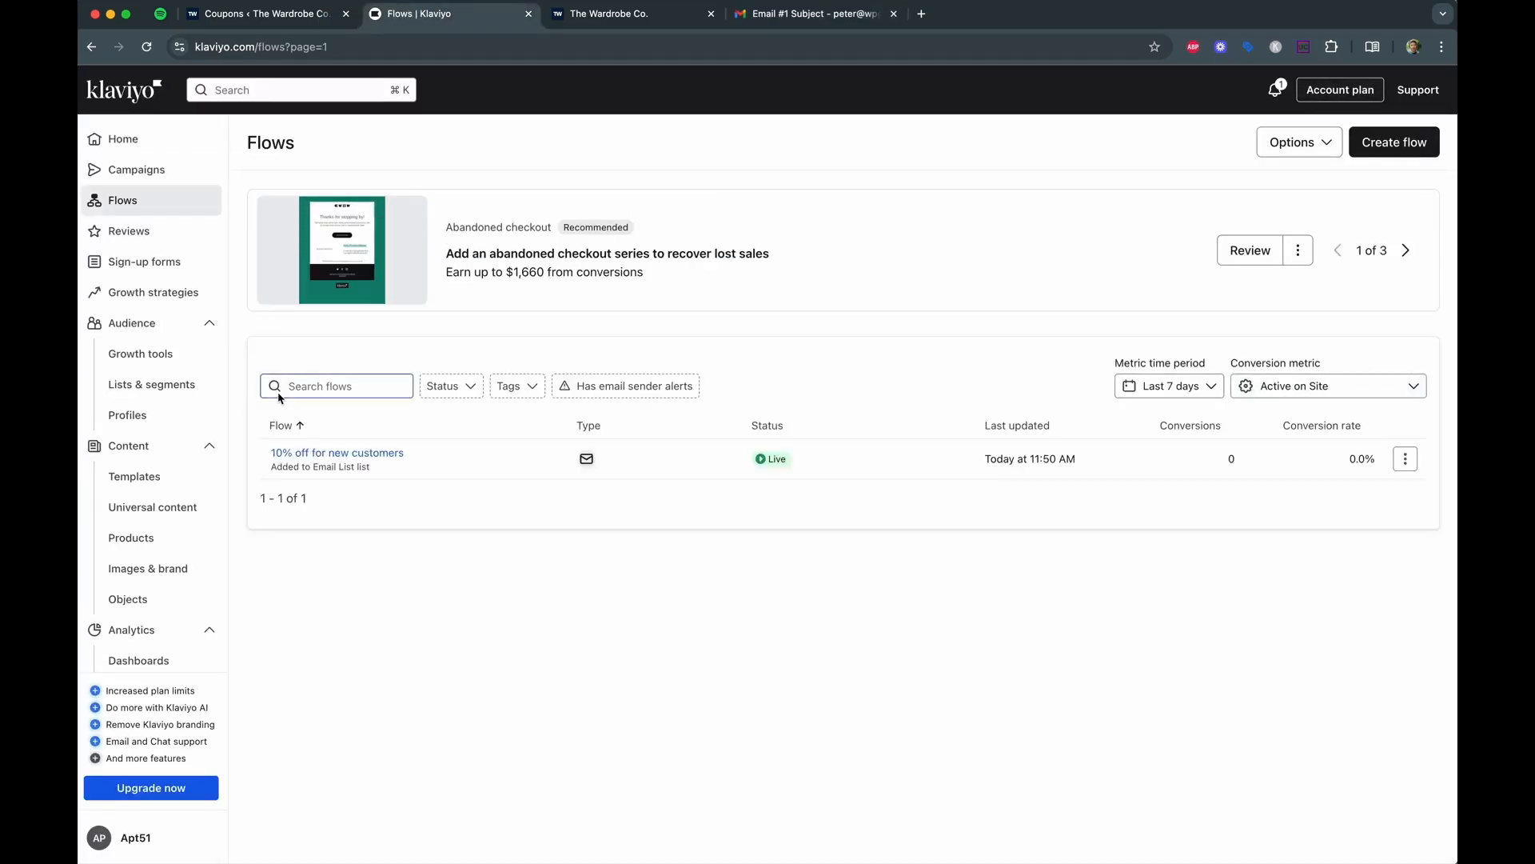
click(128, 415)
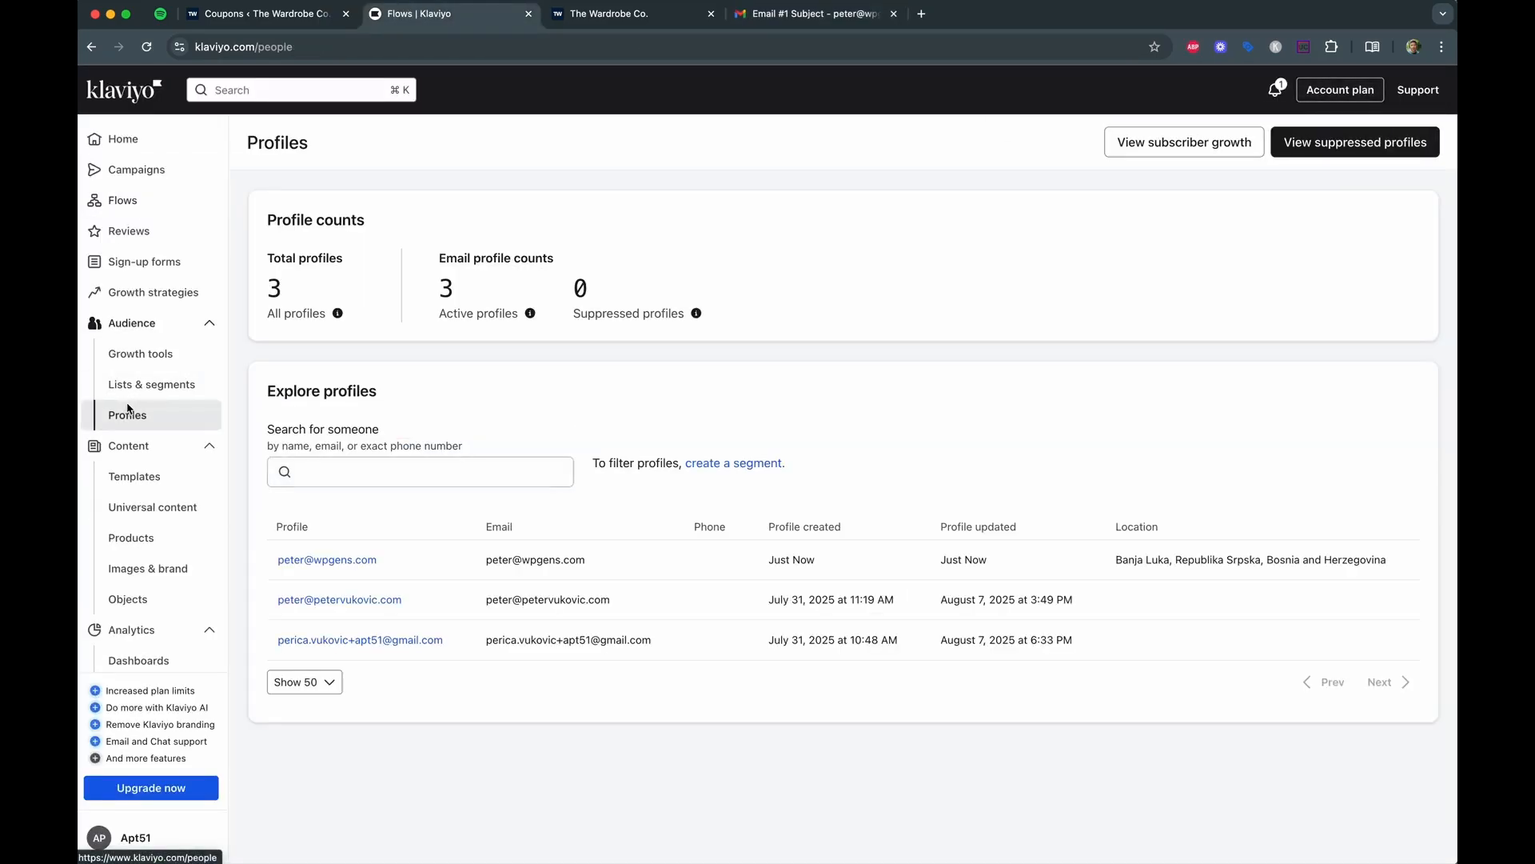
click(335, 566)
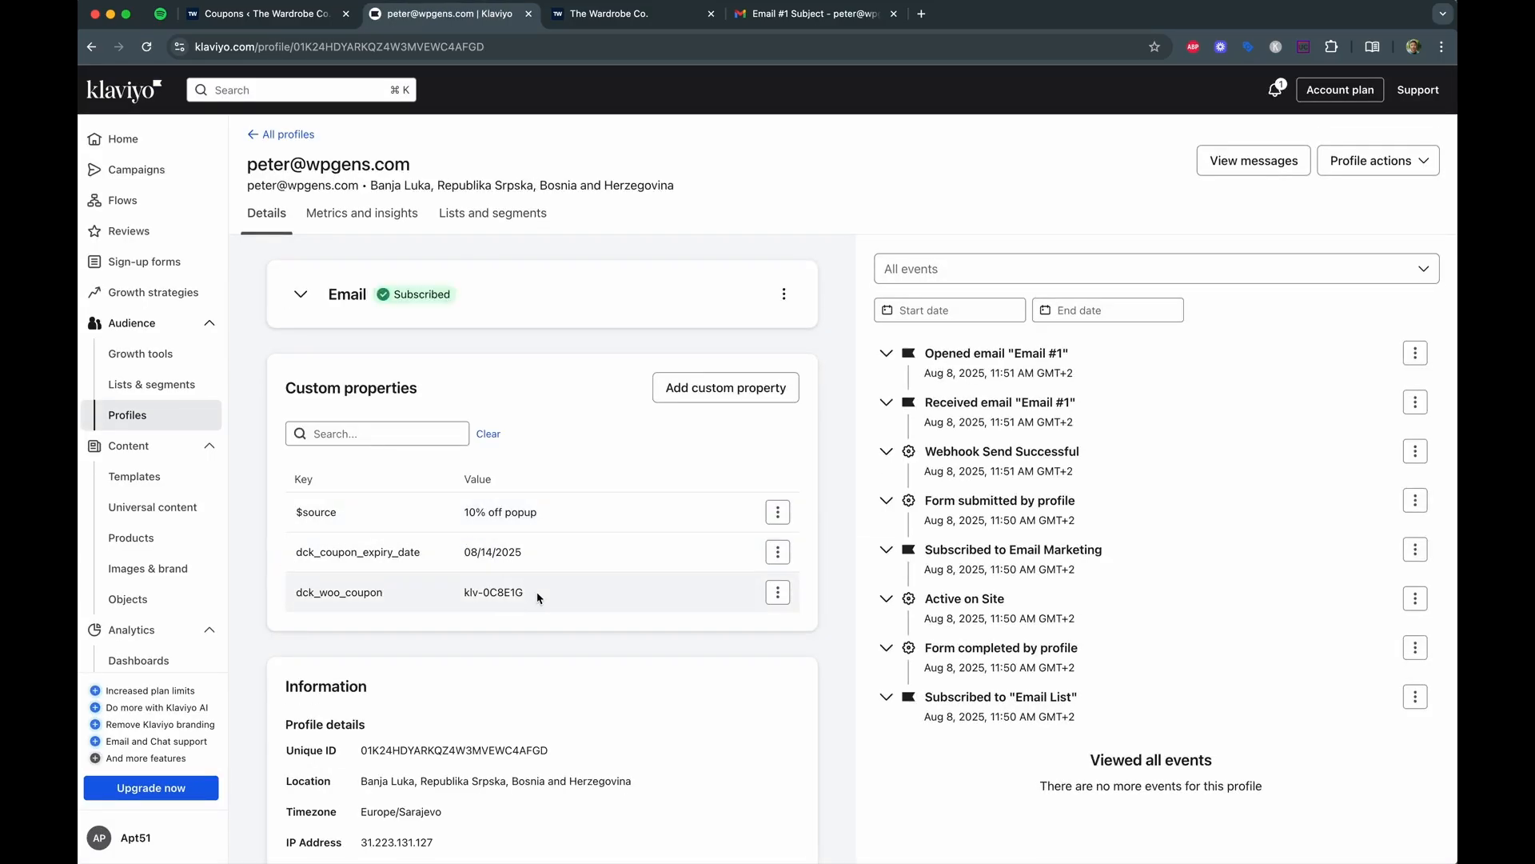
drag(538, 597, 436, 602)
drag(527, 557, 439, 564)
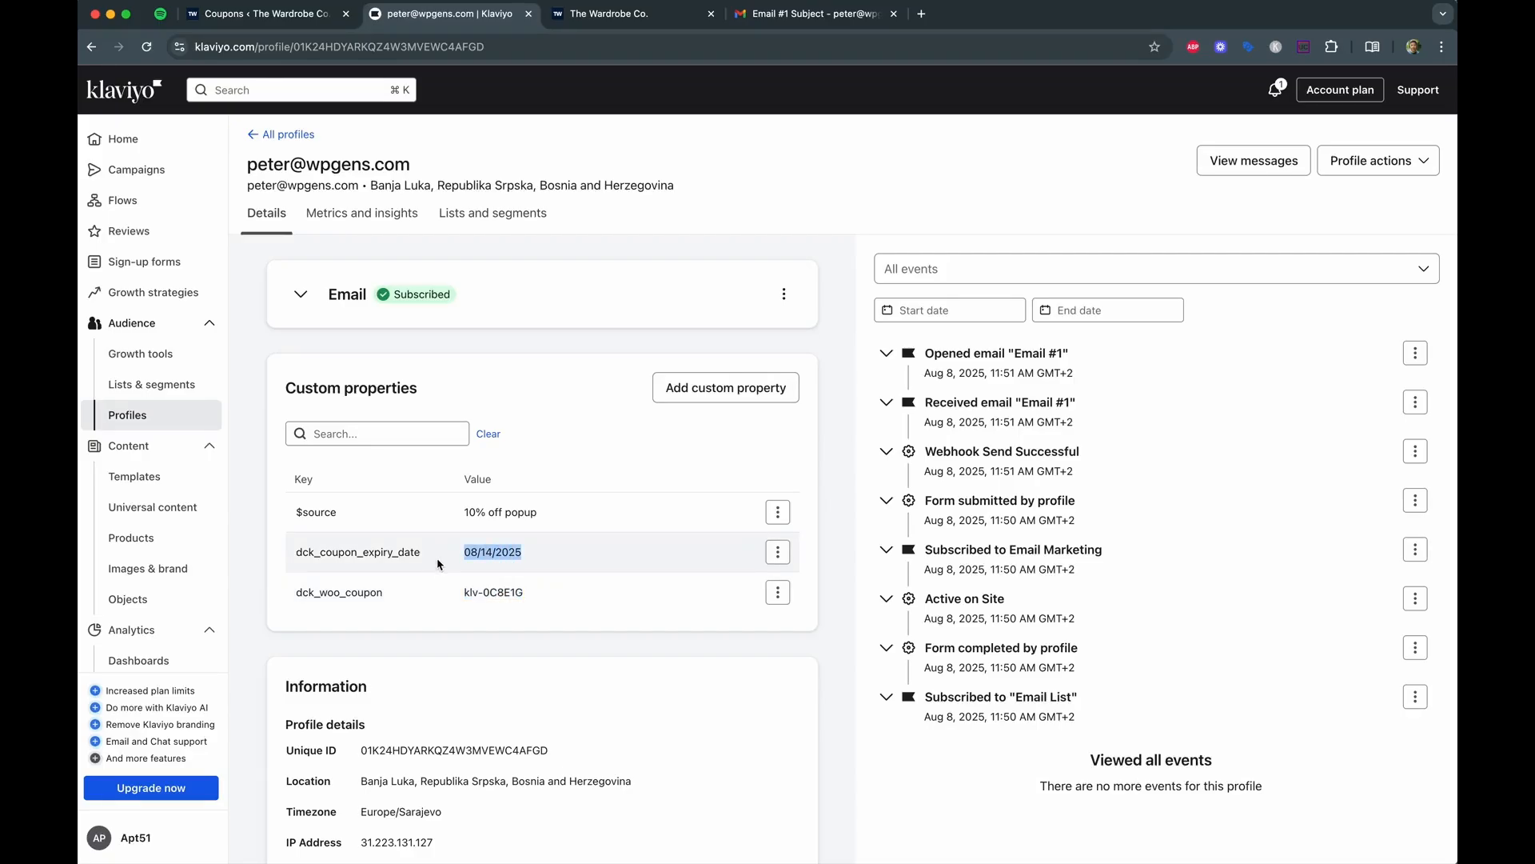
click(260, 14)
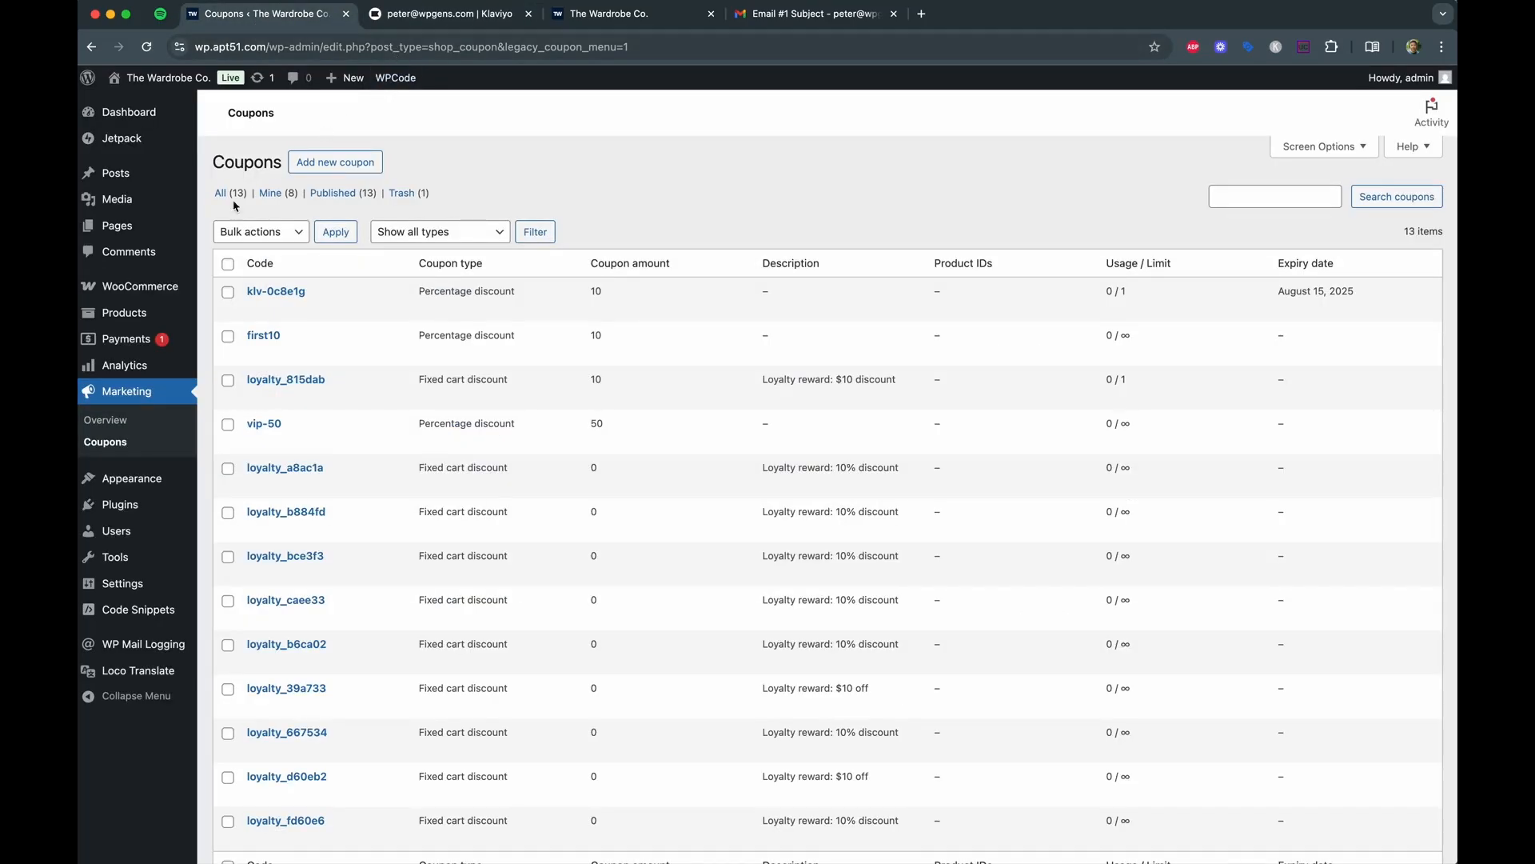
Open WooCommerce > Klaviyo Coupons and highlight the klv- prefix and 3-day default expiry.
click(238, 332)
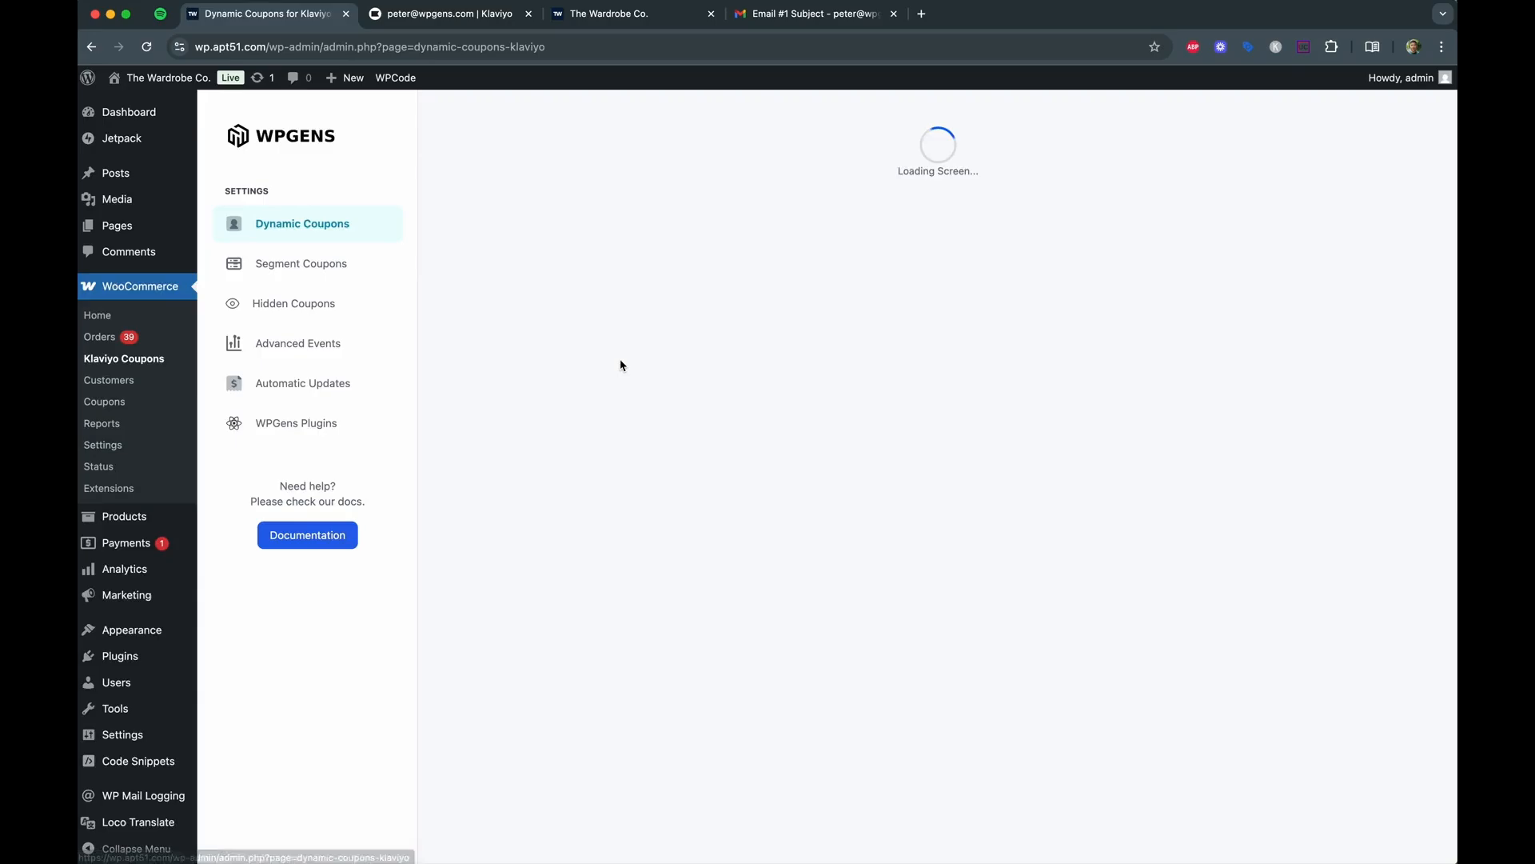
scroll(719, 400, down, 10)
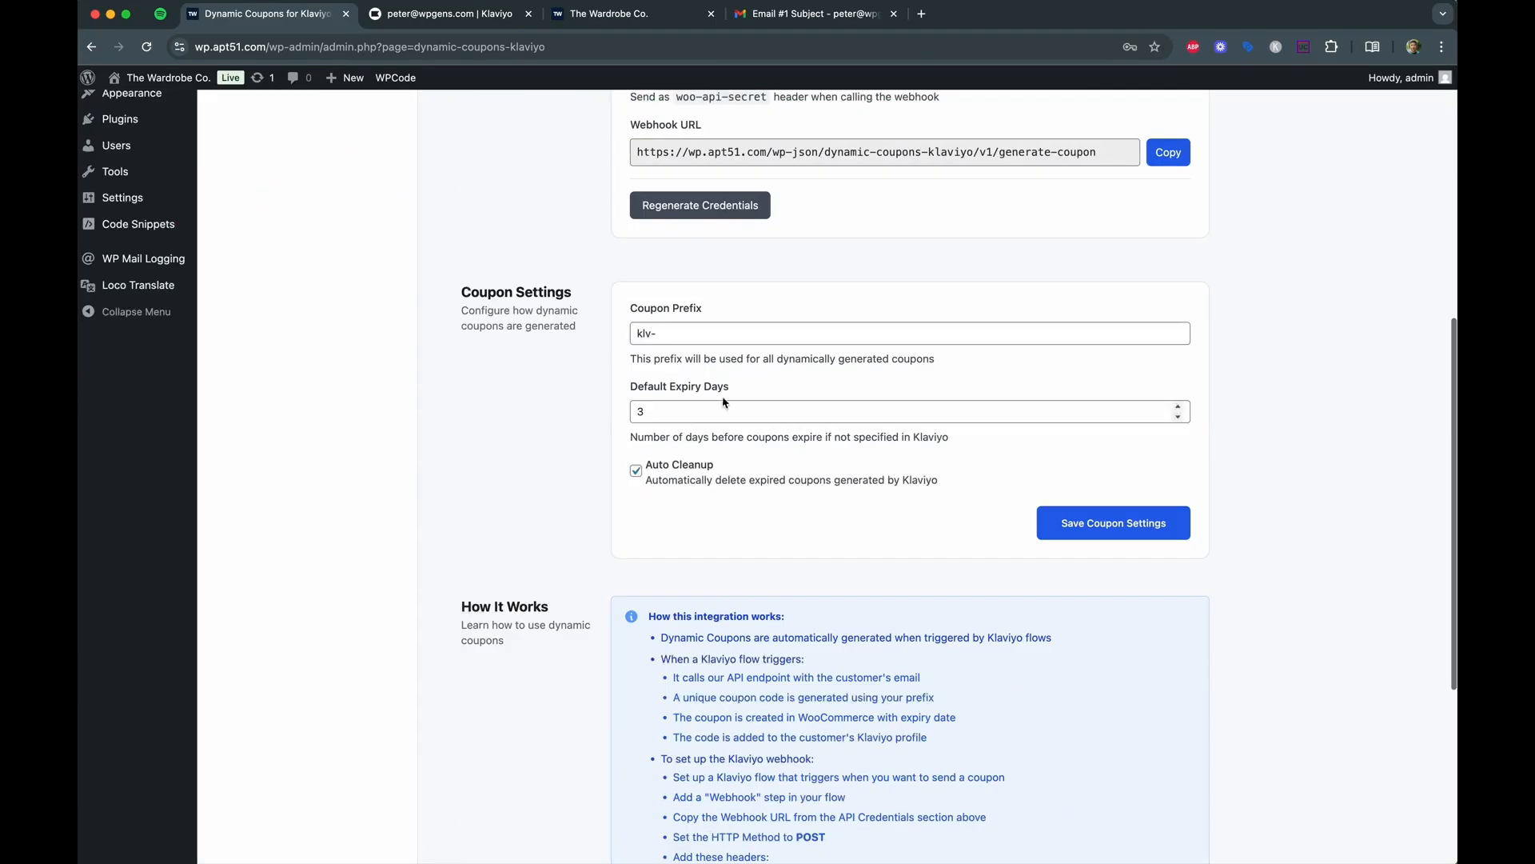
drag(667, 332, 575, 327)
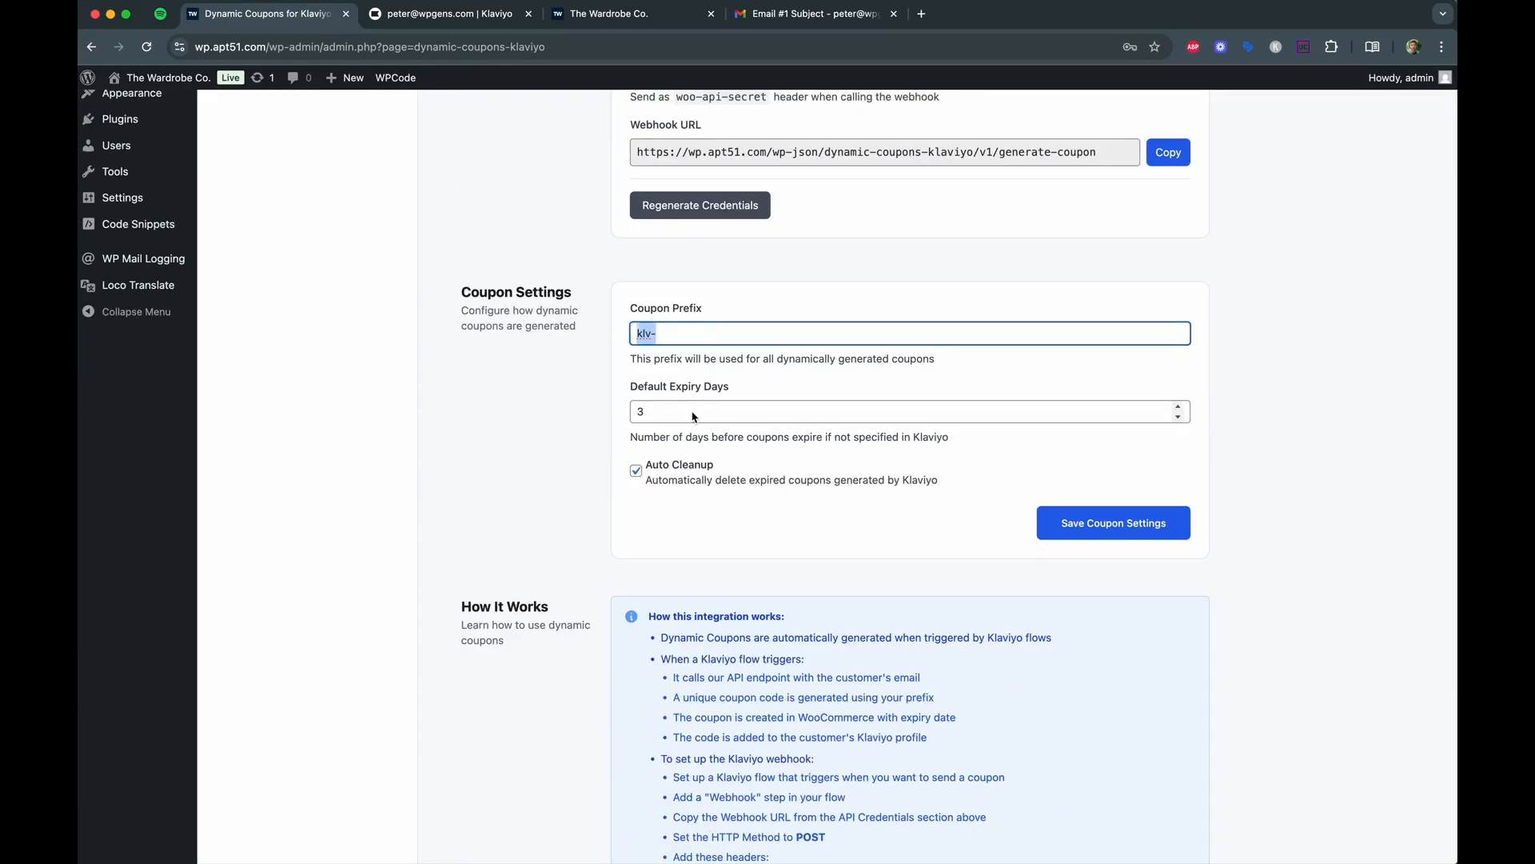
drag(687, 412, 536, 424)
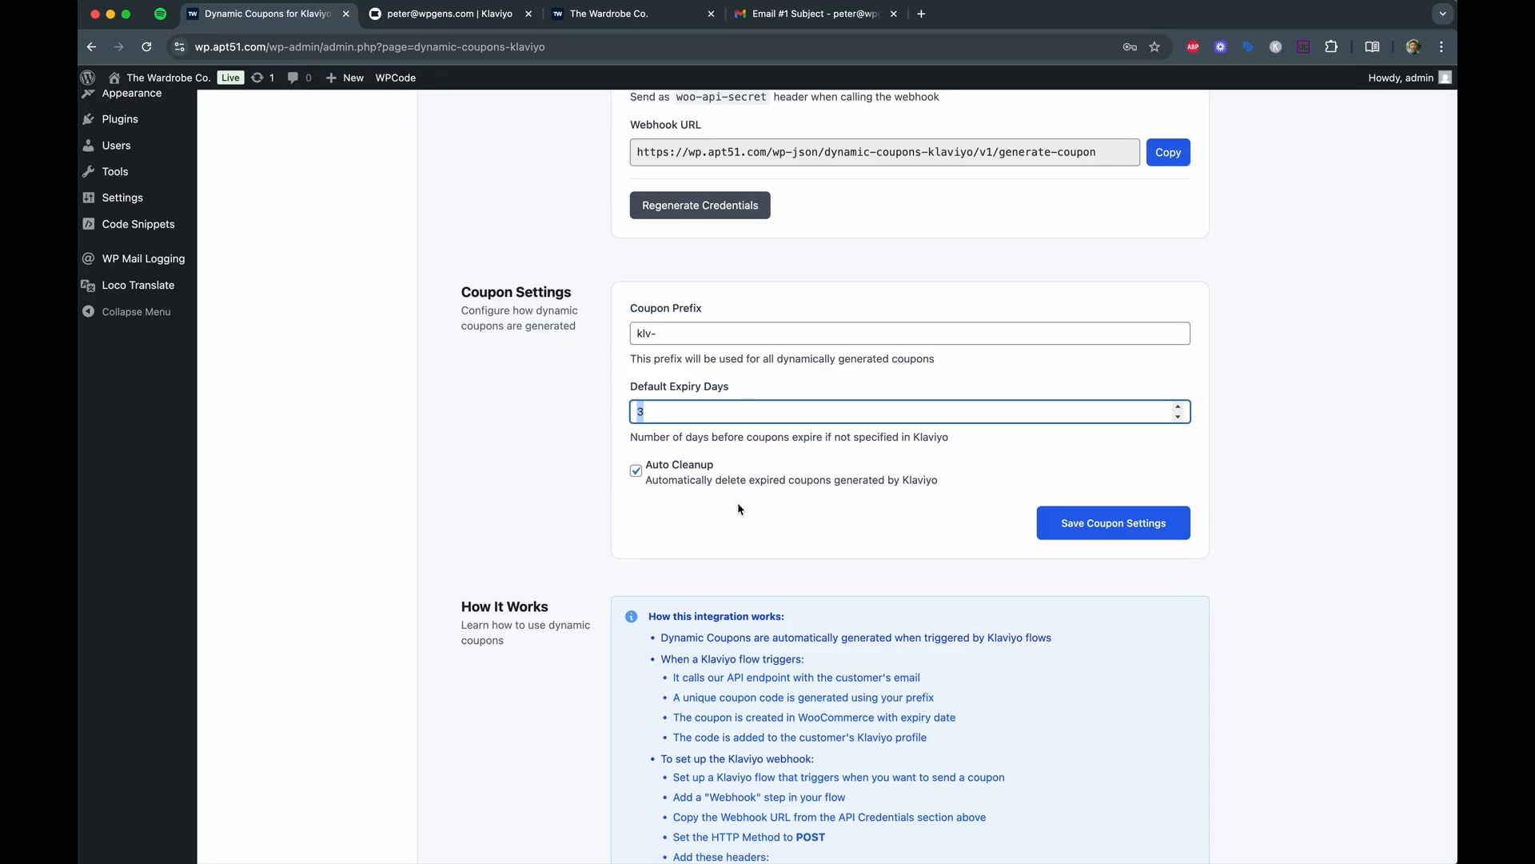
scroll(571, 306, up, 10)
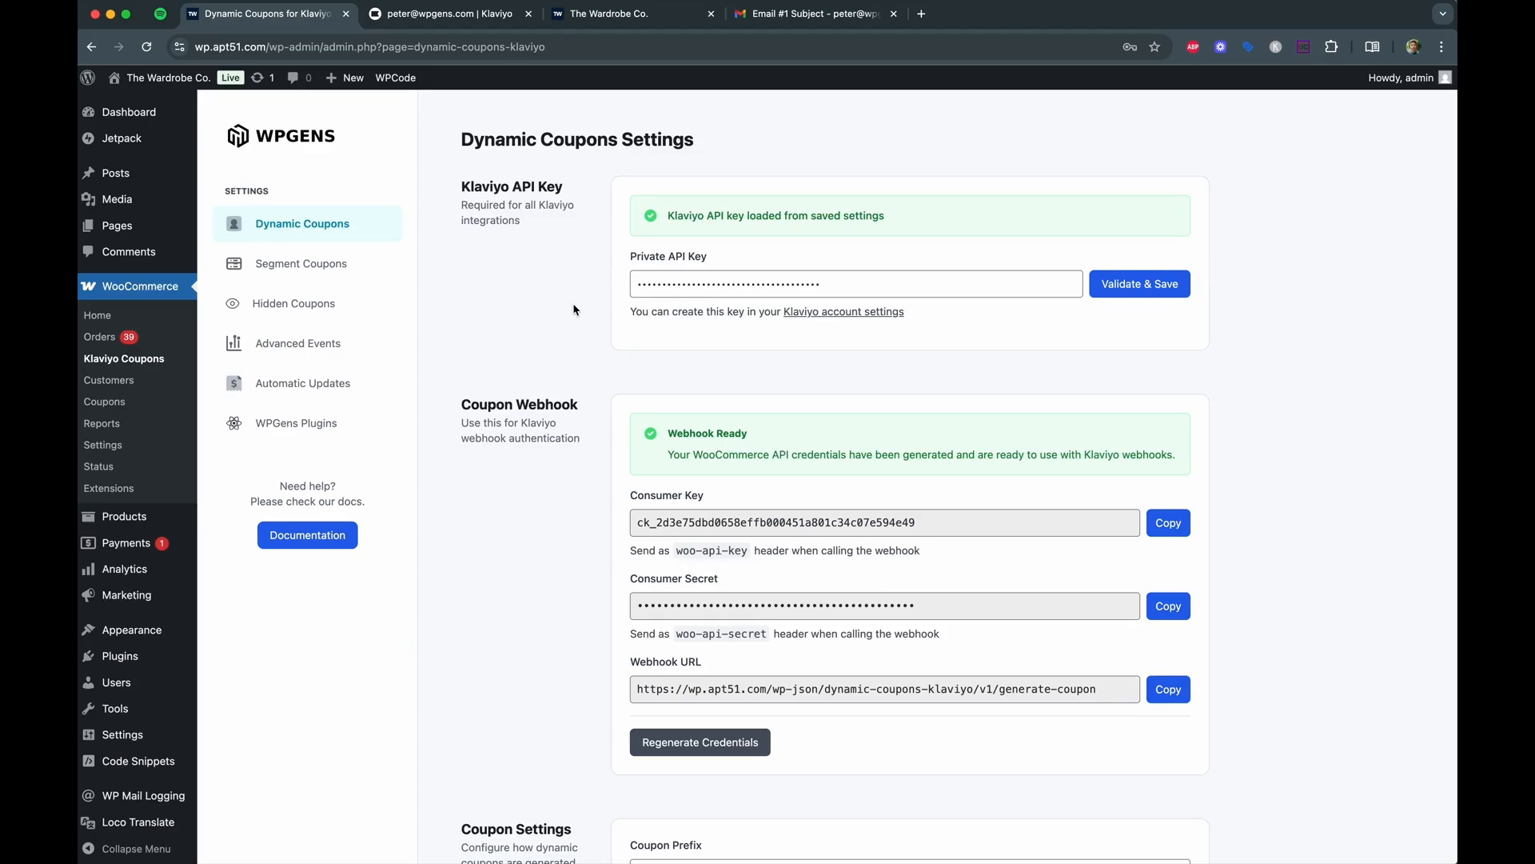
scroll(576, 316, down, 1)
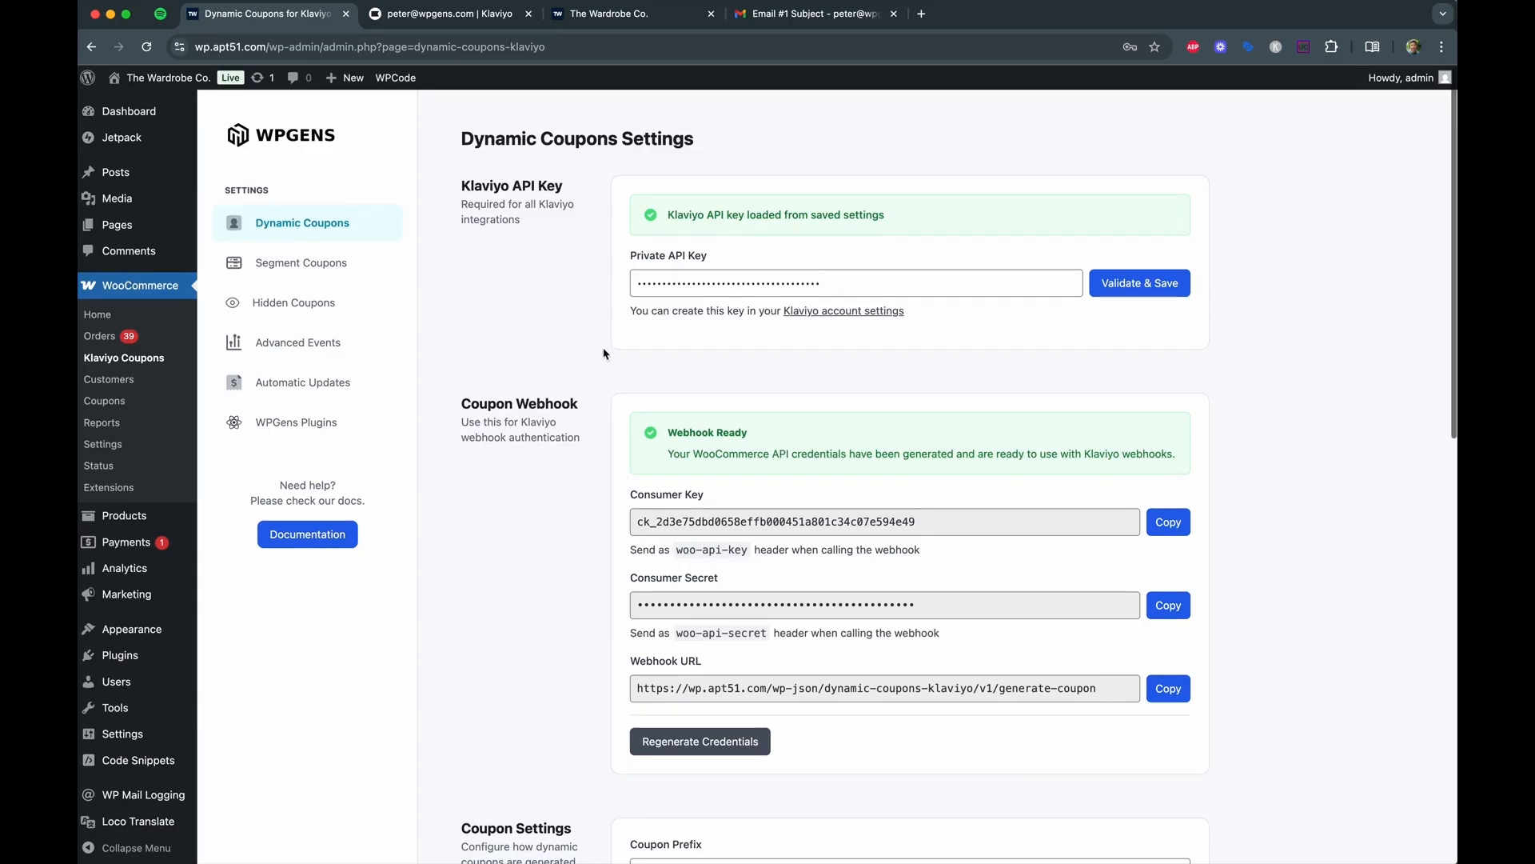